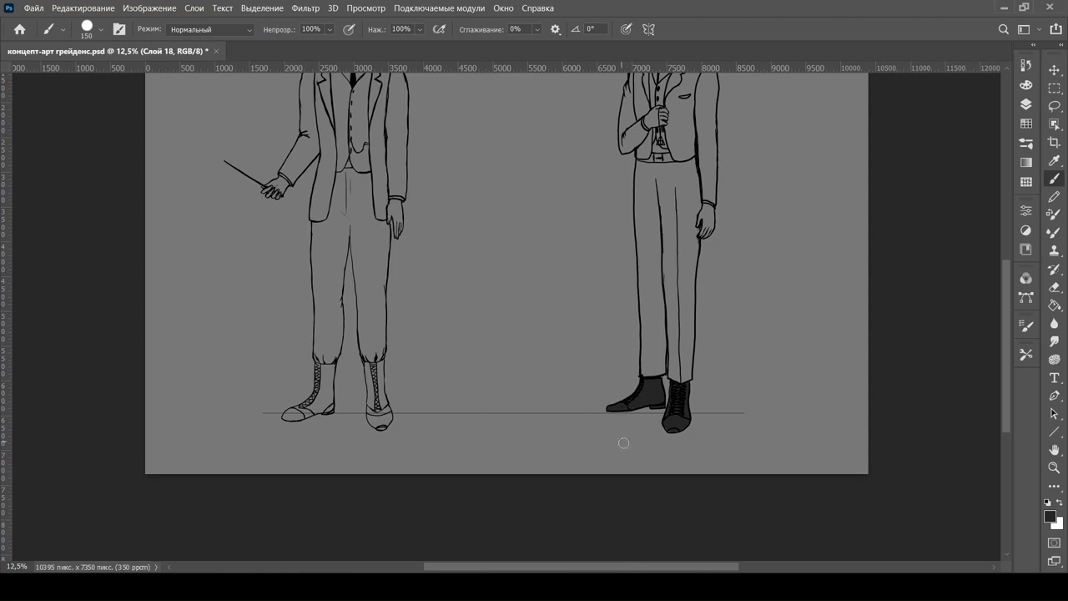
key("e")
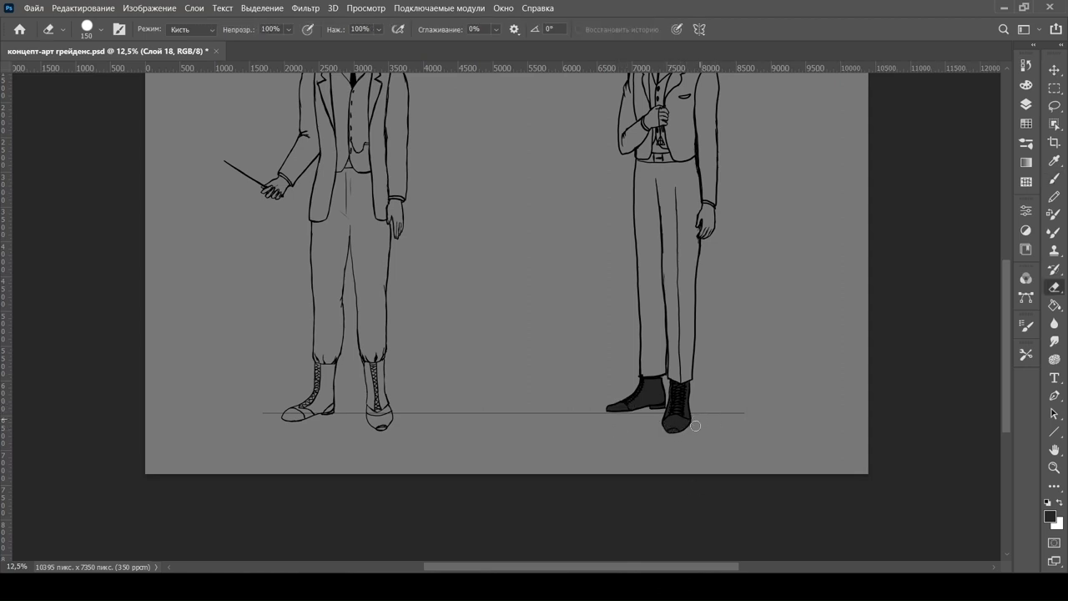
left_click(1029, 90)
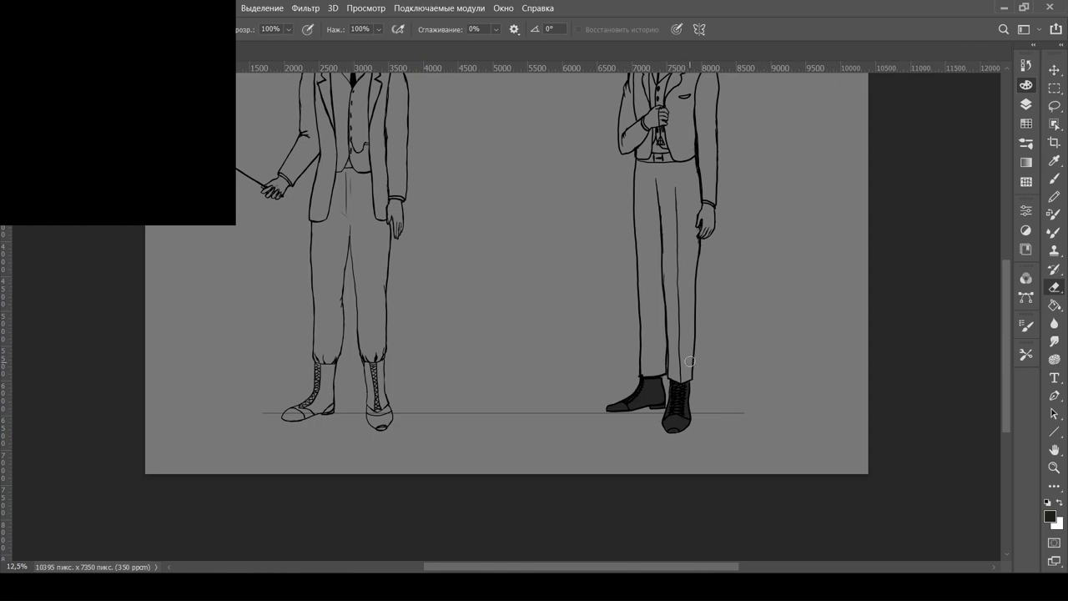
key("b")
left_click_drag(686, 339, 687, 367)
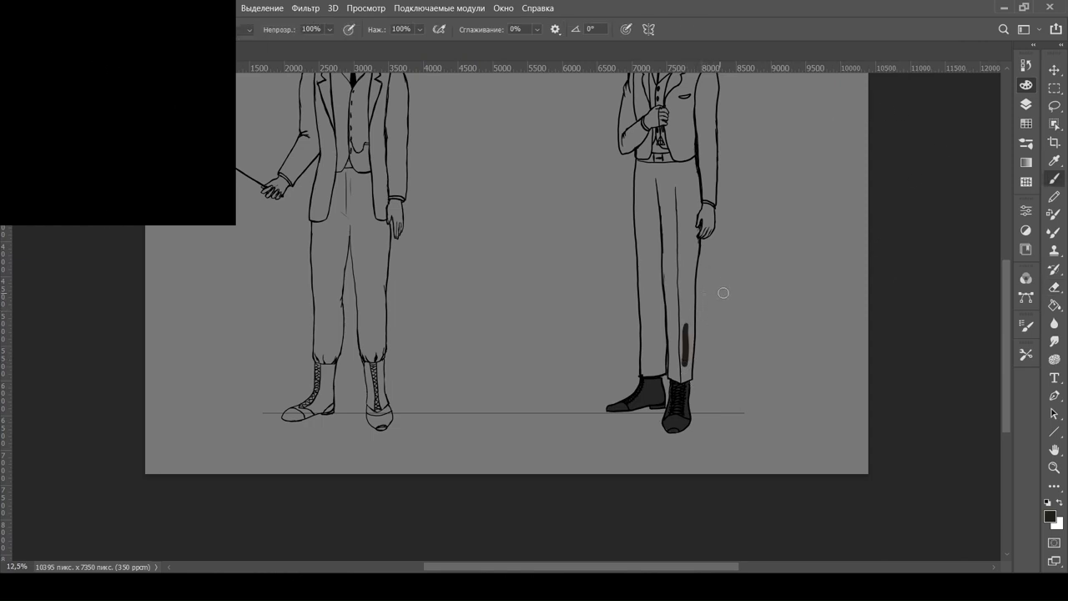
left_click(997, 85)
key("ctrl+plus")
left_click_drag(1008, 373, 1009, 401)
left_click_drag(710, 566, 731, 565)
left_click_drag(1006, 425, 1005, 392)
scroll(1005, 391, "up", 1)
key("ctrl+z")
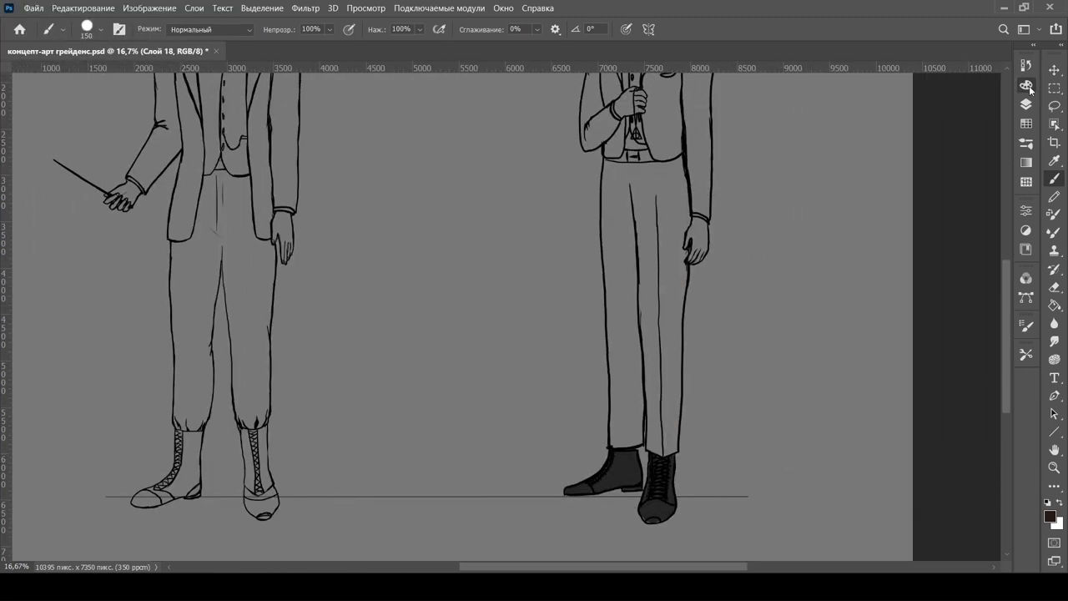
- Fill both trouser legs of the figure holding the pendant with a very dark brown up to the outlines
mouse_move(674, 396)
left_mouse_down()
mouse_move(668, 453)
mouse_move(656, 408)
mouse_move(659, 450)
mouse_move(649, 443)
mouse_move(651, 401)
mouse_move(676, 365)
mouse_move(670, 434)
mouse_move(659, 344)
mouse_move(649, 390)
mouse_move(644, 322)
mouse_move(643, 330)
mouse_move(649, 286)
mouse_move(675, 345)
mouse_move(682, 282)
mouse_move(667, 312)
mouse_move(642, 274)
mouse_move(644, 230)
mouse_move(657, 221)
mouse_move(668, 272)
mouse_move(675, 252)
mouse_move(685, 281)
mouse_move(681, 228)
mouse_move(630, 182)
mouse_move(678, 222)
mouse_move(680, 245)
mouse_move(680, 179)
mouse_move(635, 166)
mouse_move(679, 164)
left_mouse_up()
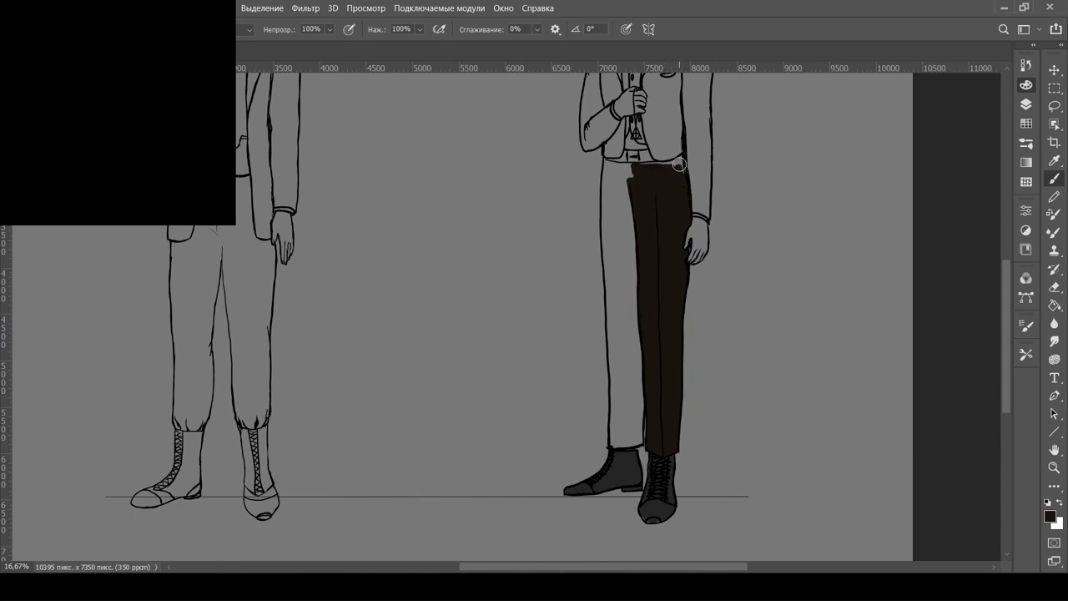
mouse_move(683, 201)
left_mouse_down()
mouse_move(681, 164)
mouse_move(656, 167)
mouse_move(681, 175)
mouse_move(680, 161)
left_mouse_up()
mouse_move(640, 444)
left_mouse_down()
mouse_move(640, 407)
mouse_move(634, 436)
mouse_move(621, 415)
mouse_move(615, 433)
mouse_move(618, 381)
mouse_move(630, 389)
mouse_move(637, 349)
mouse_move(636, 361)
mouse_move(616, 295)
mouse_move(610, 360)
left_mouse_up()
key("e")
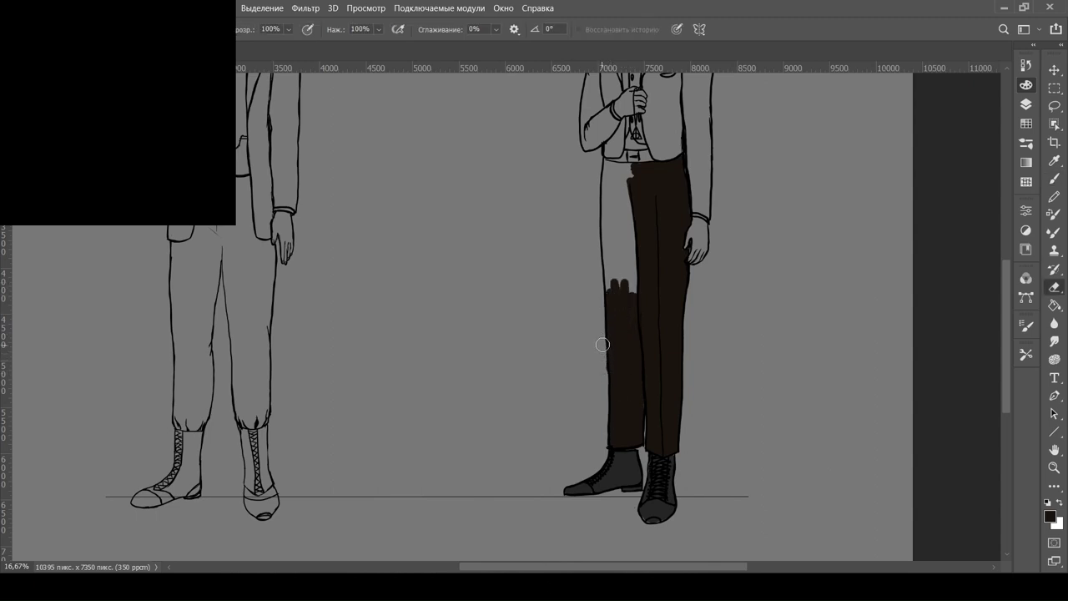
key("b")
mouse_move(632, 321)
left_mouse_down()
mouse_move(639, 246)
mouse_move(628, 244)
mouse_move(634, 288)
mouse_move(622, 230)
mouse_move(624, 284)
mouse_move(609, 239)
mouse_move(610, 300)
mouse_move(606, 176)
mouse_move(604, 223)
mouse_move(617, 234)
mouse_move(620, 169)
left_mouse_up()
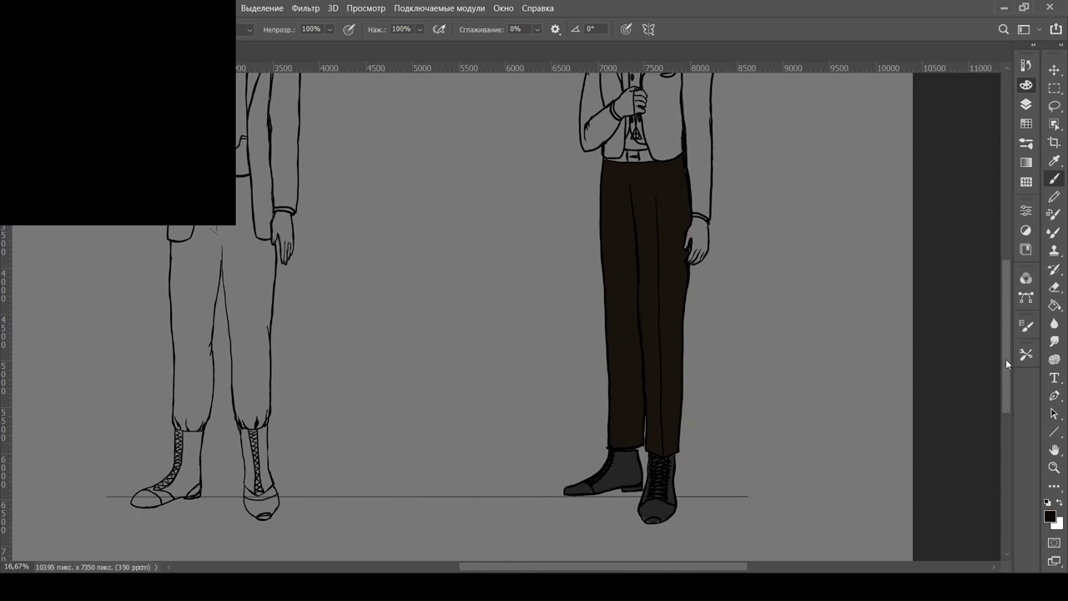
- Paint the same figure's belt black and fill his jacket and sleeves with a near-black tone
left_click_drag(1007, 365, 1007, 337)
left_click_drag(648, 240, 651, 246)
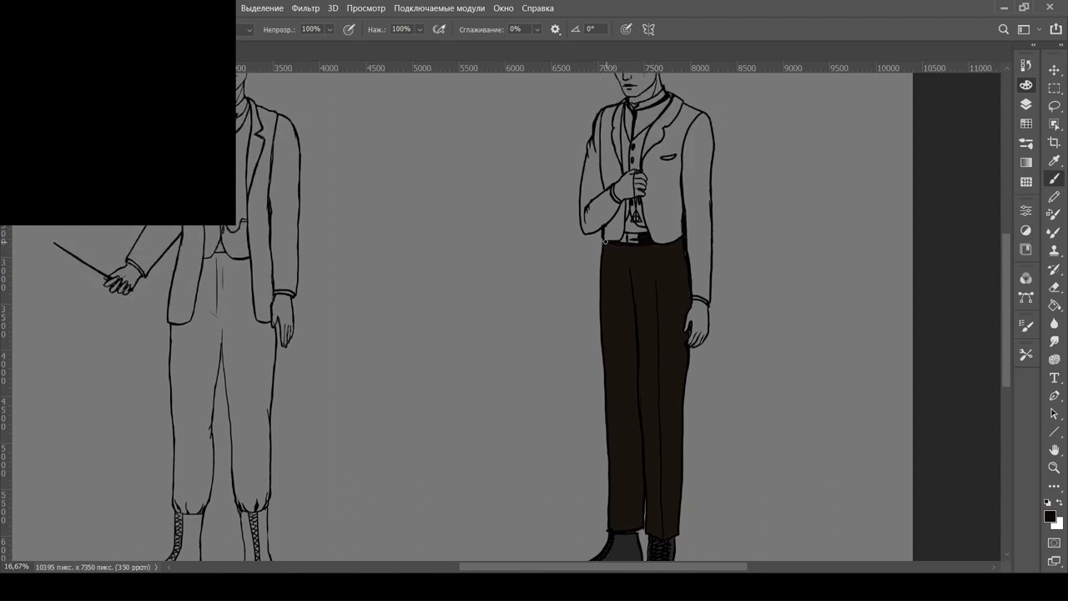
key("ctrl+plus")
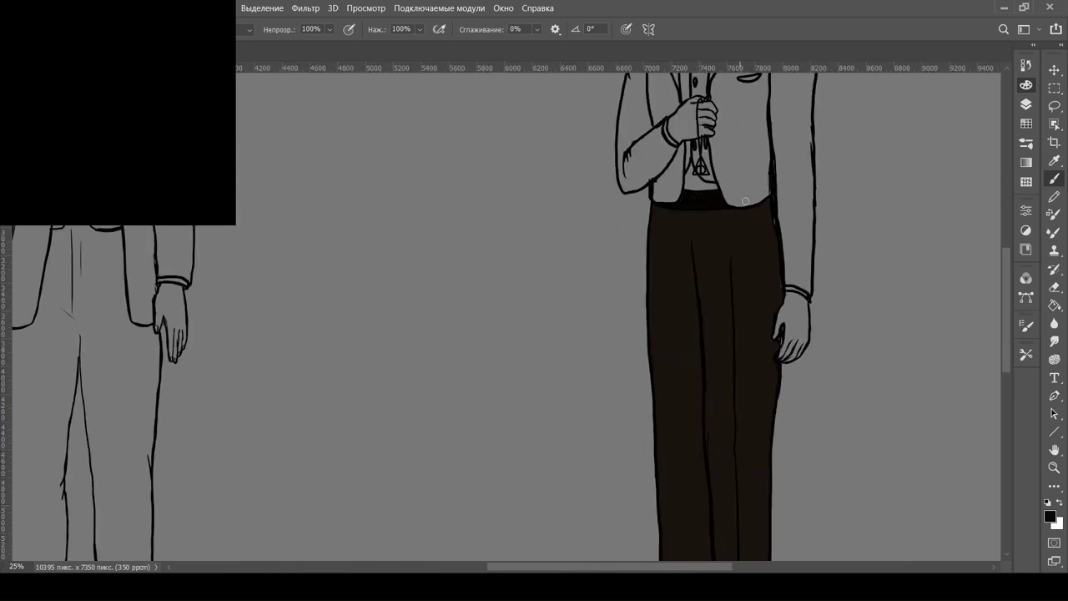
scroll(991, 346, "up", 5)
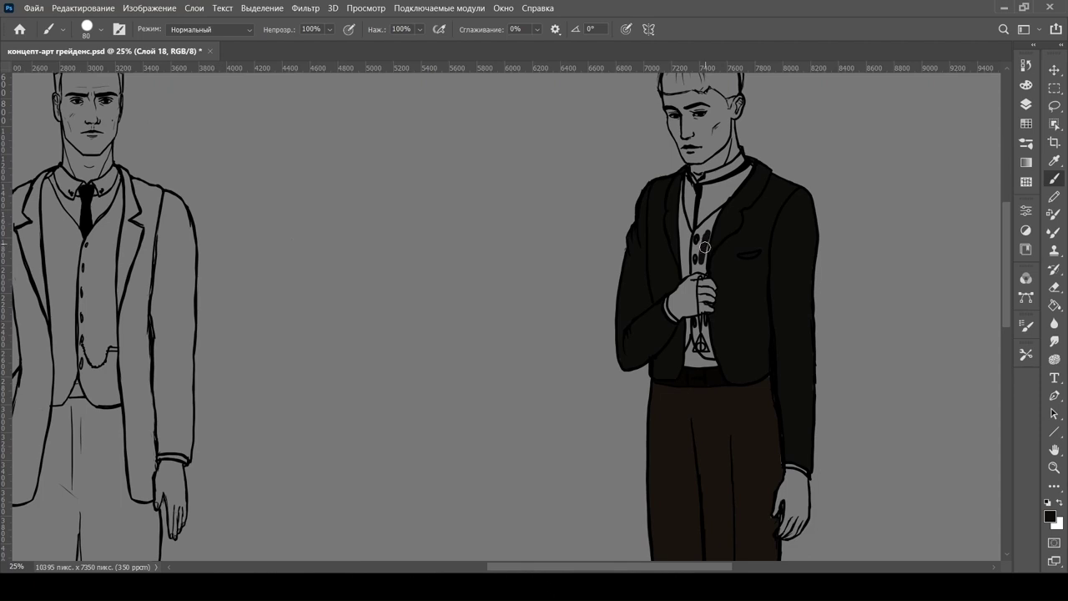
- Fill the waistcoat under the jacket with a dark reddish-brown, working around the buttons, hand and pendant
left_click_drag(705, 248, 713, 218)
key("e")
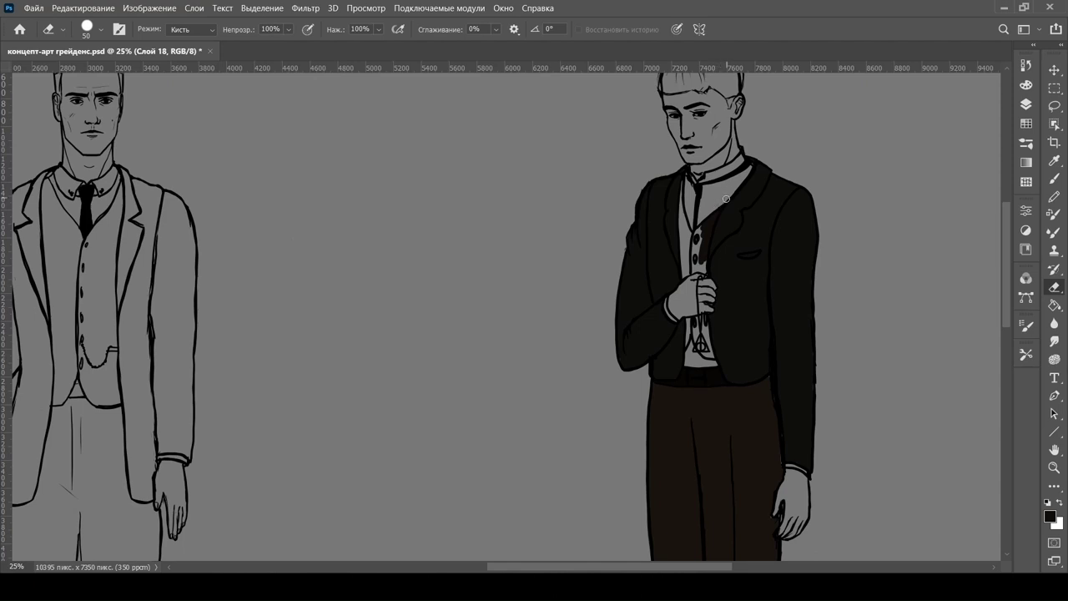
key("b")
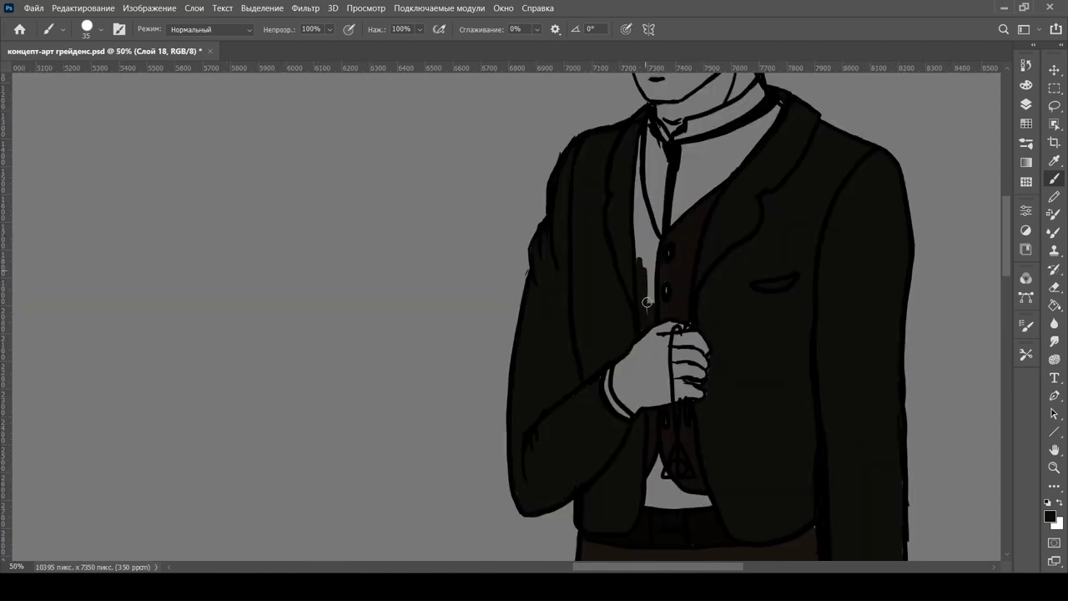
mouse_move(646, 304)
left_mouse_down()
mouse_move(642, 331)
mouse_move(649, 224)
mouse_move(658, 250)
mouse_move(641, 193)
mouse_move(637, 218)
mouse_move(638, 179)
left_mouse_up()
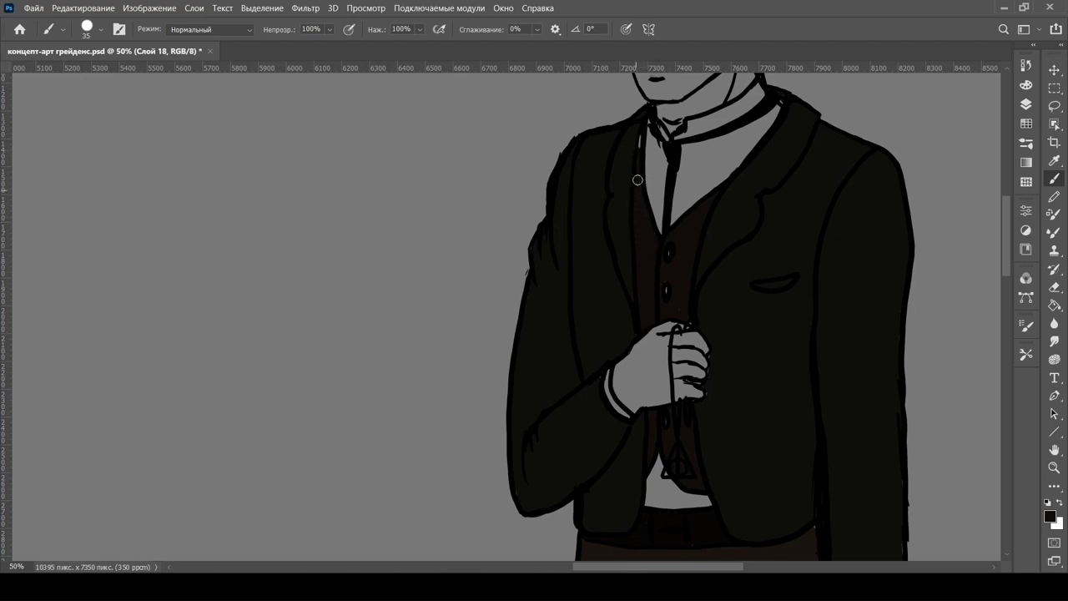
scroll(737, 365, "down", 2)
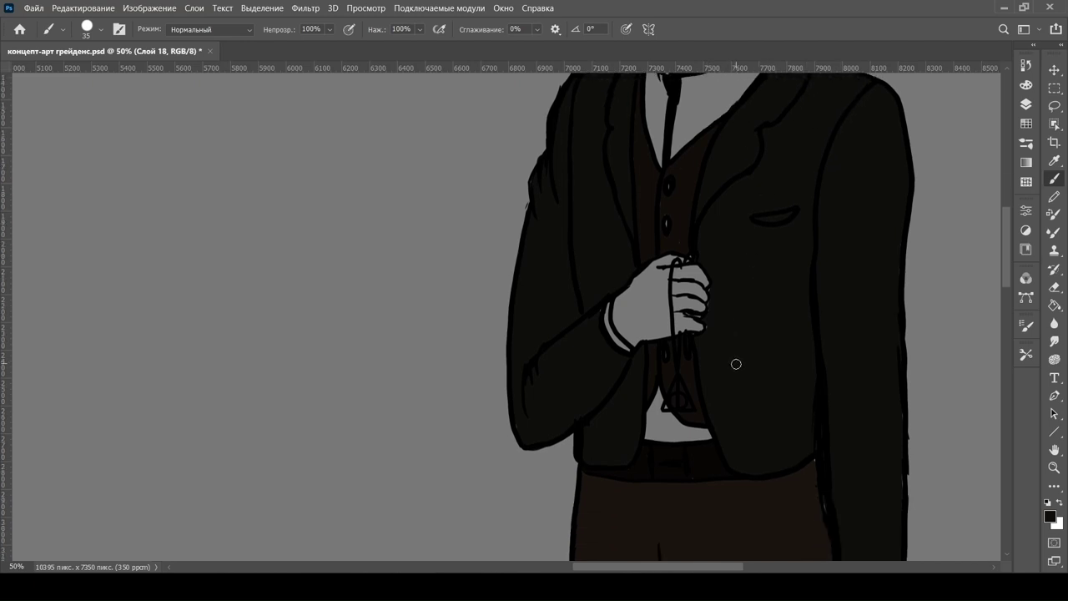
- Choose a light grey and start filling the shirt front beside the tie
key("ctrl+minus")
key("ctrl+minus")
key("ctrl+minus")
key("ctrl+plus")
key("ctrl+plus")
key("ctrl+plus")
left_click(1028, 87)
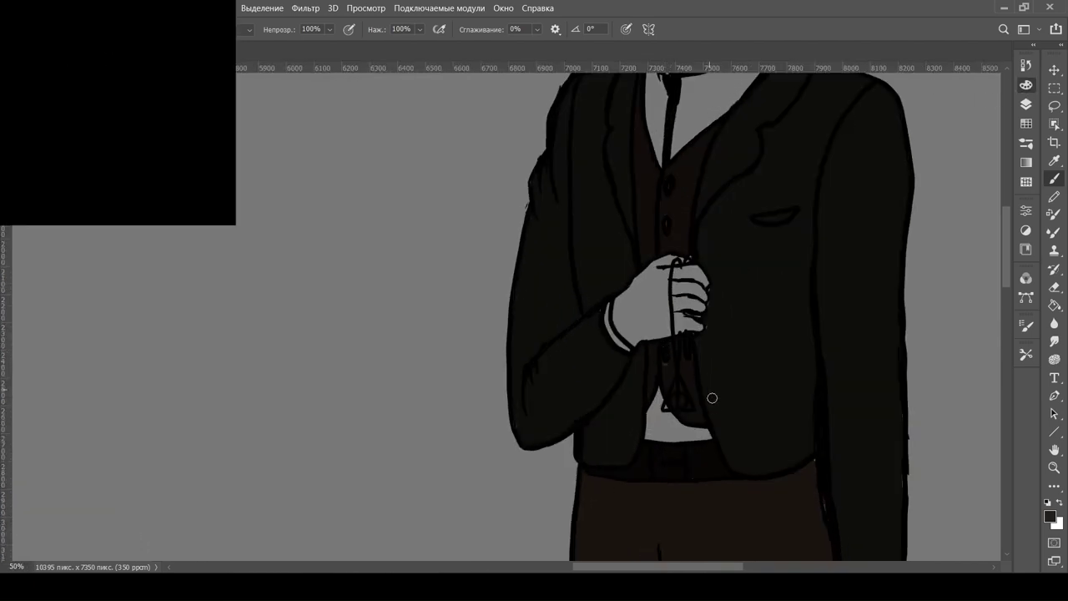
left_click_drag(625, 199, 608, 210)
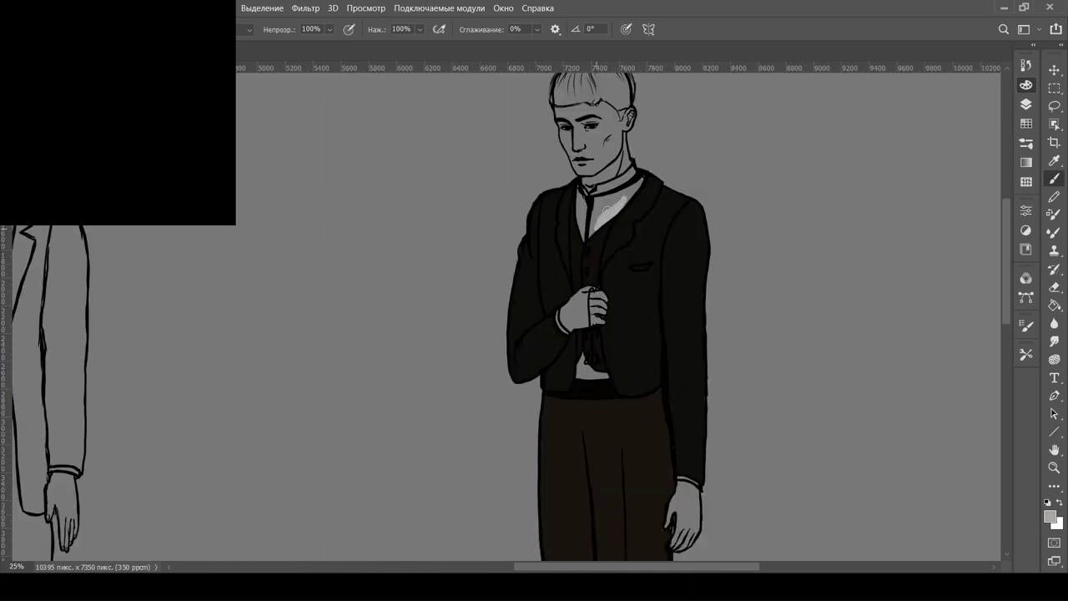
scroll(614, 211, "down", 1)
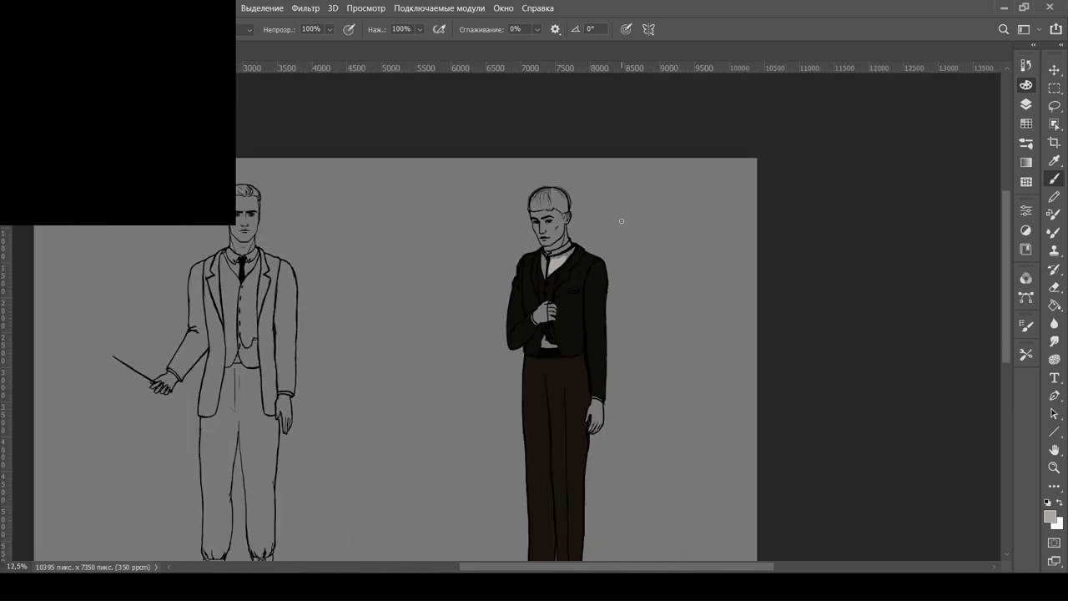
- Fill the shirt front and collar with warm light grey, and the face and hands with a beige skin tone
key("ctrl+plus")
key("ctrl+plus")
key("ctrl+plus")
left_click(1027, 85)
left_click_drag(1009, 267, 1008, 252)
key("ctrl+plus")
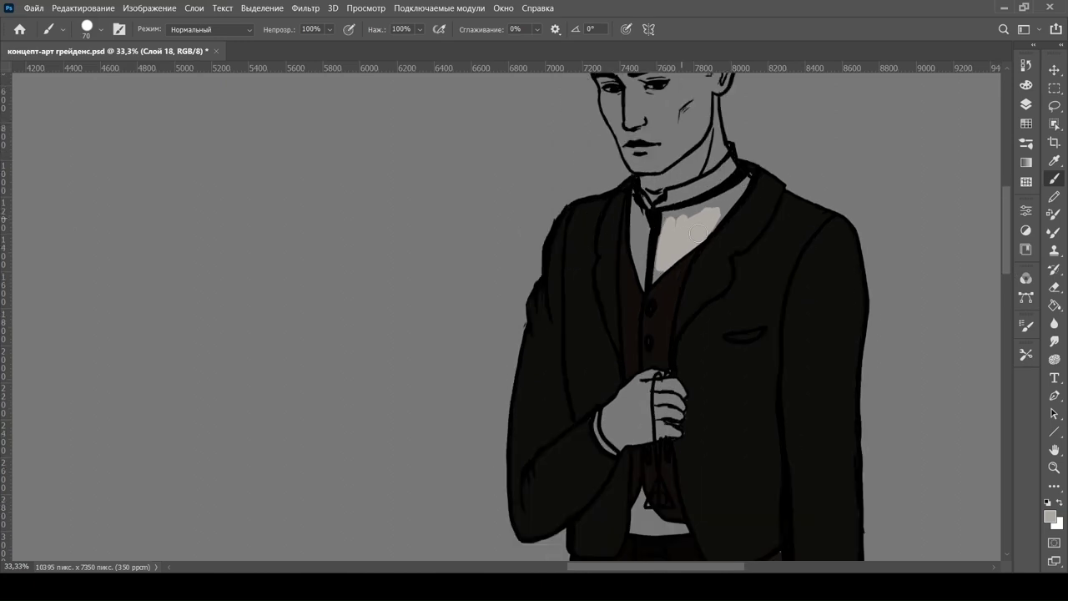
scroll(626, 222, "up", 1)
mouse_move(676, 198)
left_mouse_down()
mouse_move(636, 203)
mouse_move(626, 268)
mouse_move(617, 252)
mouse_move(613, 282)
mouse_move(603, 207)
mouse_move(617, 221)
mouse_move(603, 181)
mouse_move(633, 192)
mouse_move(676, 175)
mouse_move(715, 139)
mouse_move(641, 180)
left_mouse_up()
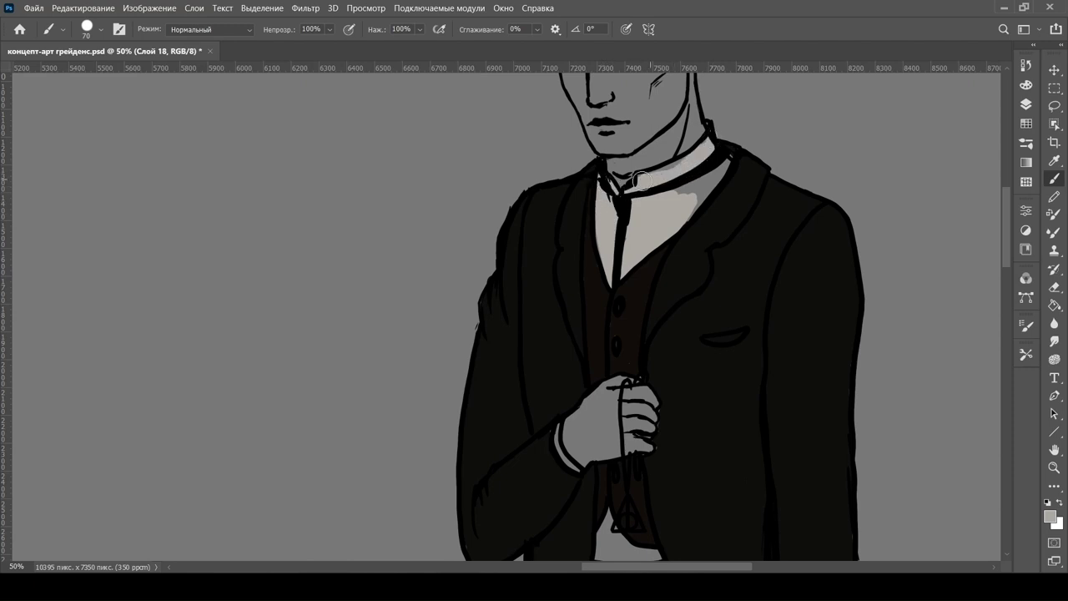
key("bracketleft")
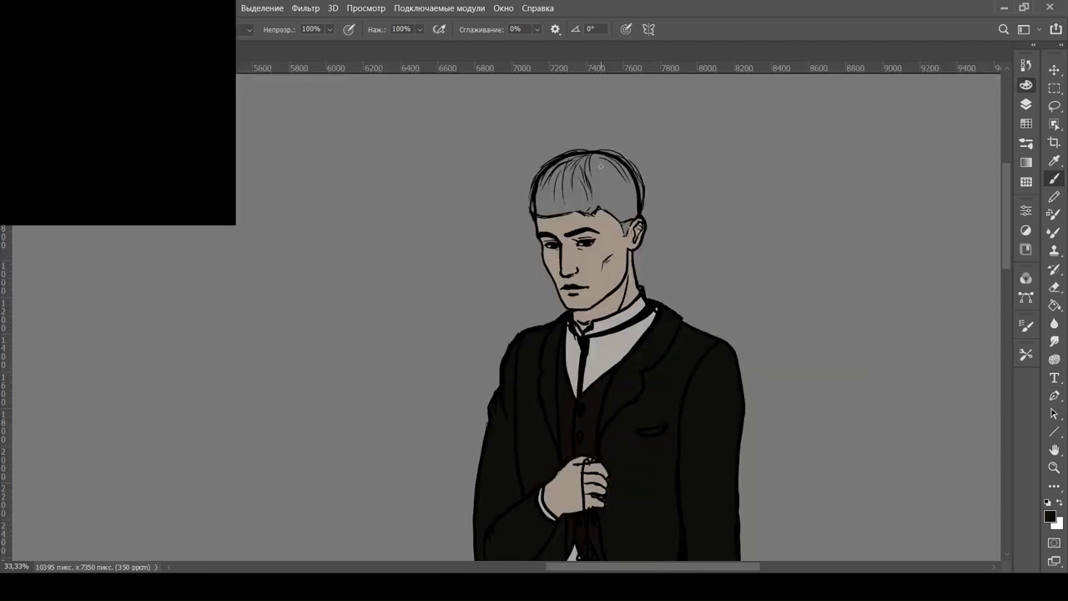
- Fill the hair with near-black and the shaved temple beside the ear with a lighter dark grey
mouse_move(561, 181)
left_mouse_down()
mouse_move(575, 158)
mouse_move(541, 177)
mouse_move(534, 207)
mouse_move(551, 166)
mouse_move(584, 154)
mouse_move(615, 158)
mouse_move(631, 178)
mouse_move(599, 157)
mouse_move(611, 154)
mouse_move(623, 163)
mouse_move(599, 153)
mouse_move(540, 207)
mouse_move(562, 205)
mouse_move(587, 162)
mouse_move(624, 186)
mouse_move(631, 175)
mouse_move(639, 202)
mouse_move(629, 213)
mouse_move(612, 190)
mouse_move(590, 208)
mouse_move(558, 209)
mouse_move(604, 203)
left_mouse_up()
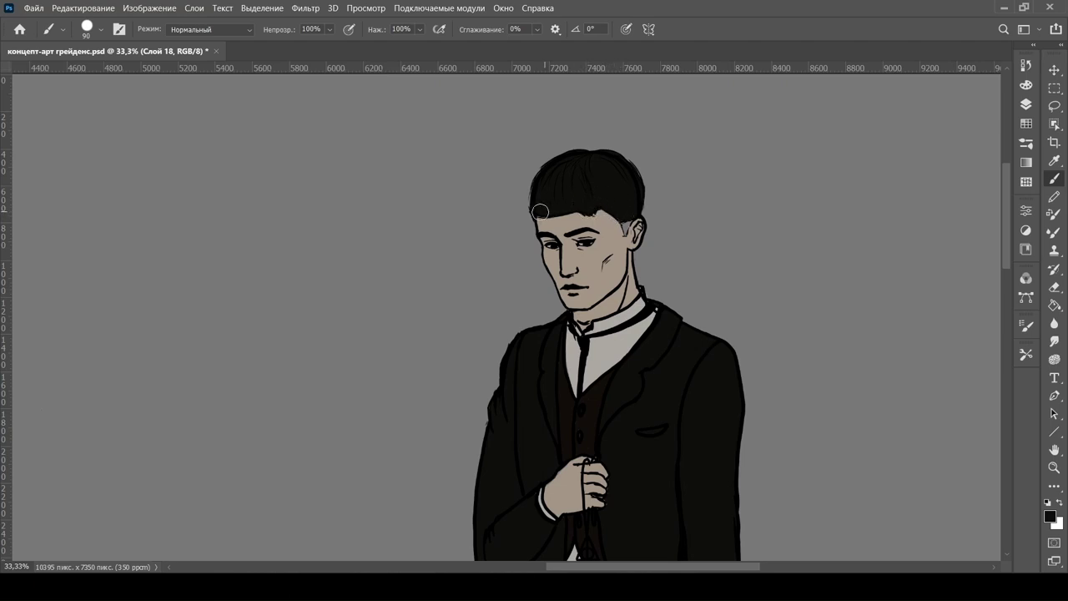
mouse_move(536, 213)
left_mouse_down()
mouse_move(539, 191)
mouse_move(534, 206)
left_mouse_up()
left_click(1027, 85)
left_click(844, 118)
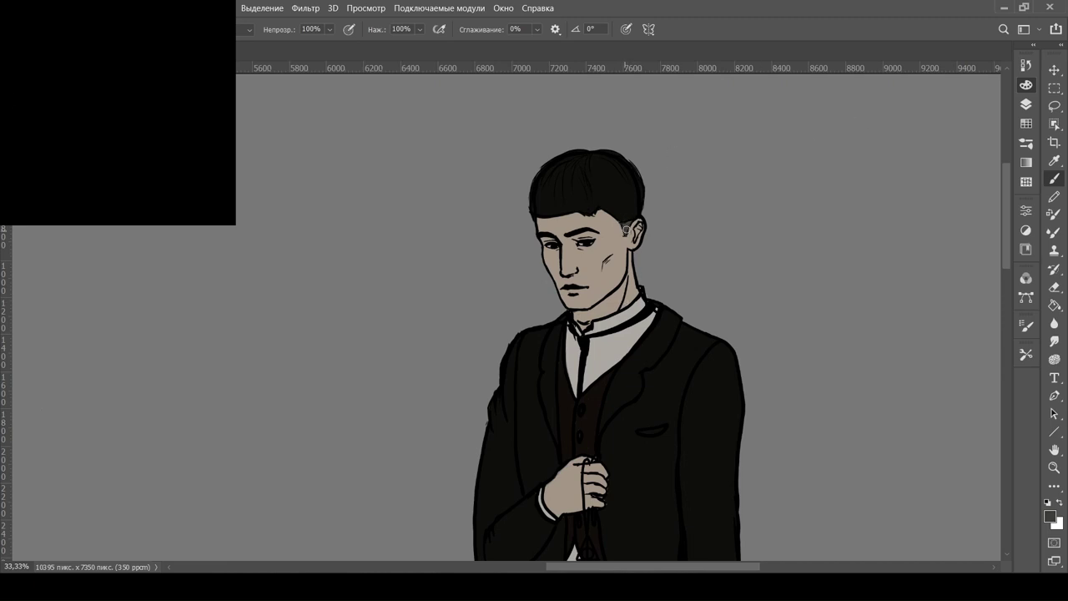
left_click(1026, 124)
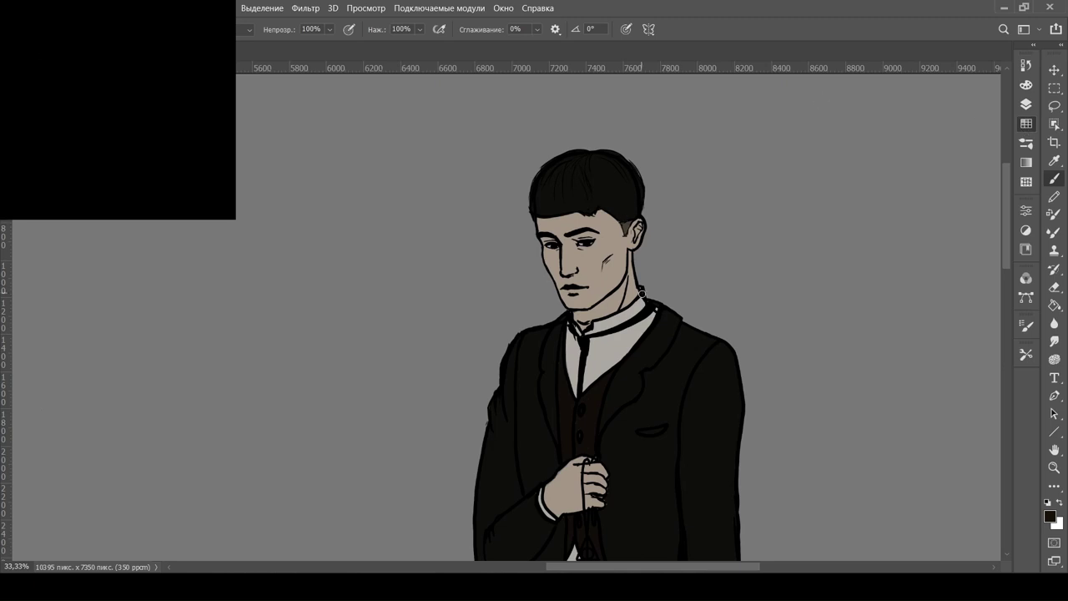
left_click(1025, 124)
- On a new layer, brush soft dark grey highlights onto the jacket's shoulders and lapels with a textured brush
key("ctrl+minus")
key("ctrl+minus")
key("ctrl+minus")
key("ctrl+minus")
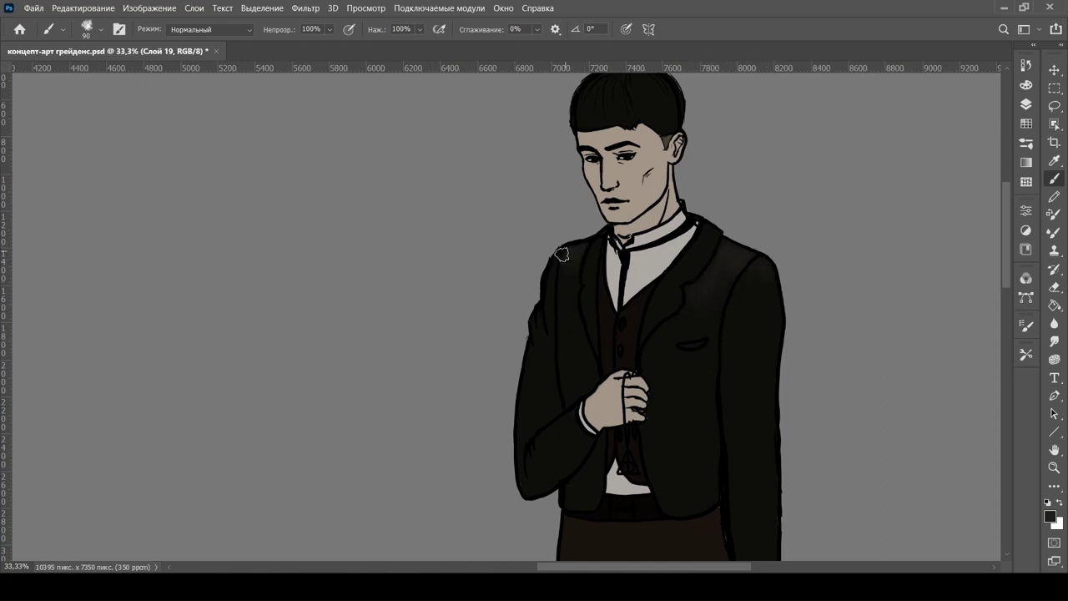
key("bracketleft")
key("bracketleft")
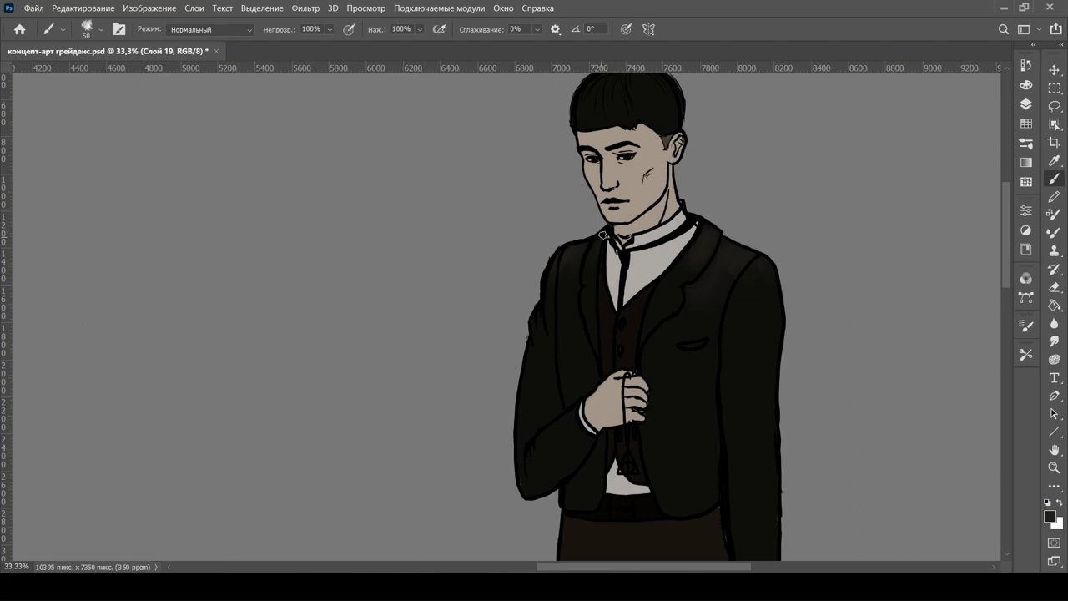
key("bracketright")
key("bracketright")
key("bracketright")
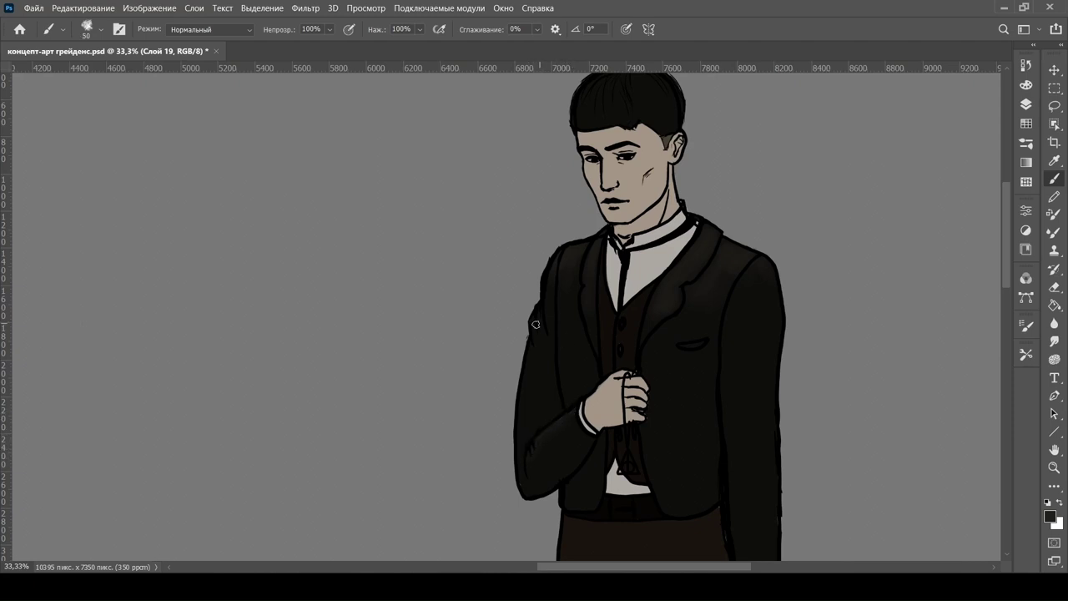
- Brush faint dark grey highlight strands into the black hair
left_click_drag(1005, 280, 1000, 247)
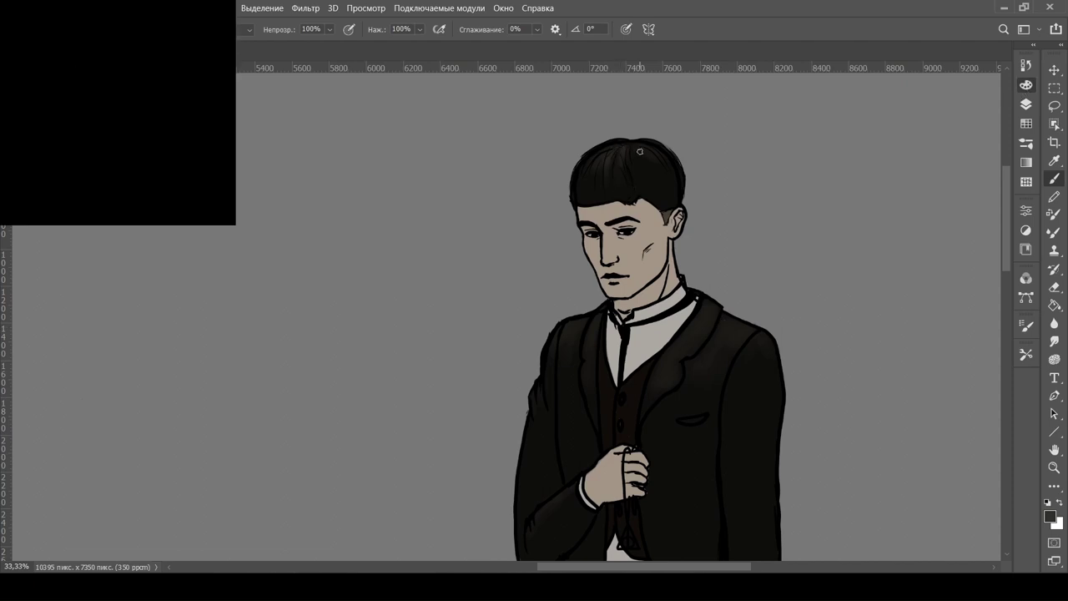
key("ctrl+minus")
key("ctrl+minus")
key("ctrl+minus")
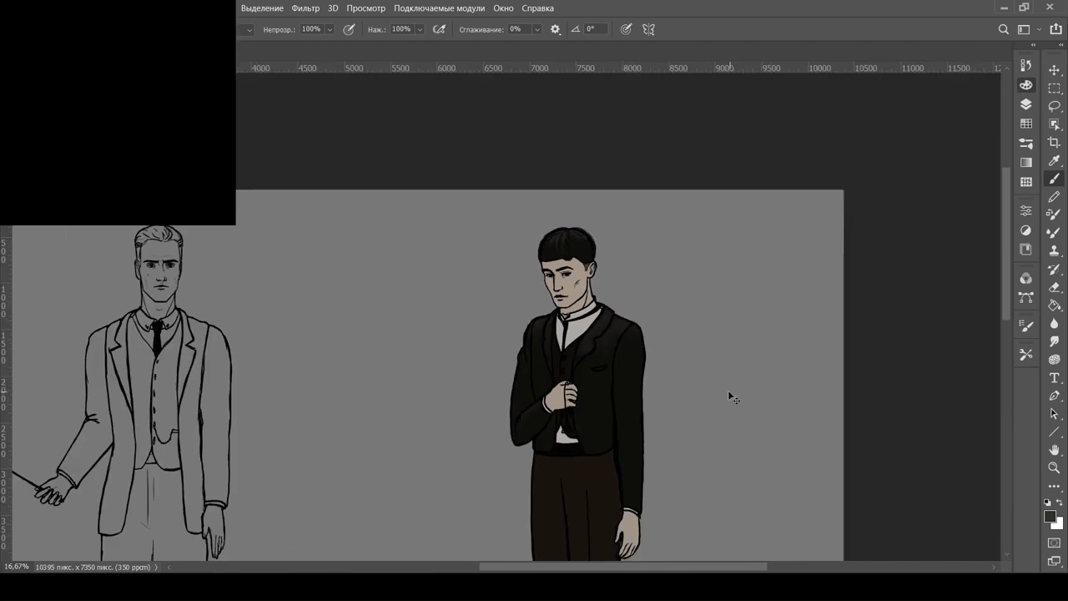
- Strengthen the highlights on the jacket's lapels and chest with a lighter dark grey
key("ctrl+plus")
key("ctrl+plus")
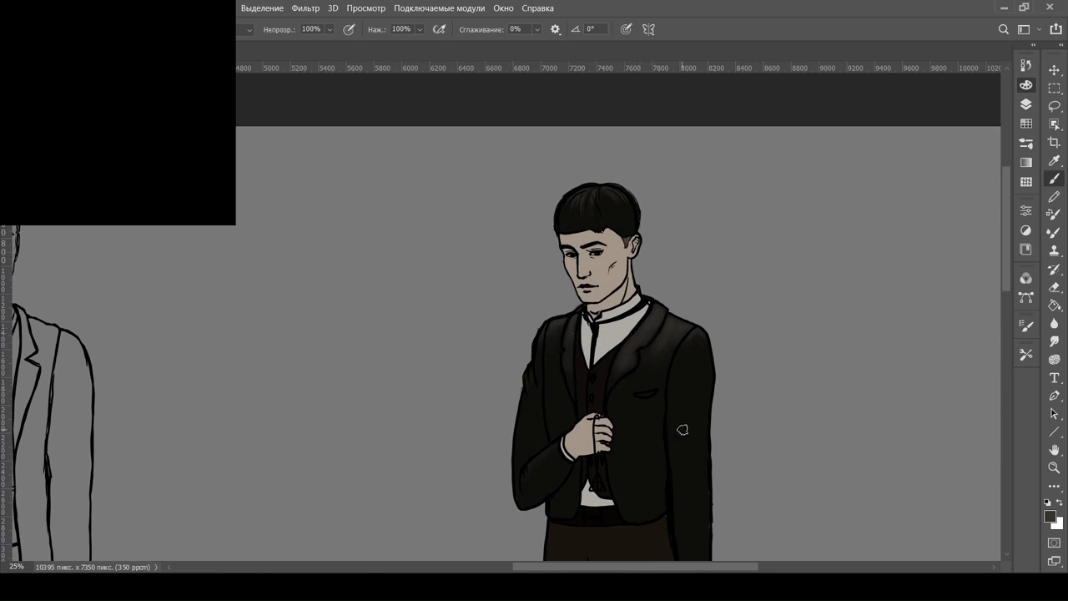
left_click(992, 59)
key("ctrl+minus")
key("ctrl+minus")
key("ctrl+minus")
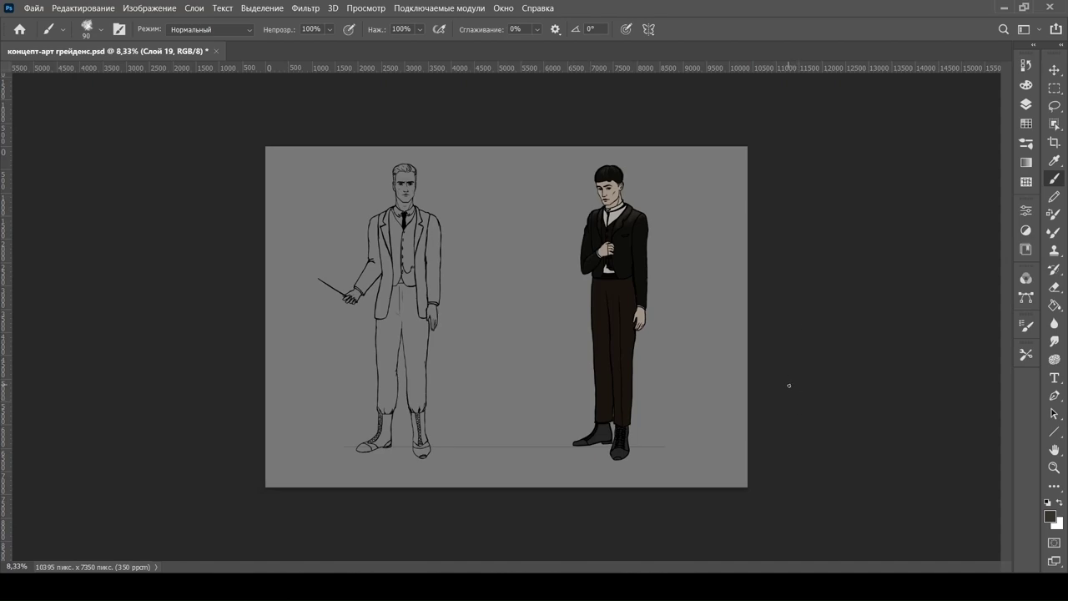
- Sample the shirt colour, darken it to a mid grey and shade the shirt beside the tie and above the belt with a smaller brush
key("ctrl+plus")
key("ctrl+plus")
key("ctrl+plus")
left_click_drag(1007, 337, 1007, 292)
left_click_drag(694, 566, 734, 568)
key("bracketleft")
key("bracketleft")
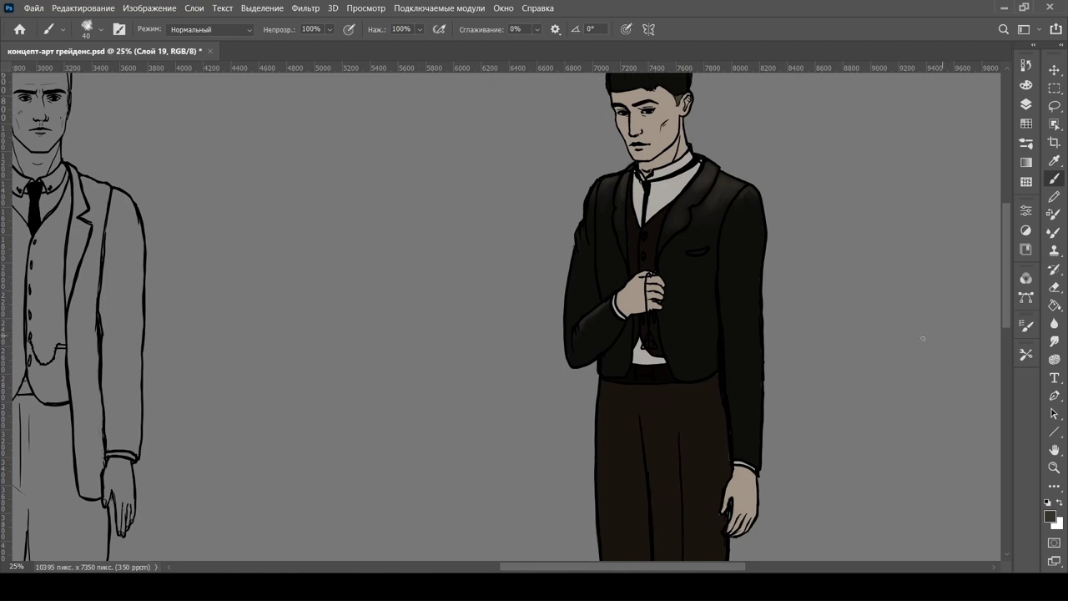
left_click(664, 196, "alt")
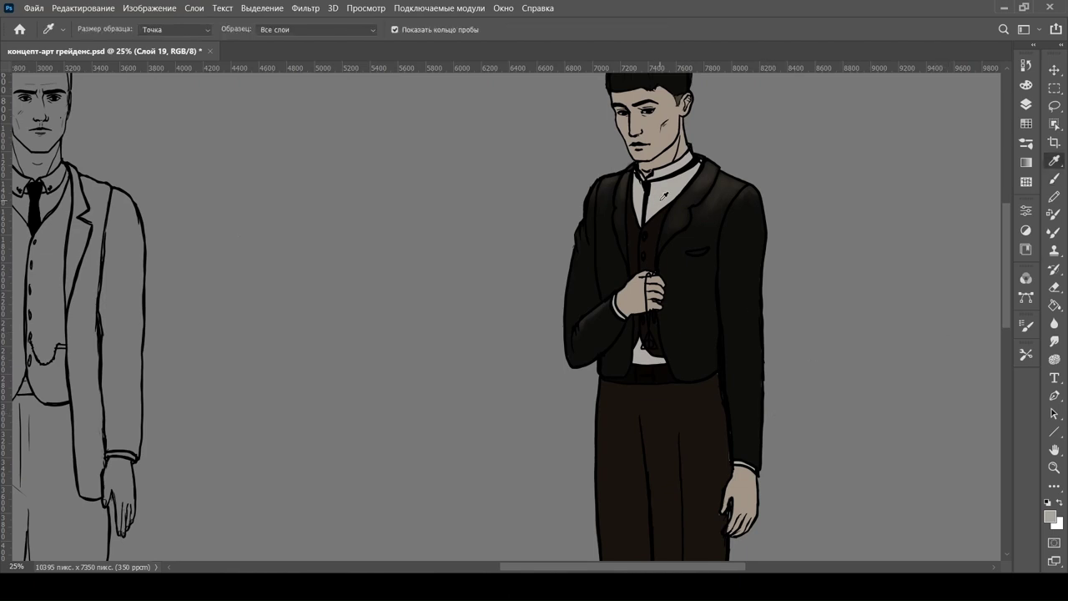
left_click(1027, 87)
left_click(892, 128)
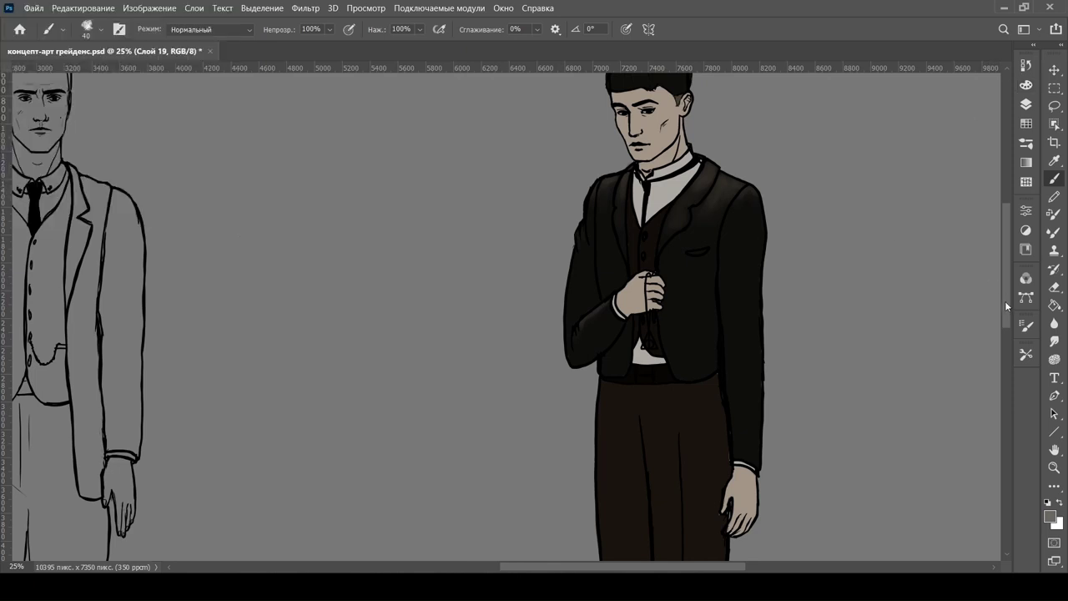
scroll(1005, 301, "up", 2)
mouse_move(668, 288)
left_mouse_down()
mouse_move(659, 297)
mouse_move(658, 283)
mouse_move(639, 305)
mouse_move(638, 277)
mouse_move(641, 319)
left_mouse_up()
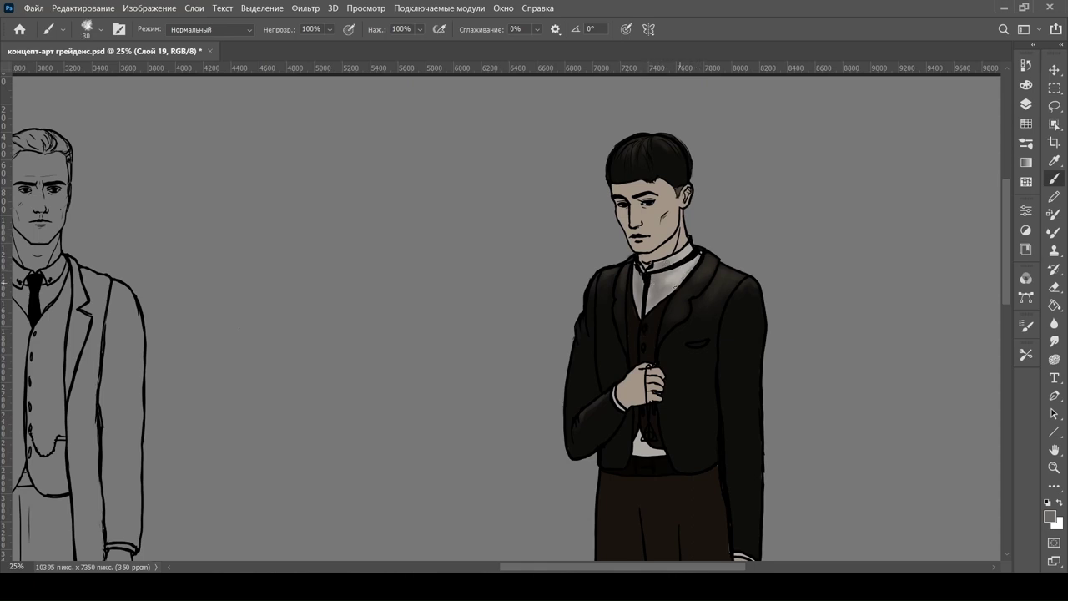
mouse_move(660, 451)
left_mouse_down()
mouse_move(635, 442)
mouse_move(648, 448)
mouse_move(639, 451)
left_mouse_up()
key("ctrl+minus")
key("ctrl+minus")
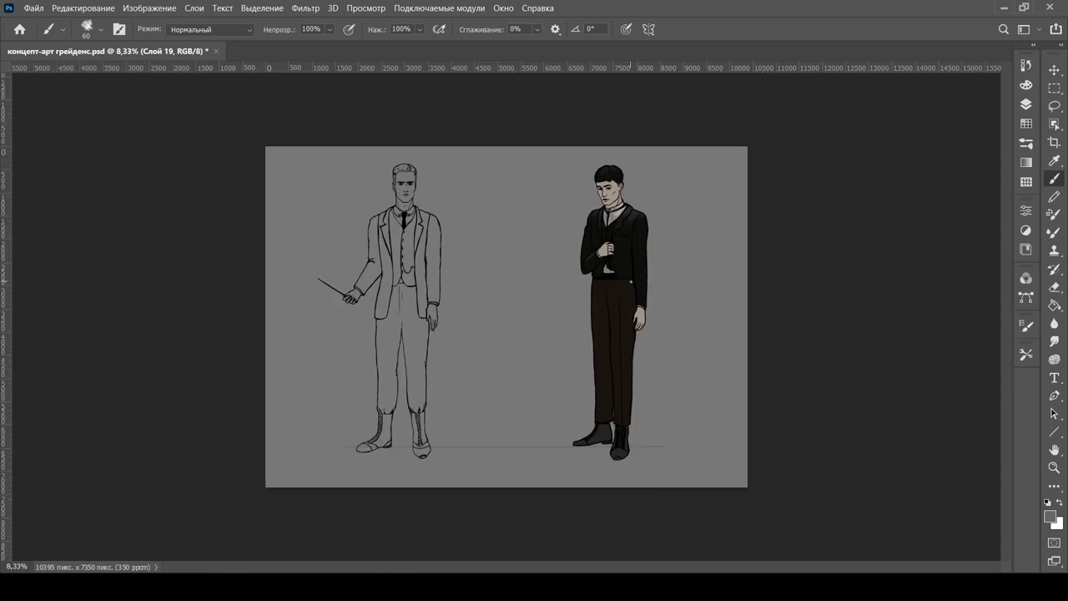
- Sample a light grey from the shirt at the collar and move to a separate layer for the jacket trim
key("ctrl+plus")
key("ctrl+plus")
left_click_drag(1004, 305, 1001, 258)
key("ctrl+plus")
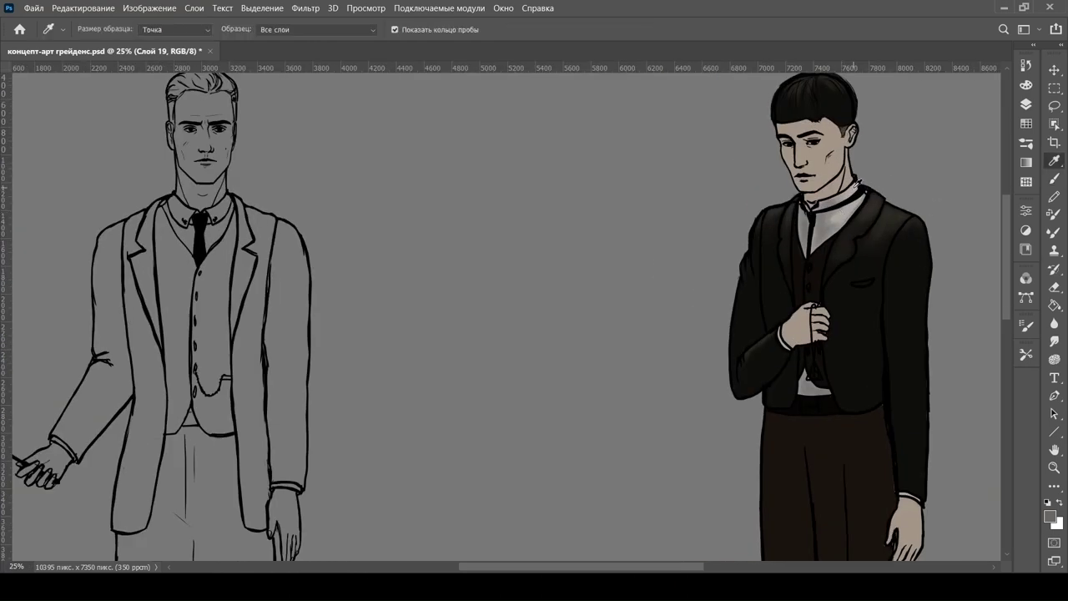
left_click(855, 188, "alt")
left_click(851, 192)
left_click_drag(667, 567, 705, 567)
left_click(1027, 104)
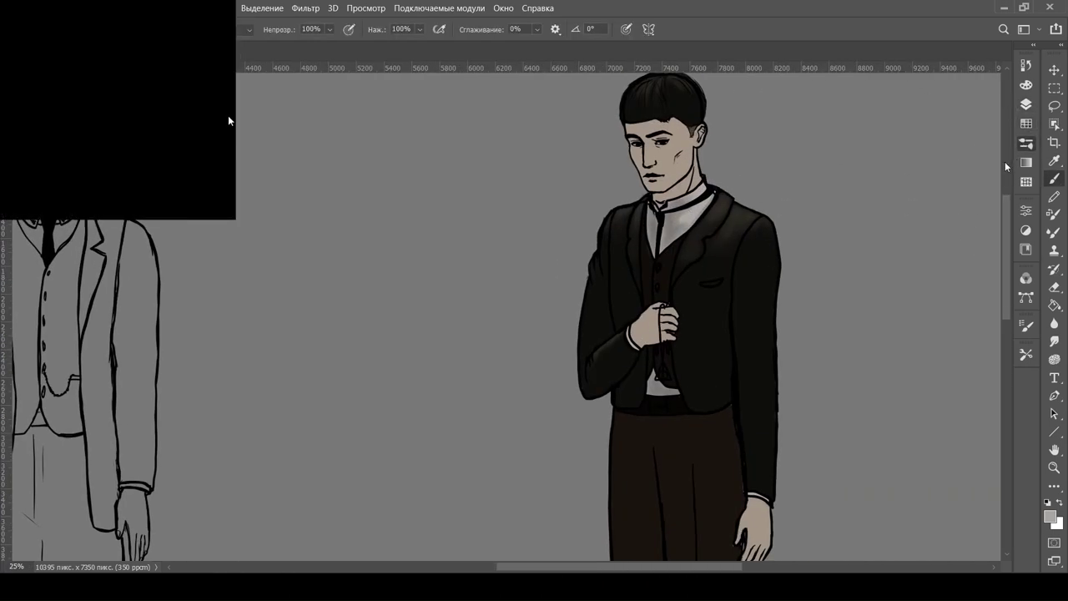
- Trace light grey piping along the edges of both jacket lapels with a thin brush at size 20
left_click(992, 58)
scroll(799, 241, "up", 1)
key("ctrl+plus")
left_click(1025, 143)
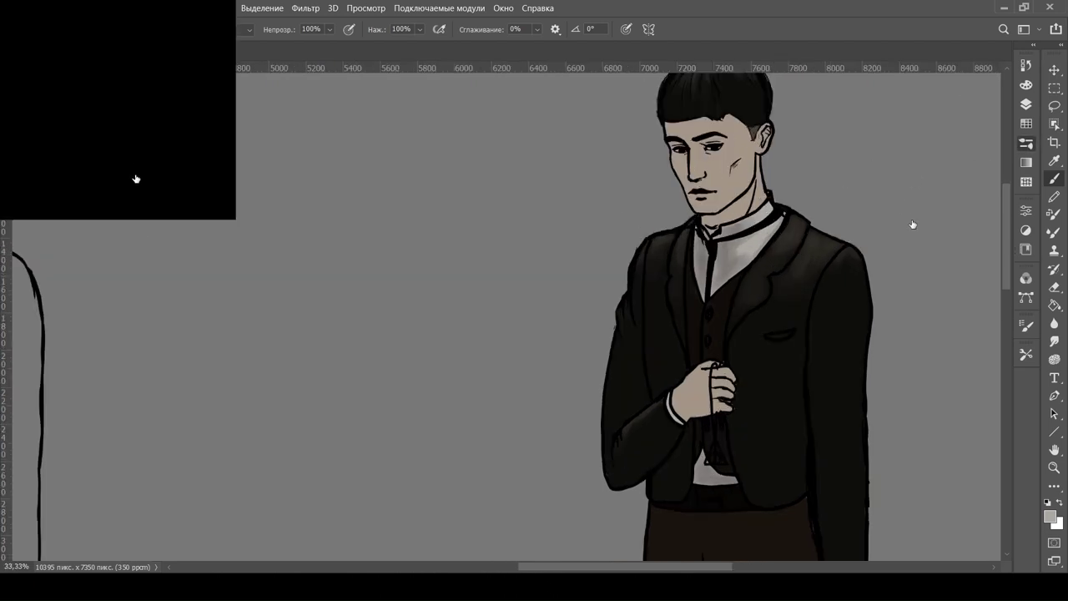
left_click(994, 60)
left_click_drag(1006, 255, 1004, 245)
key("ctrl+plus")
left_click_drag(706, 567, 752, 567)
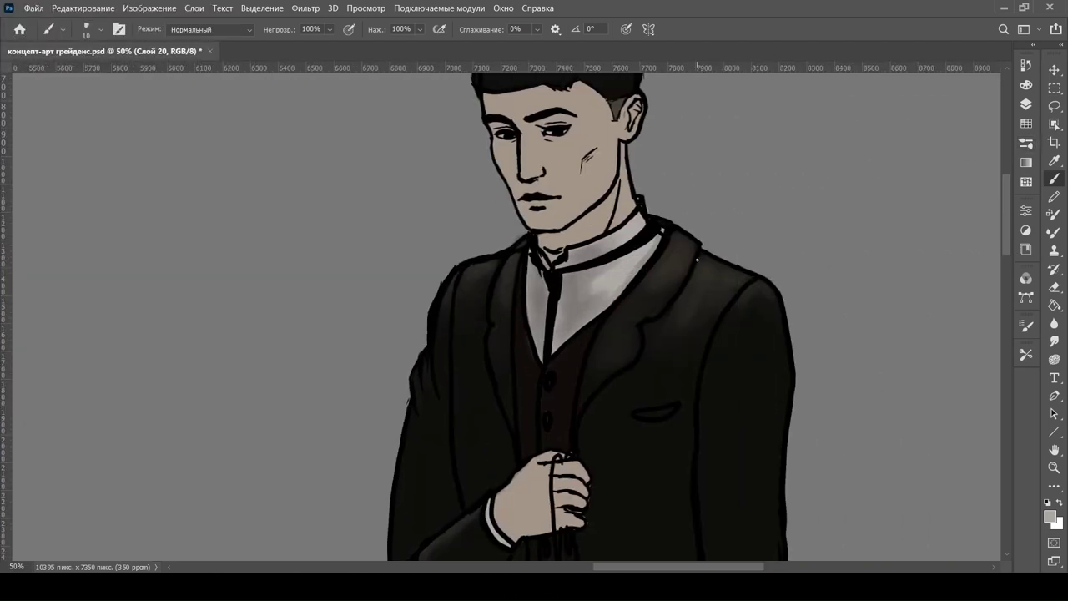
key("bracketright")
mouse_move(699, 244)
left_mouse_down()
mouse_move(643, 325)
mouse_move(638, 362)
mouse_move(572, 446)
left_mouse_up()
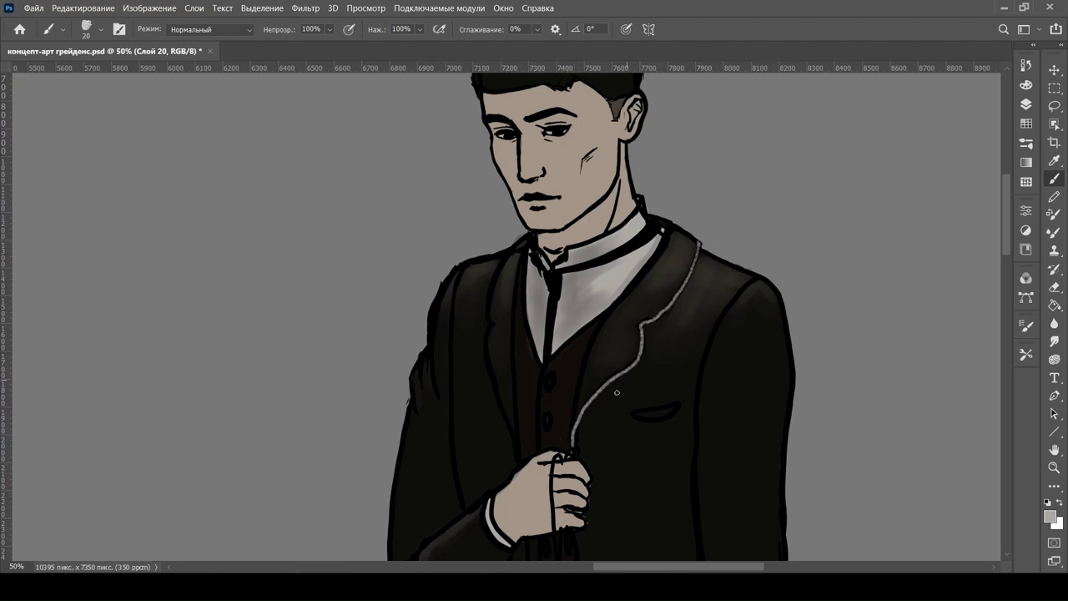
mouse_move(490, 322)
left_mouse_down()
mouse_move(494, 277)
mouse_move(529, 233)
left_mouse_up()
mouse_move(490, 326)
left_mouse_down()
mouse_move(487, 360)
mouse_move(517, 456)
left_mouse_up()
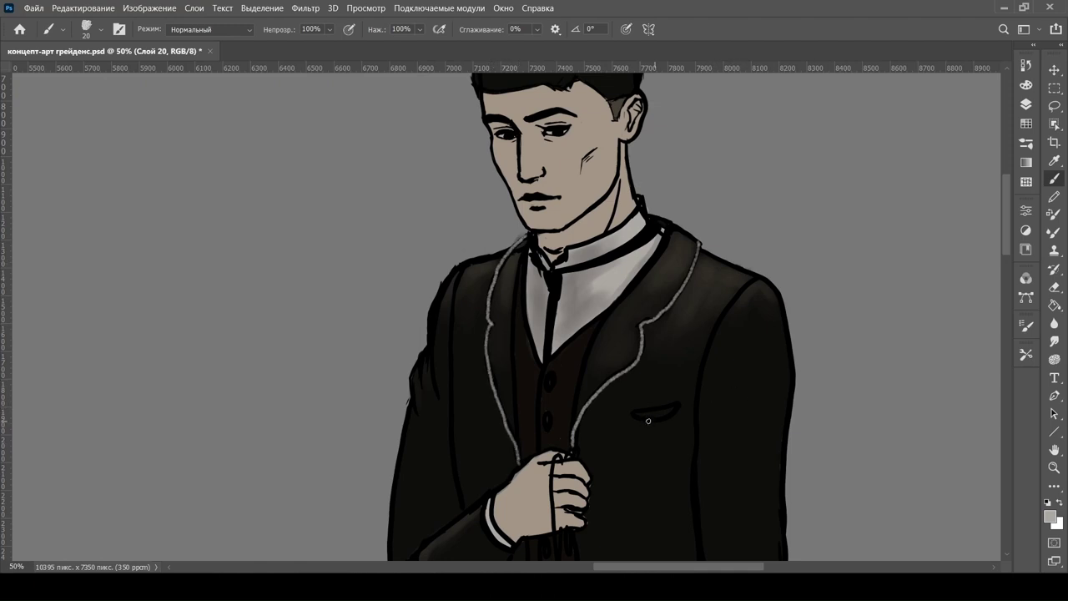
- Outline the breast pocket in light grey and extend the piping down both front edges and along the jacket hem
mouse_move(633, 413)
left_mouse_down()
mouse_move(654, 422)
mouse_move(680, 403)
left_mouse_up()
mouse_move(584, 539)
left_mouse_down()
mouse_move(608, 167)
mouse_move(610, 229)
mouse_move(630, 287)
mouse_move(651, 301)
mouse_move(722, 280)
left_mouse_up()
mouse_move(553, 170)
left_mouse_down()
mouse_move(541, 284)
mouse_move(551, 209)
mouse_move(539, 282)
mouse_move(521, 293)
mouse_move(484, 286)
left_mouse_up()
key("ctrl+z")
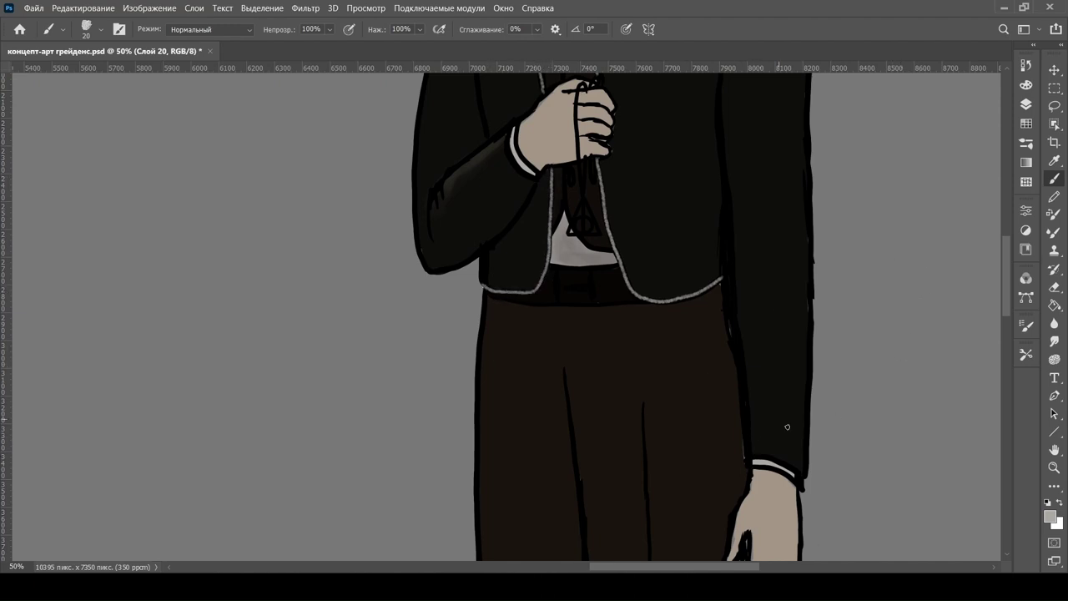
- Trace light grey piping around the cuffs of both jacket sleeves
mouse_move(513, 122)
left_mouse_down()
mouse_move(507, 150)
mouse_move(533, 176)
left_mouse_up()
scroll(949, 331, "down", 3)
left_click_drag(748, 350, 803, 373)
scroll(993, 301, "up", 6)
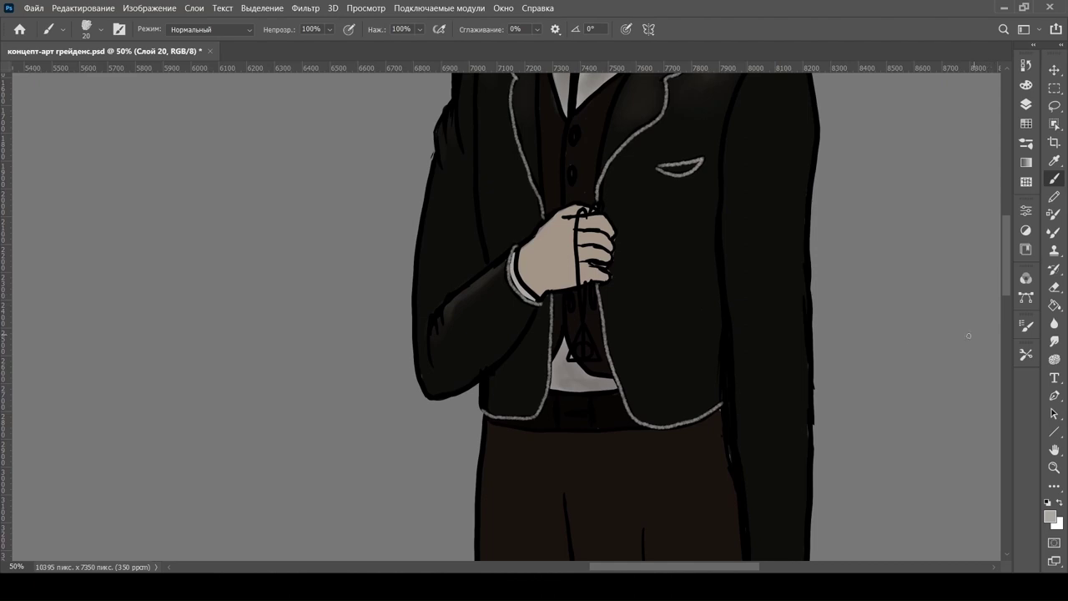
scroll(901, 370, "up", 5)
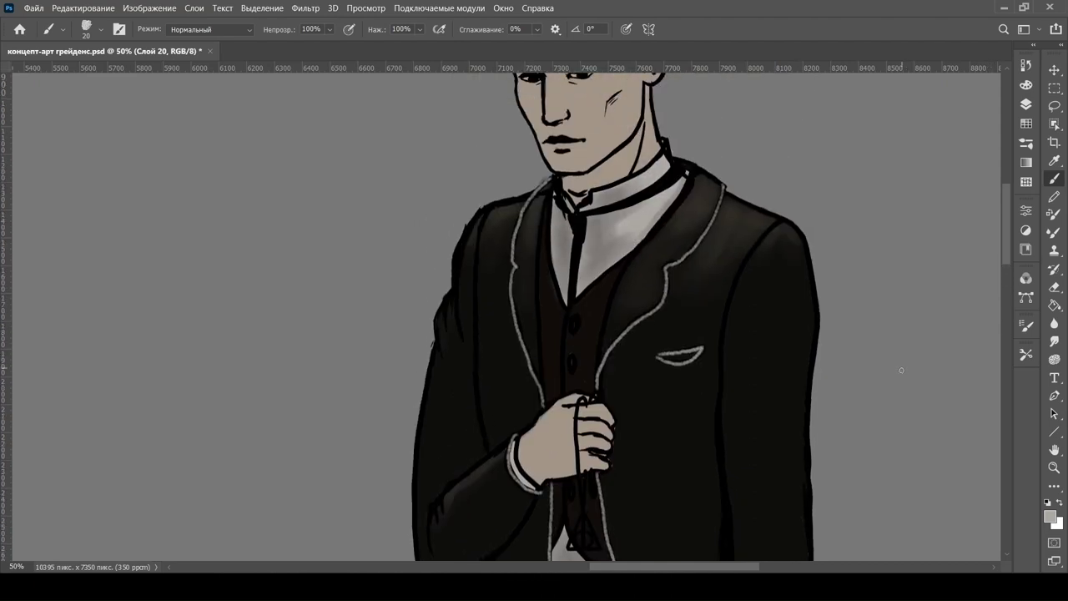
scroll(909, 380, "down", 5)
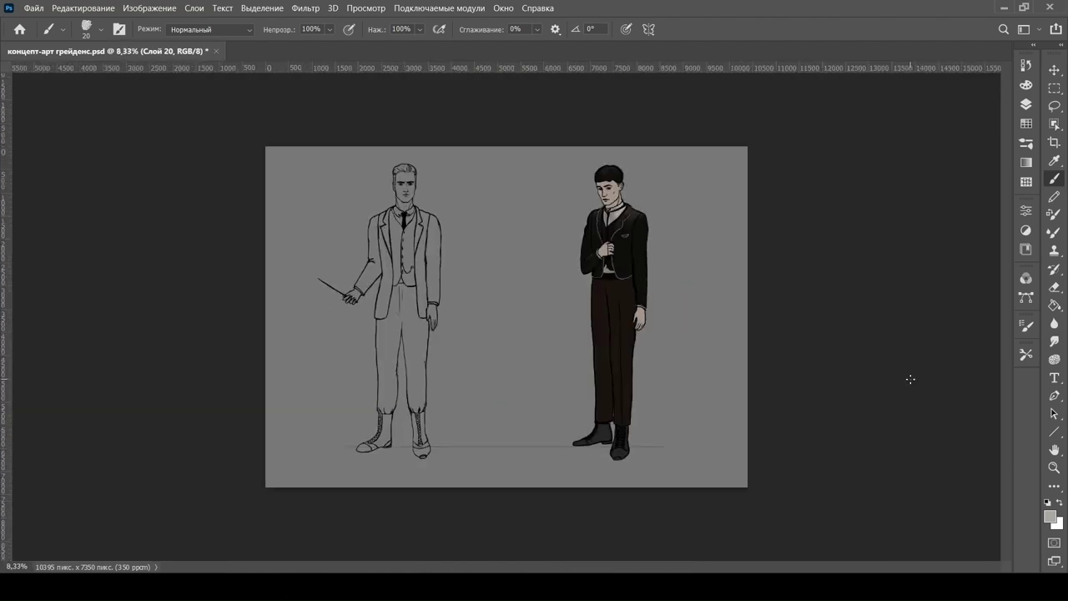
- Paint a light grey belt buckle with a square frame, prong and side loop, using a flat brush at size 30 and 90° angle
scroll(880, 381, "up", 3)
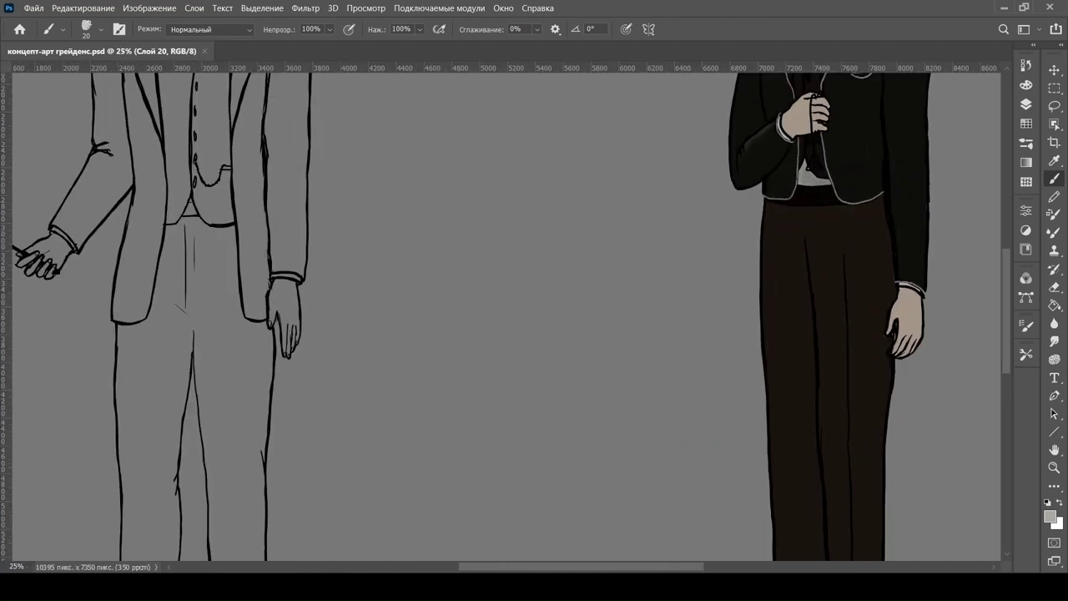
scroll(948, 331, "up", 4)
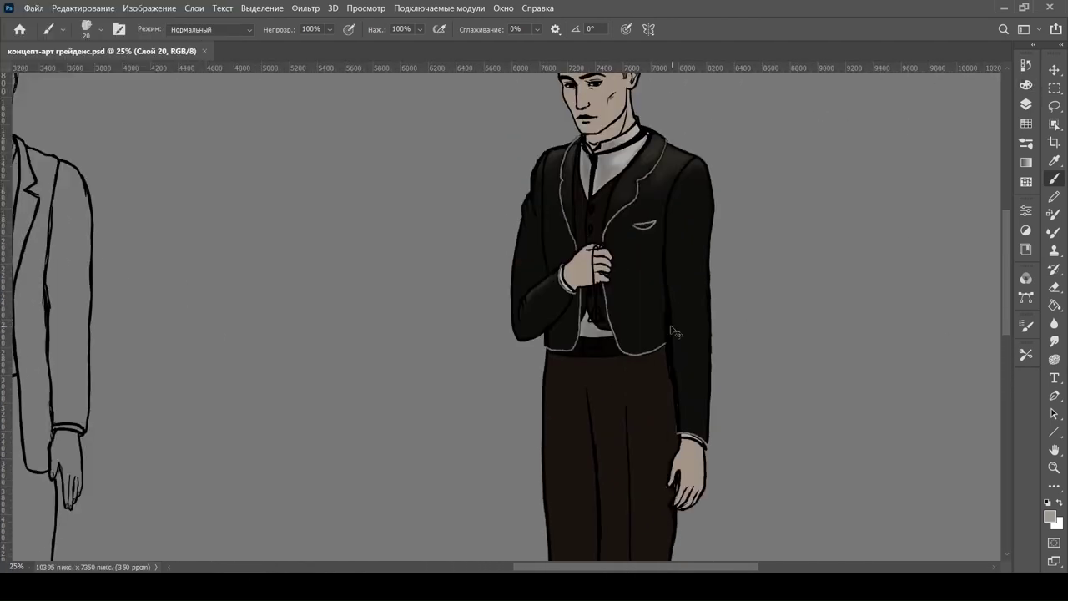
key("ctrl+plus")
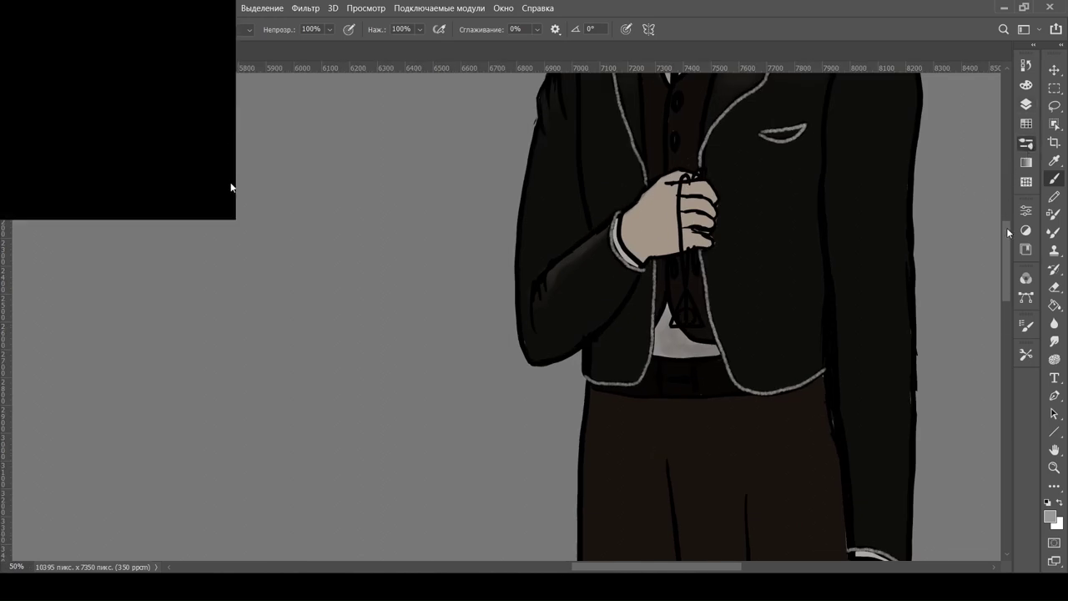
scroll(1013, 314, "down", 3)
key("ctrl+plus")
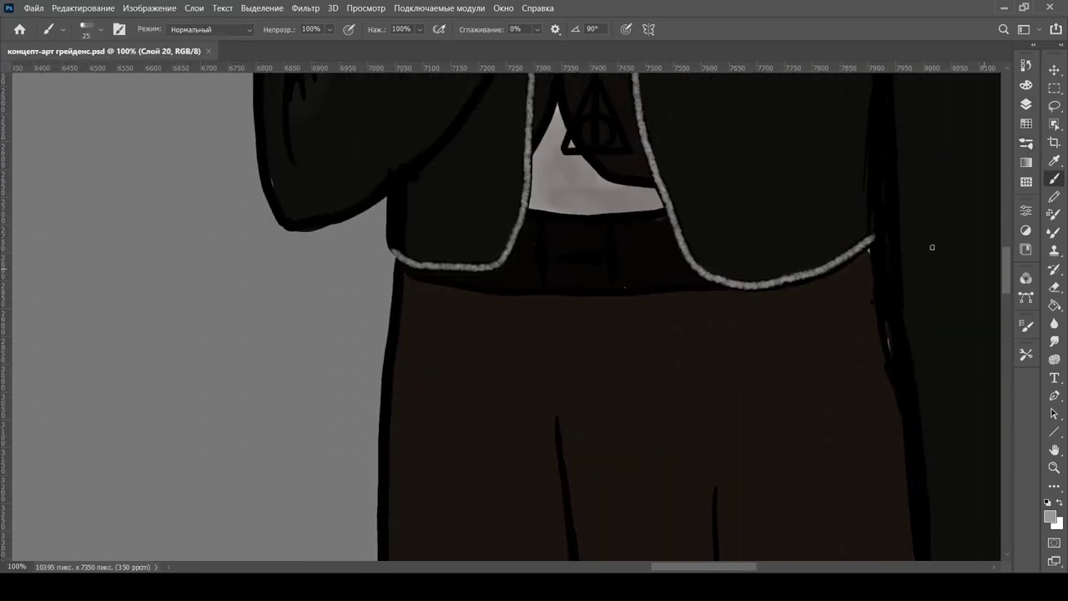
key("bracketright")
left_click_drag(610, 237, 613, 289)
mouse_move(537, 215)
left_mouse_down()
mouse_move(541, 281)
mouse_move(557, 292)
mouse_move(610, 291)
mouse_move(567, 221)
mouse_move(611, 219)
left_mouse_up()
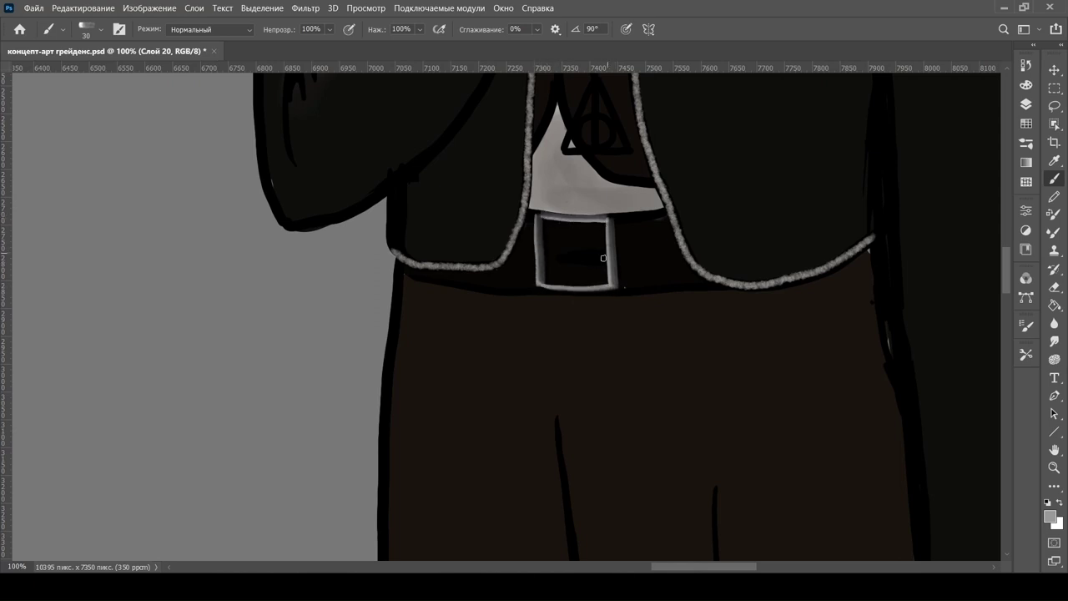
mouse_move(604, 258)
left_mouse_down()
mouse_move(559, 257)
mouse_move(609, 253)
left_mouse_up()
mouse_move(543, 218)
left_mouse_down()
mouse_move(548, 299)
mouse_move(614, 233)
mouse_move(645, 356)
mouse_move(683, 291)
mouse_move(678, 302)
mouse_move(621, 292)
left_mouse_up()
left_click_drag(618, 218, 619, 286)
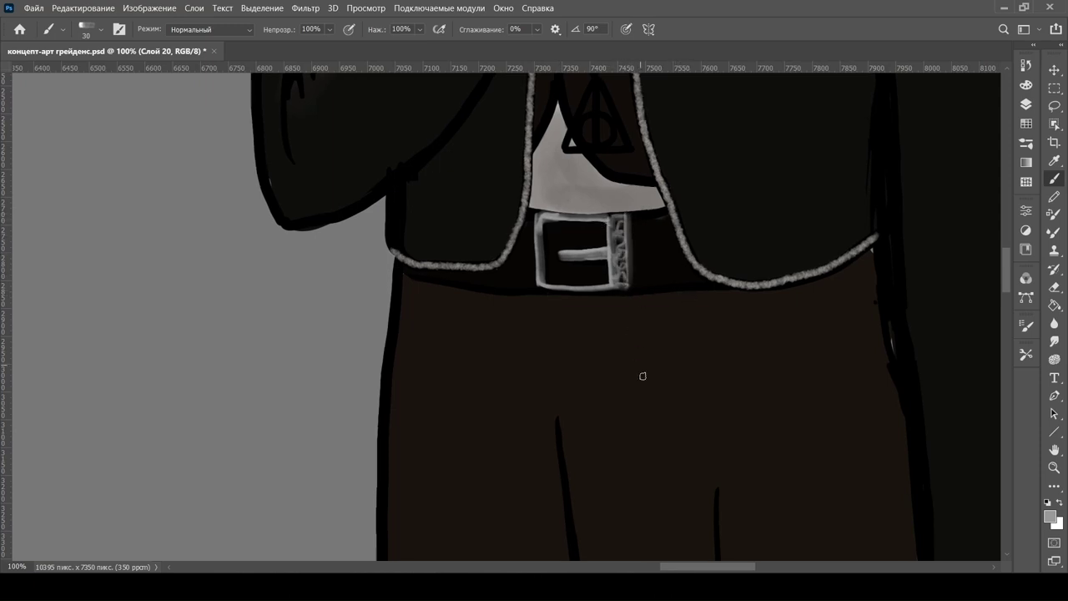
- Add thin brown vertical pinstripes down both trouser legs
key("ctrl+minus")
key("ctrl+minus")
key("ctrl+minus")
key("ctrl+minus")
key("ctrl+minus")
key("ctrl+minus")
key("ctrl+minus")
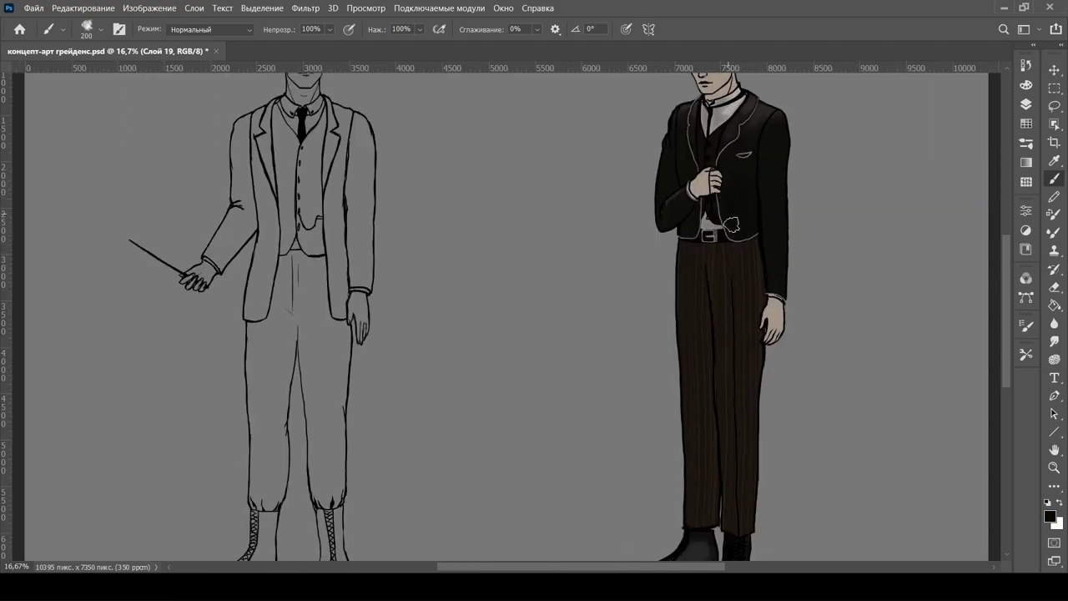
- Brush soft black shadows onto the suit with the textured brush, varying its size from 200 down to 60
key("bracketleft")
key("bracketleft")
key("bracketleft")
key("bracketleft")
key("bracketleft")
key("bracketright")
key("bracketright")
key("bracketright")
key("bracketright")
key("bracketright")
key("bracketleft")
key("bracketleft")
key("bracketleft")
key("bracketleft")
key("bracketright")
key("bracketright")
key("bracketleft")
key("bracketleft")
key("ctrl+minus")
key("ctrl+minus")
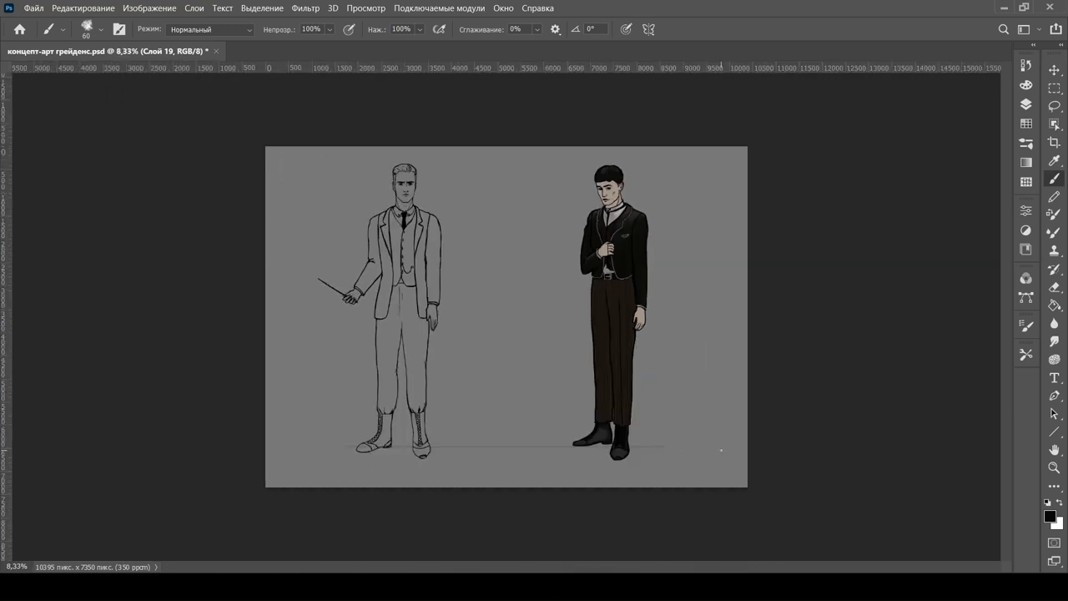
- Shade the upper part of the pinstriped trousers in near-black, enlarging the textured brush to 125 for the broader areas
key("ctrl+plus")
key("ctrl+plus")
key("ctrl+plus")
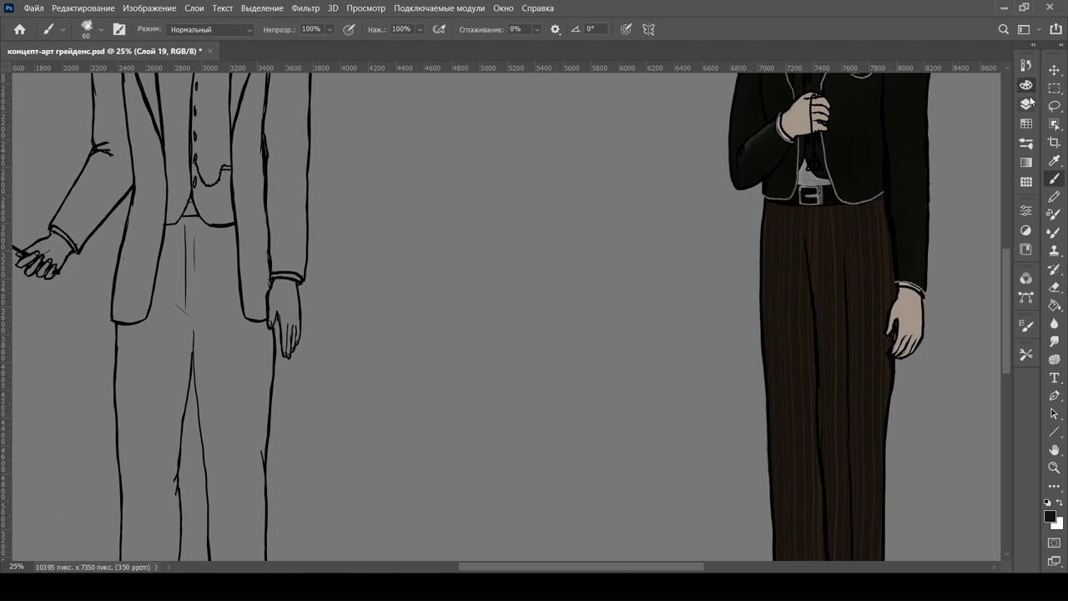
left_click_drag(1005, 251, 1006, 242)
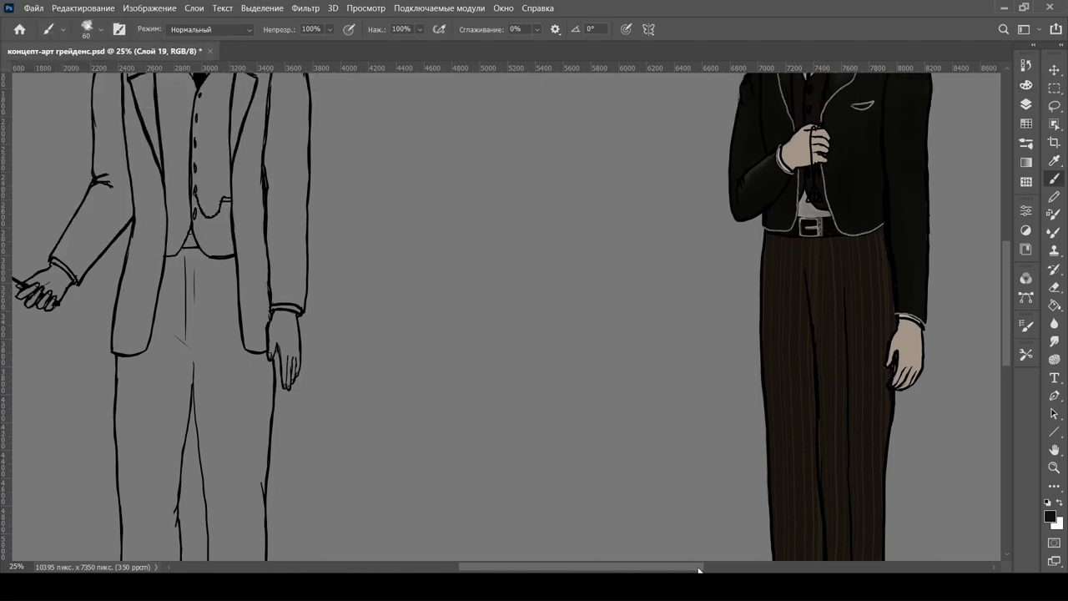
left_click_drag(699, 571, 737, 571)
key("bracketright")
key("bracketright")
key("bracketright")
key("bracketright")
key("bracketright")
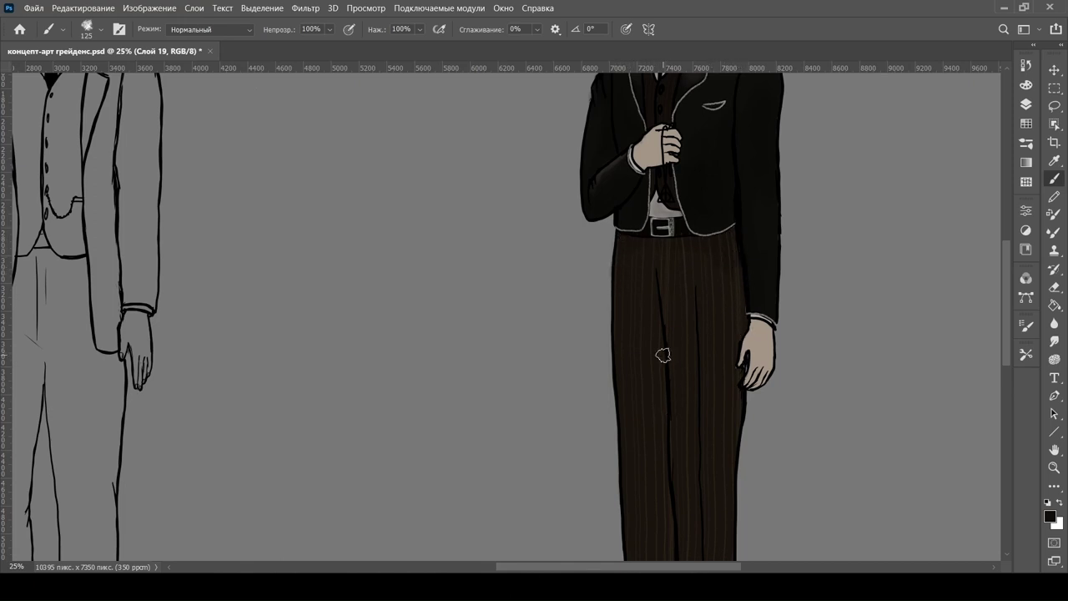
key("bracketleft")
key("bracketleft")
key("bracketleft")
- Shade the lower trouser legs with the textured brush at size 200 and erase the shading outside the outer leg edge
left_click_drag(1005, 349, 998, 418)
key("bracketright")
key("bracketright")
key("bracketright")
key("bracketright")
key("bracketright")
key("bracketright")
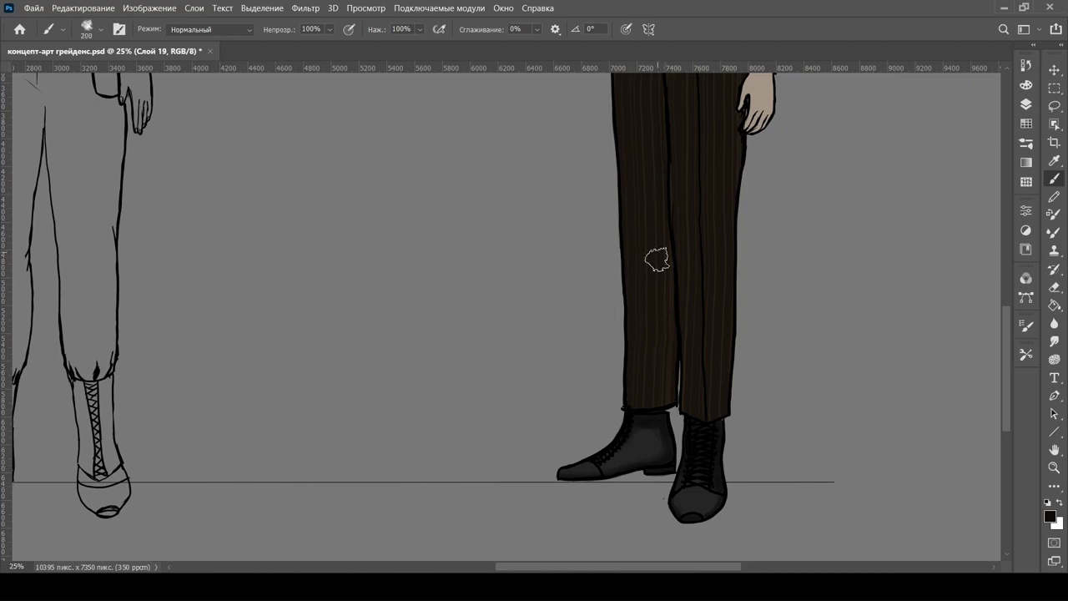
mouse_move(657, 259)
left_mouse_down()
mouse_move(650, 402)
mouse_move(641, 354)
mouse_move(631, 397)
mouse_move(654, 242)
left_mouse_up()
key("e")
left_click_drag(619, 344, 618, 397)
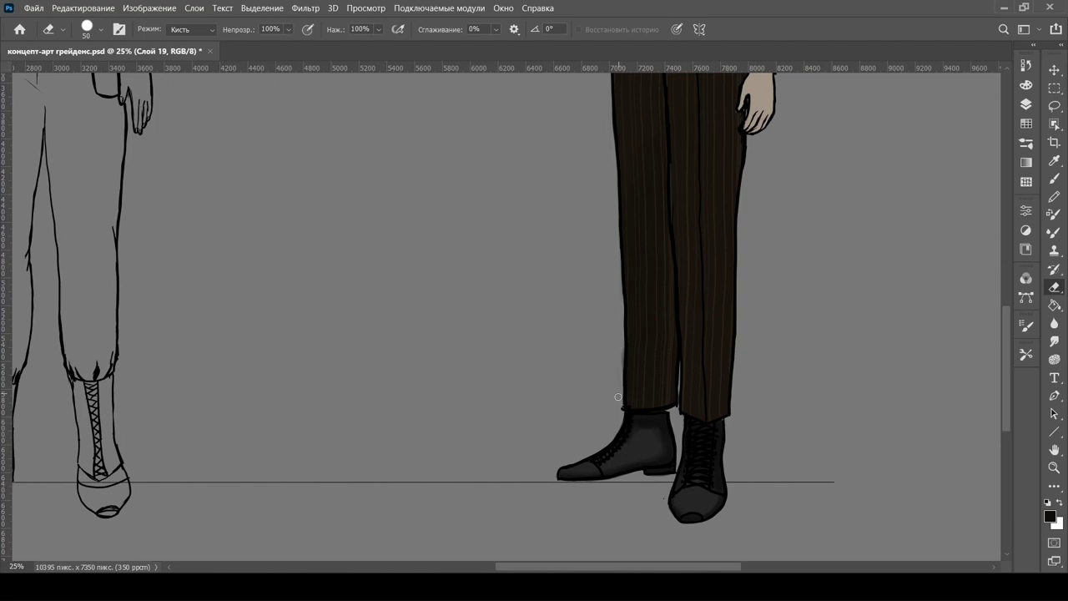
key("b")
- Deepen the dark shading along the trouser legs, reducing the textured brush from 200 to 100
scroll(951, 334, "up", 2)
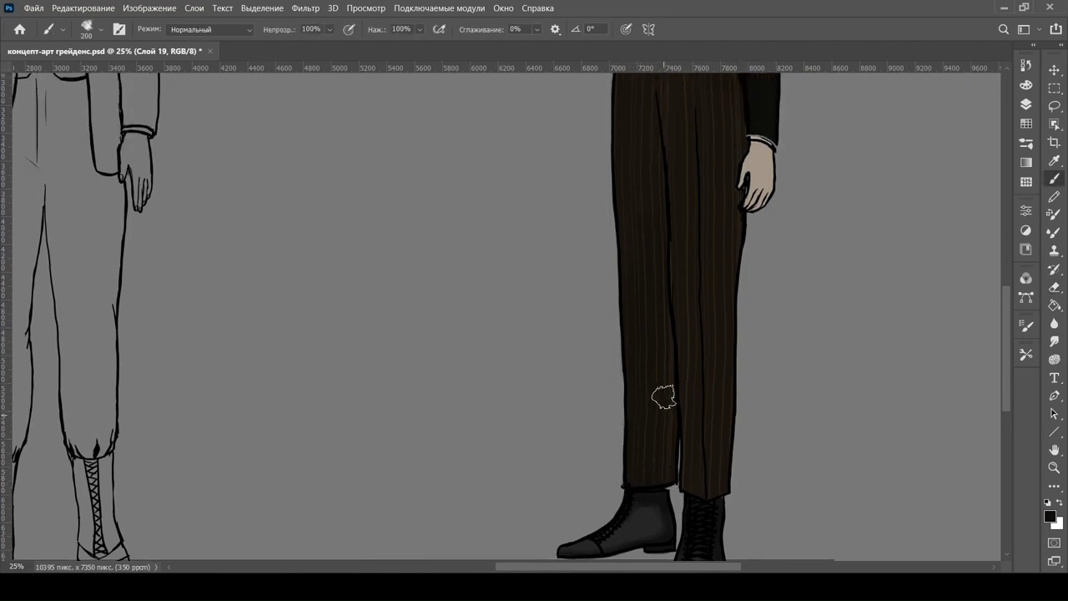
key("ctrl+minus")
key("ctrl+minus")
key("bracketleft")
key("bracketleft")
key("bracketleft")
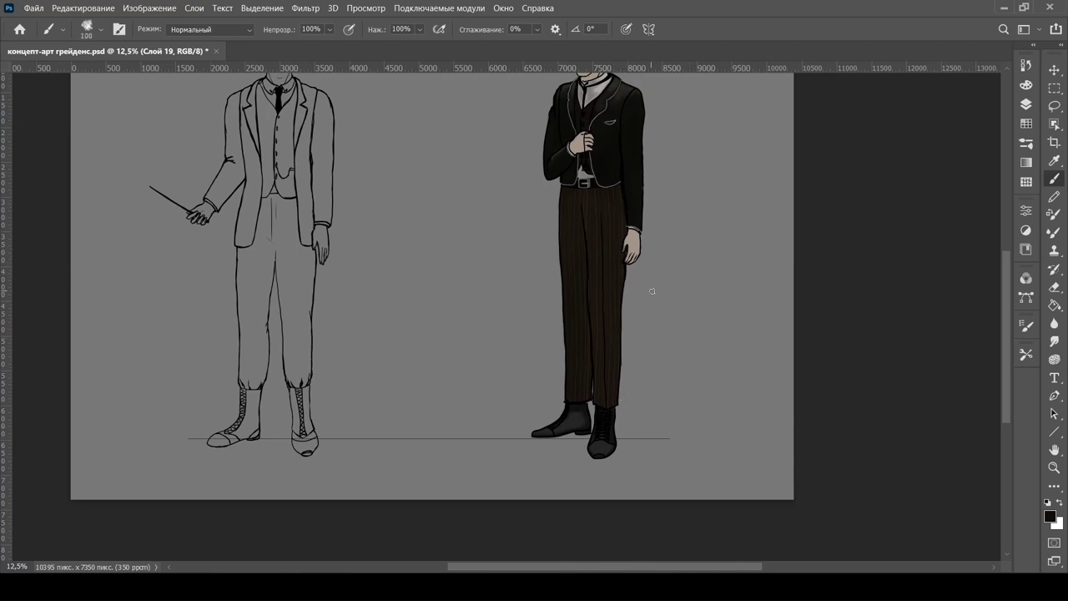
key("ctrl+minus")
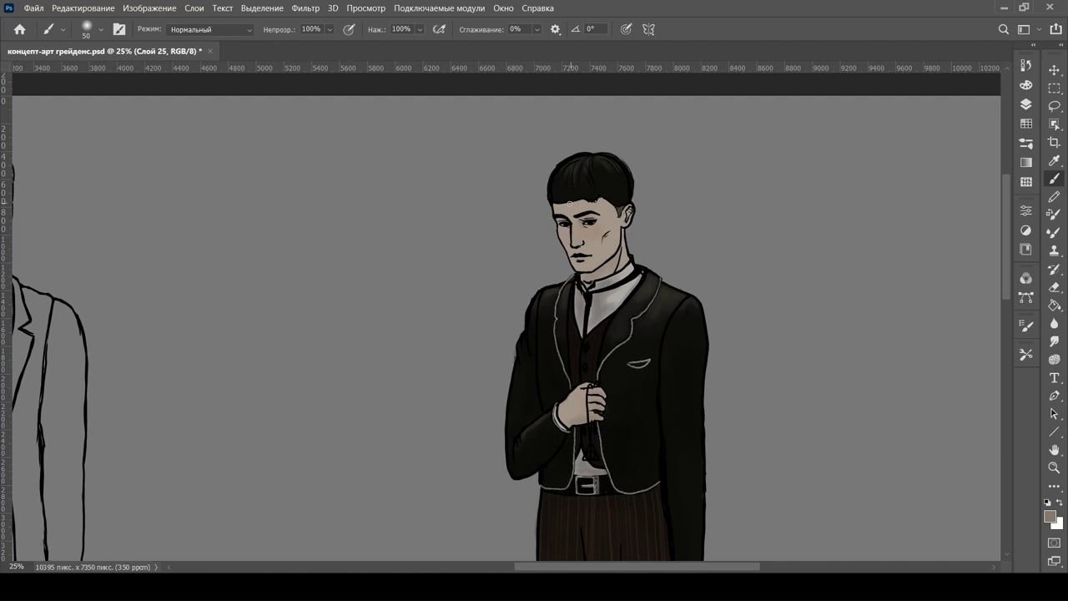
- On a separate layer, shade the forehead under the fringe and the cheek hollow in grey-brown with a soft brush, and save the file
key("ctrl+plus")
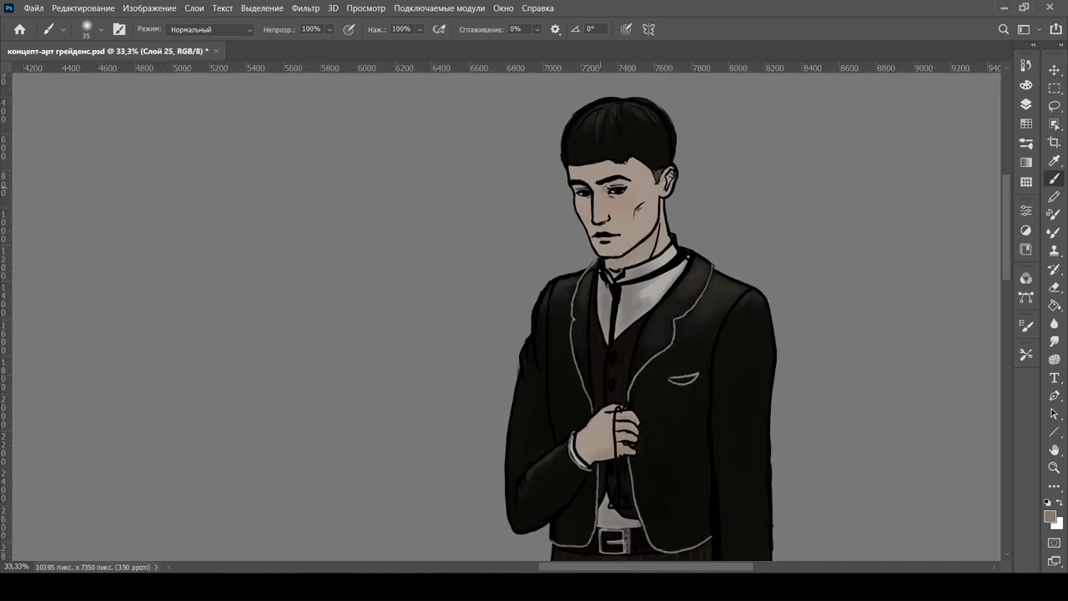
key("ctrl+plus")
scroll(585, 202, "up", 3)
key("bracketleft")
key("bracketleft")
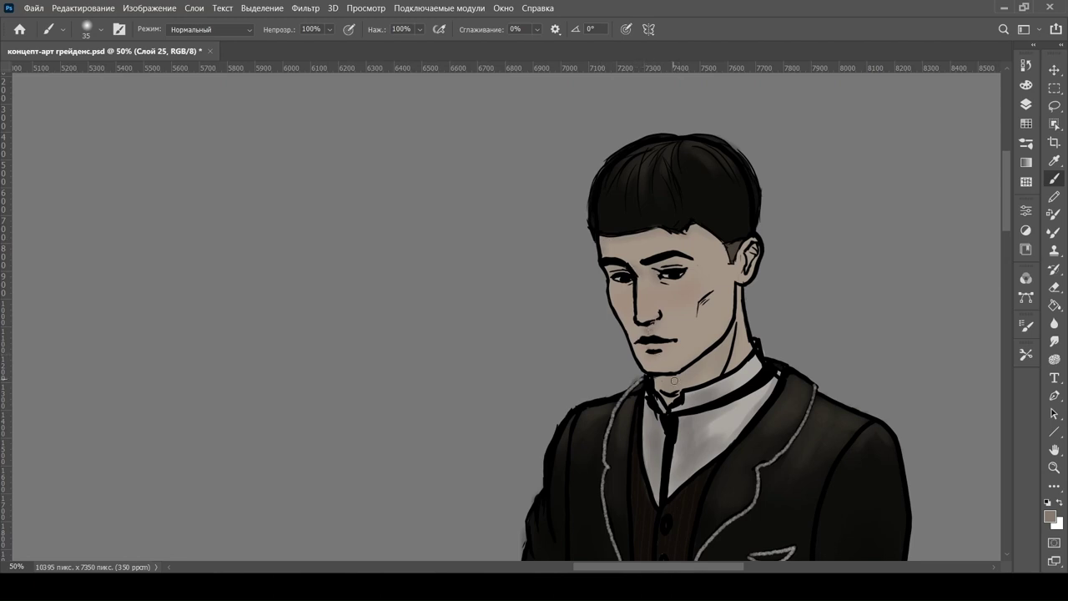
key("bracketright")
key("bracketleft")
key("bracketleft")
key("bracketleft")
key("ctrl+s")
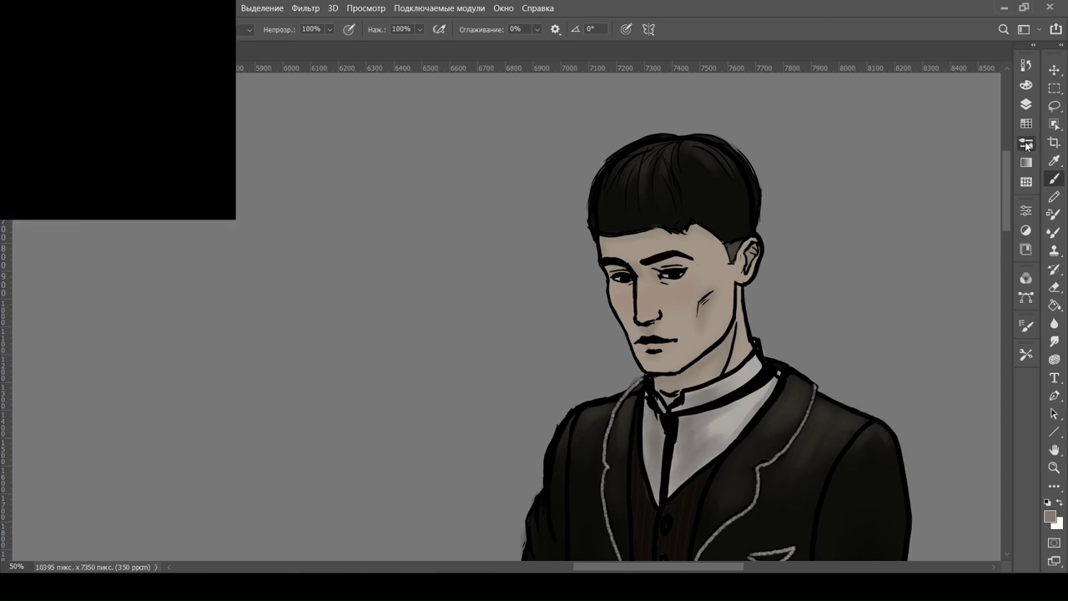
- Pick a greyer skin shadow colour and shade the neck below the jaw and the temple by the hairline with a soft brush
left_click(796, 186)
left_click(1026, 85)
left_click(893, 122)
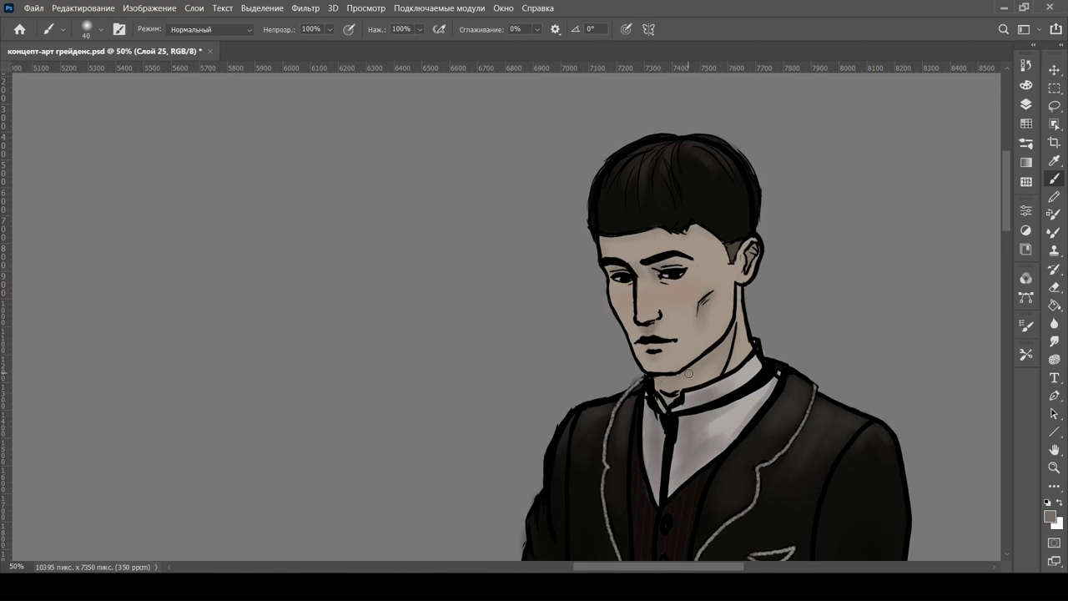
left_click_drag(741, 355, 799, 297)
key("bracketleft")
key("bracketleft")
key("bracketleft")
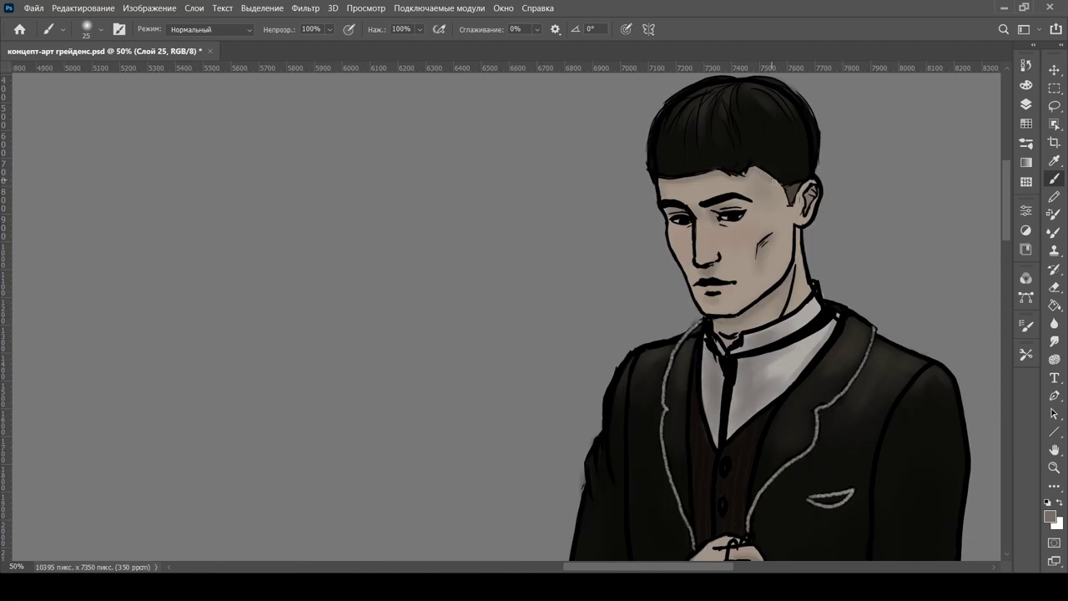
- Erase the skin shading that spills over the hair with a smaller eraser, check the whole figure and return to the soft brush
key("e")
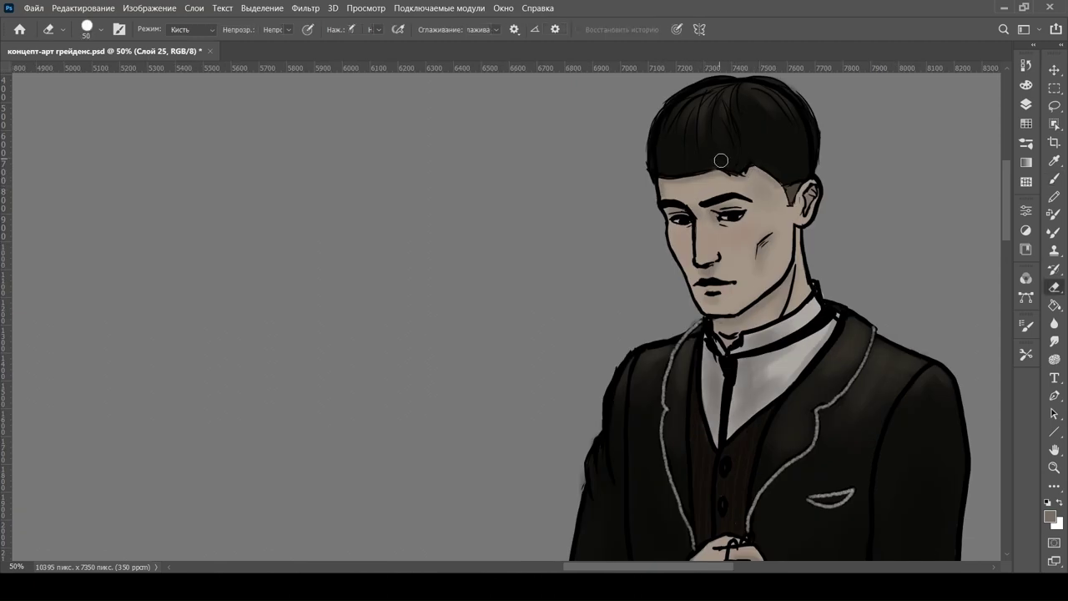
key("ctrl+minus")
key("ctrl+minus")
key("ctrl+minus")
key("ctrl+minus")
key("ctrl+minus")
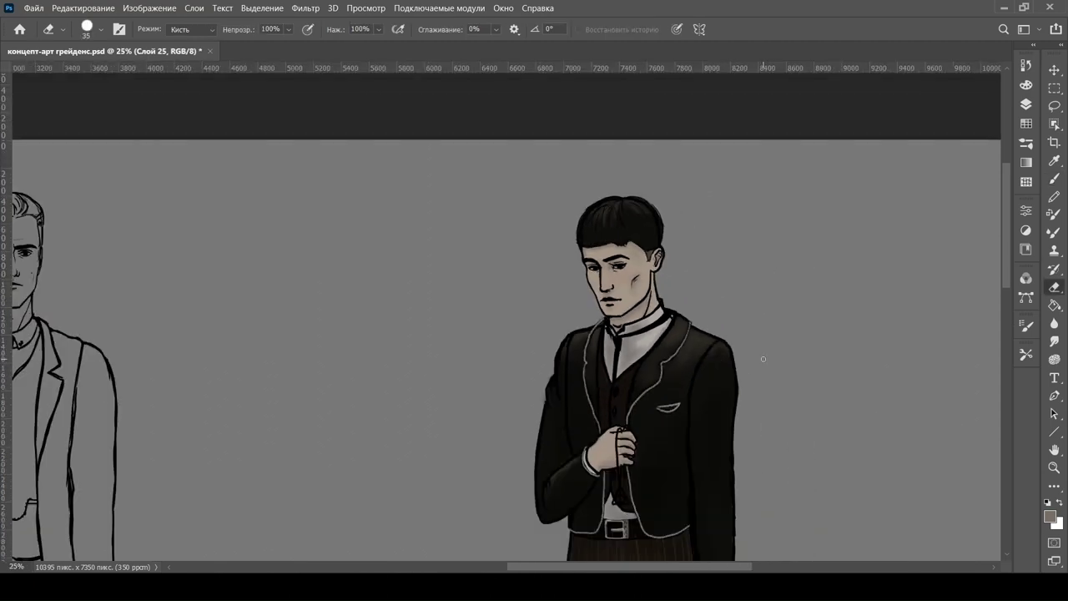
key("ctrl+plus")
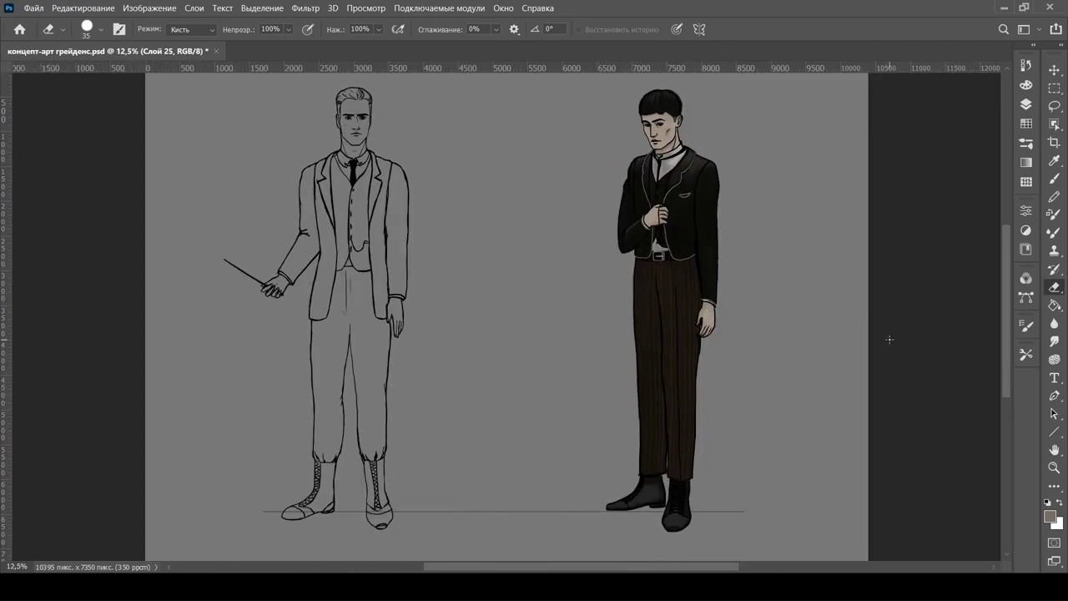
key("b")
key("ctrl+plus")
key("ctrl+plus")
key("ctrl+plus")
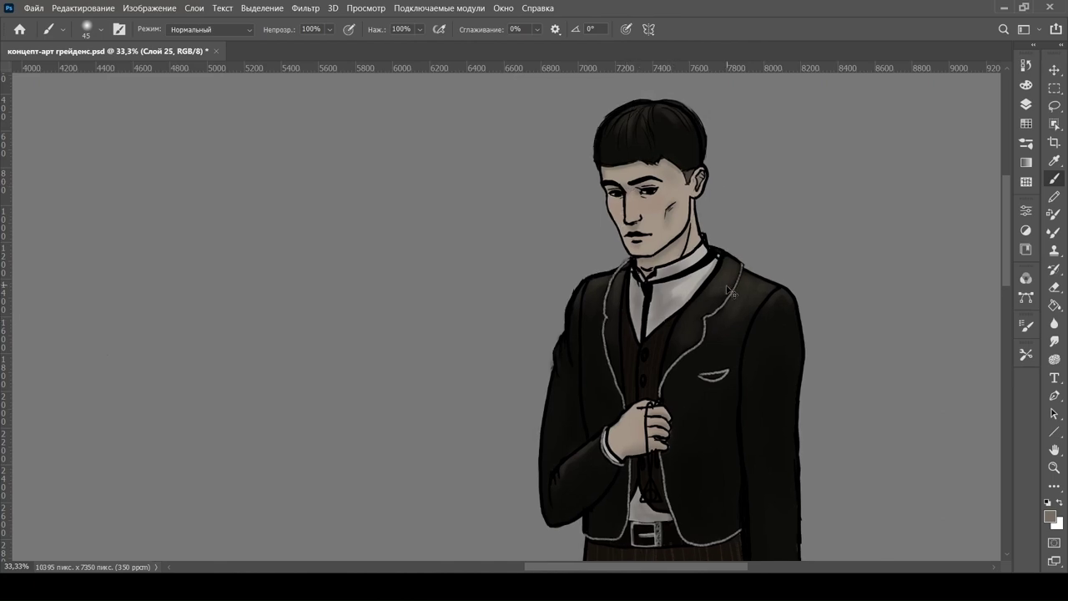
- Draw the chain and triangular pendant hanging from the dark-haired figure's clenched hand in light grey with a size 25 textured brush on a separate layer
key("ctrl+minus")
key("ctrl+minus")
left_click_drag(1005, 307, 995, 393)
key("ctrl+minus")
key("ctrl+minus")
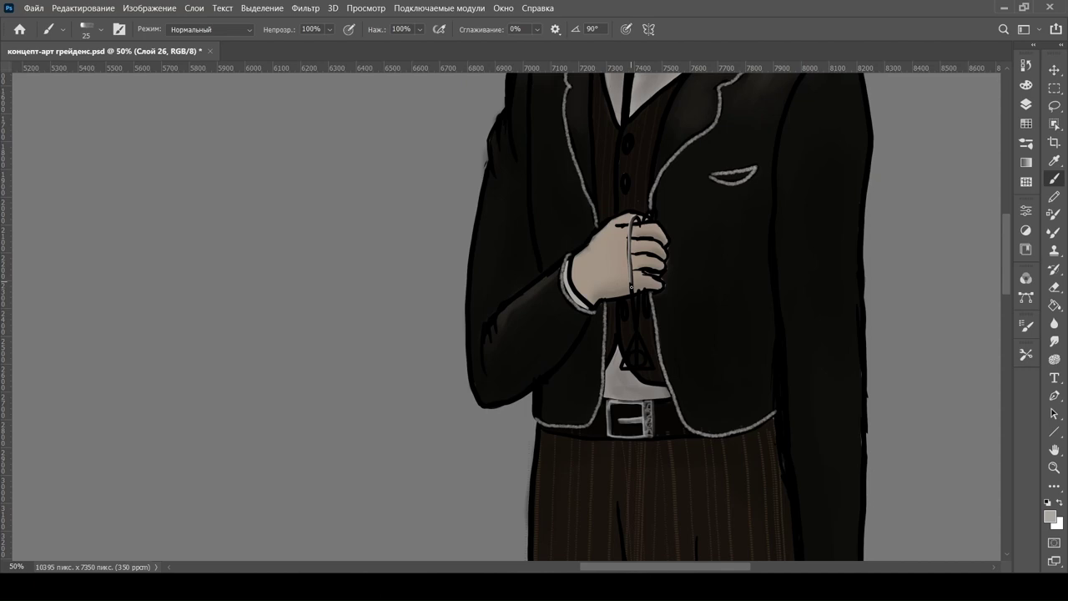
mouse_move(632, 287)
left_mouse_down()
mouse_move(635, 333)
mouse_move(646, 215)
mouse_move(635, 218)
mouse_move(653, 213)
mouse_move(654, 298)
left_mouse_up()
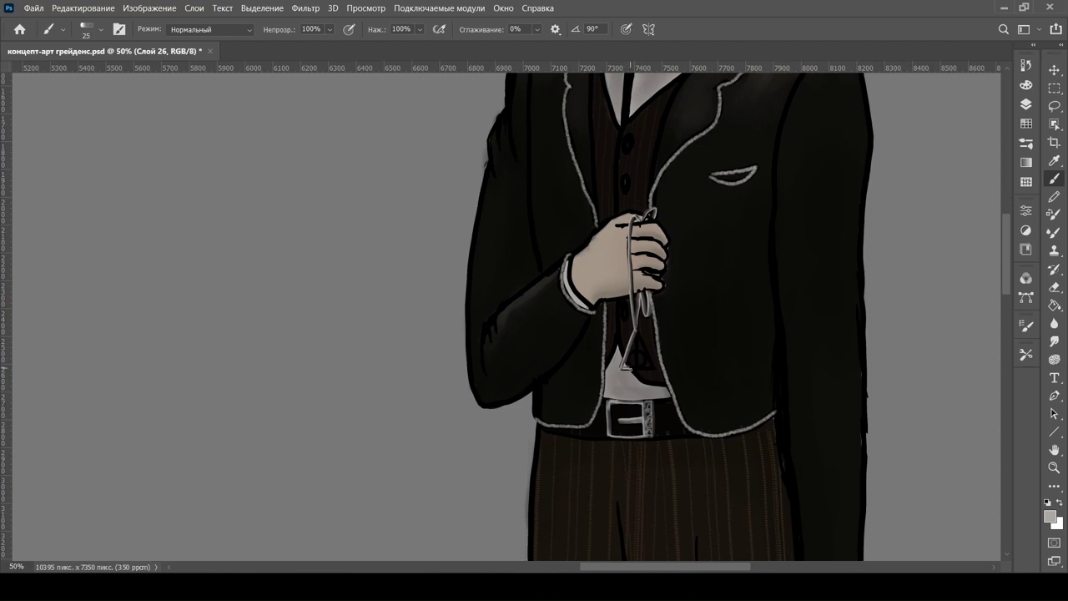
left_click_drag(628, 368, 655, 368)
left_click_drag(636, 332, 654, 367)
left_click_drag(637, 330, 639, 364)
key("ctrl+z")
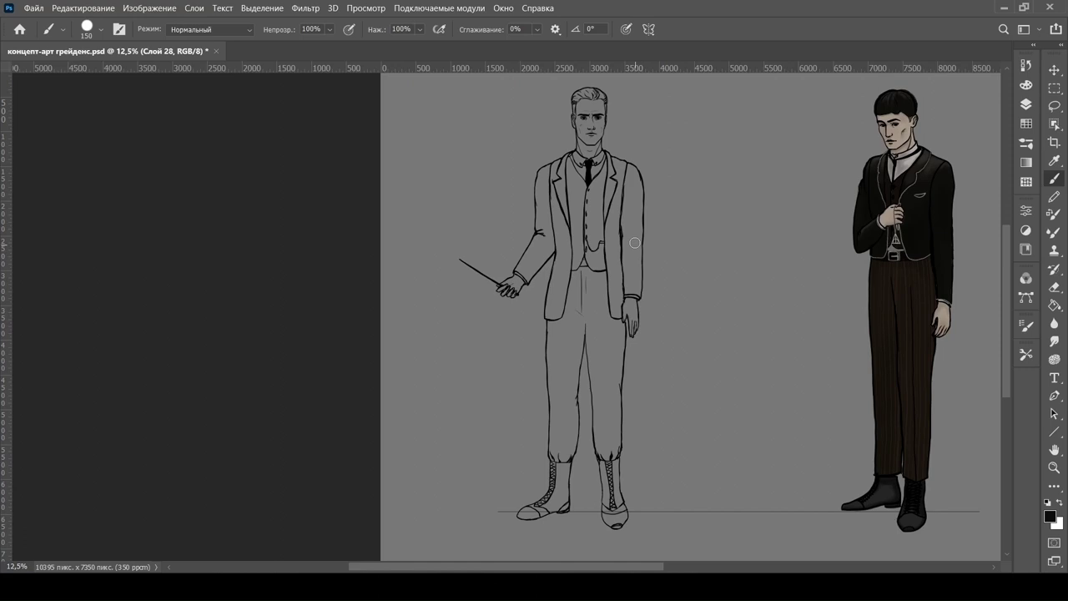
- Block in the wand-holding figure's jacket in flat dark navy on a new layer, reducing the brush size near the collar
mouse_move(634, 243)
left_mouse_down()
mouse_move(639, 282)
mouse_move(624, 221)
mouse_move(628, 182)
mouse_move(640, 214)
mouse_move(629, 167)
mouse_move(641, 197)
mouse_move(640, 180)
mouse_move(614, 160)
mouse_move(623, 165)
mouse_move(606, 207)
mouse_move(611, 164)
mouse_move(616, 211)
left_mouse_up()
key("ctrl+plus")
key("ctrl+plus")
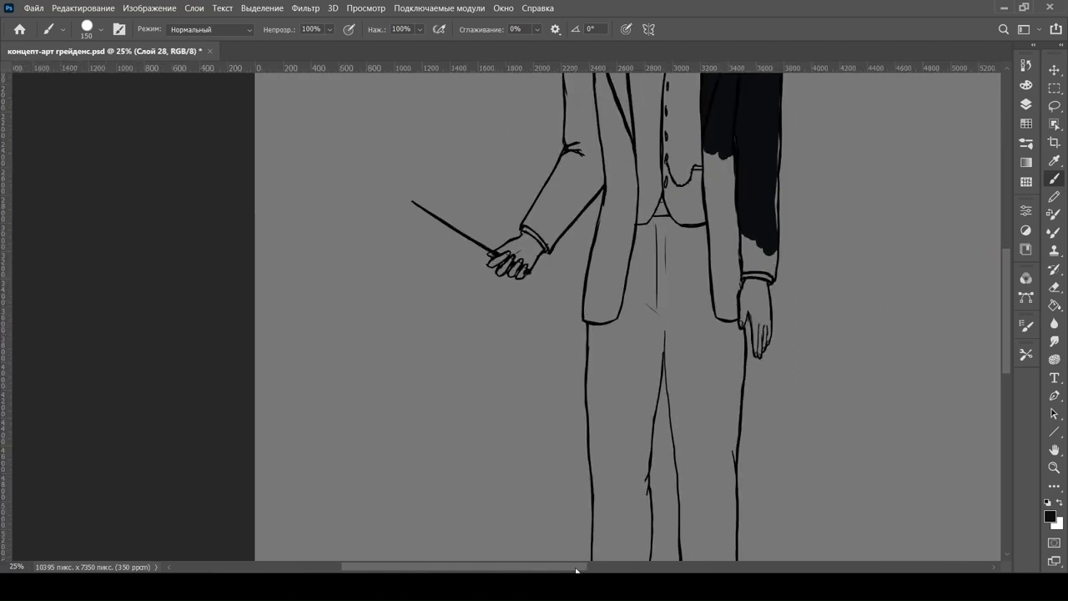
left_click_drag(577, 568, 616, 567)
left_click_drag(1005, 318, 1006, 299)
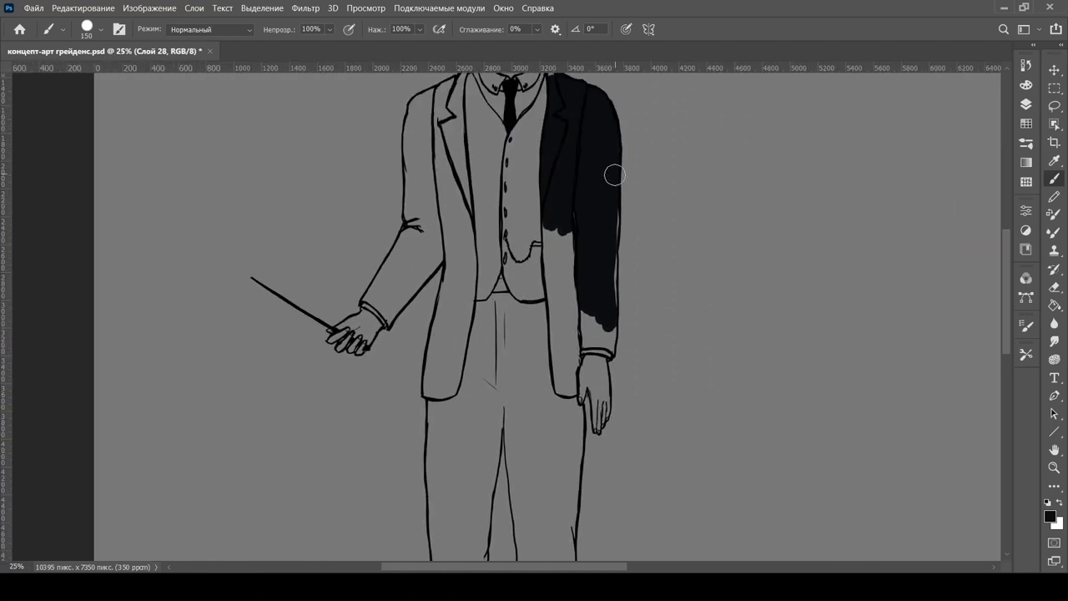
scroll(667, 247, "up", 3)
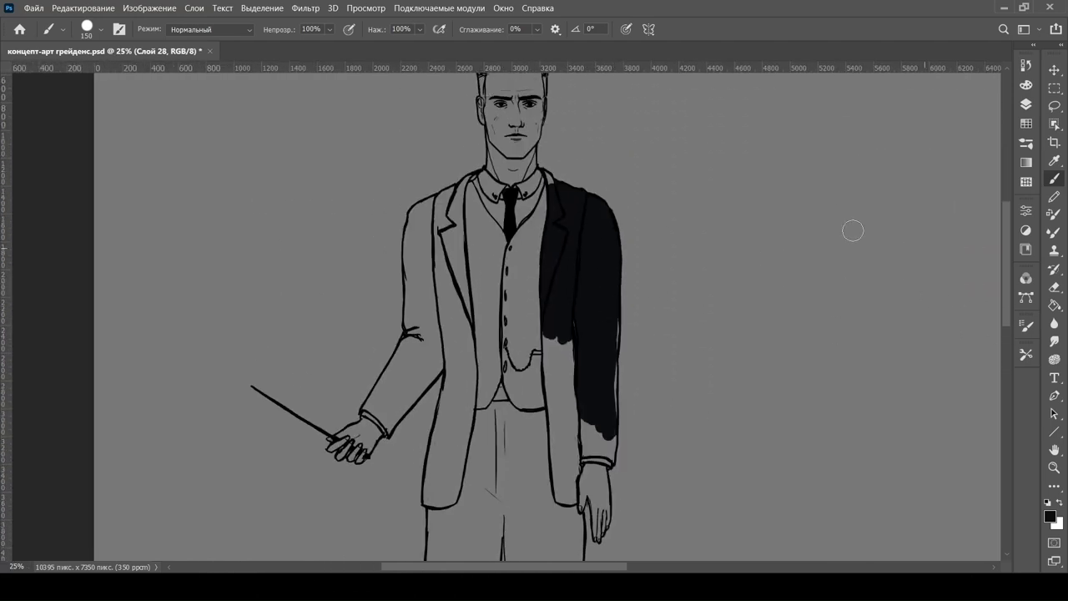
key("bracketleft")
key("bracketleft")
key("bracketleft")
key("bracketleft")
key("bracketleft")
key("bracketleft")
key("bracketleft")
mouse_move(473, 175)
left_mouse_down()
mouse_move(463, 216)
mouse_move(456, 194)
mouse_move(453, 211)
mouse_move(473, 175)
left_mouse_up()
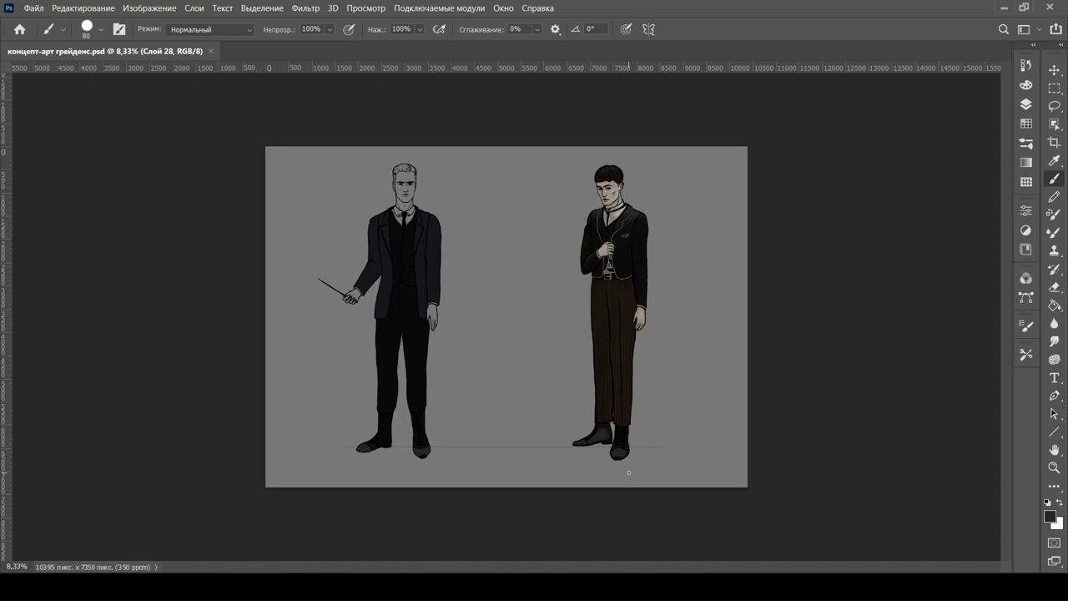
- Sample the light shirt grey from the dark-haired figure and fill the wand-holding figure's shirt cuffs with a size 40 brush
key("i")
key("ctrl+plus")
key("ctrl+plus")
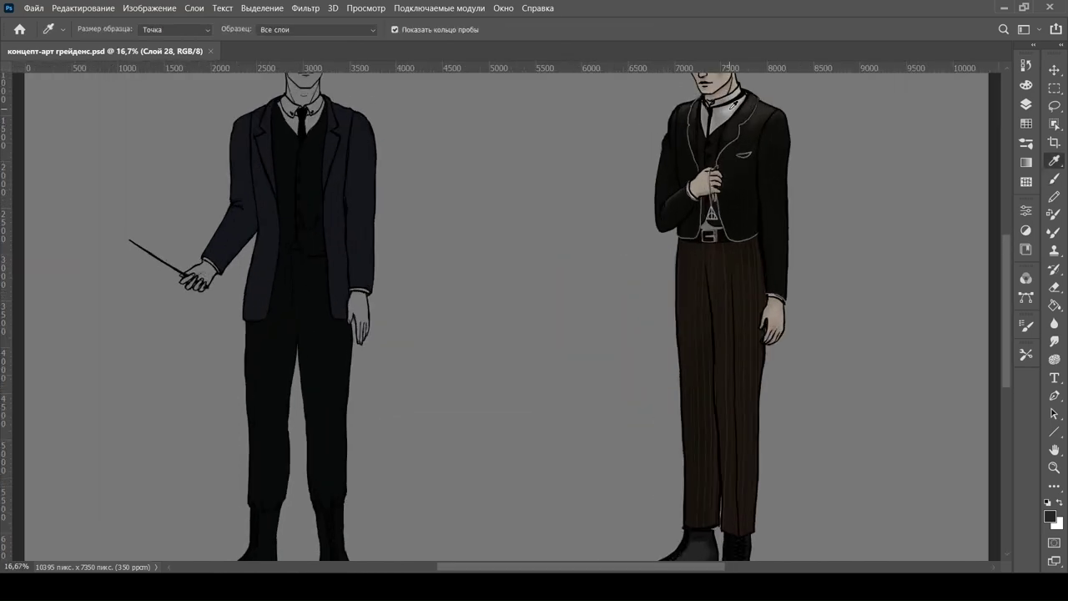
left_click(735, 102)
key("b")
key("ctrl+plus")
key("ctrl+plus")
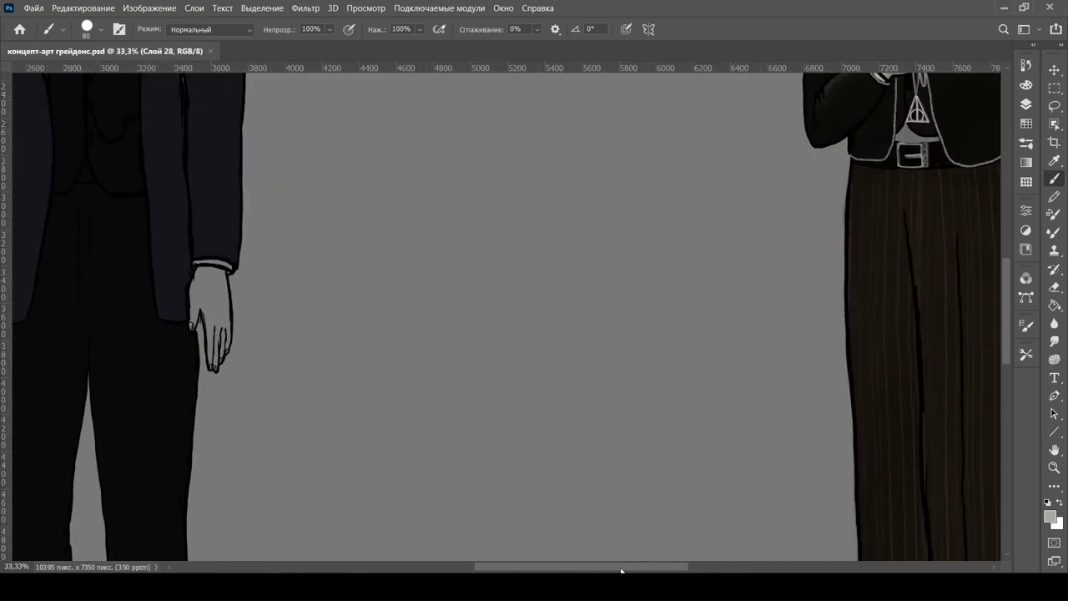
key("bracketleft")
key("bracketleft")
key("bracketleft")
key("bracketleft")
mouse_move(530, 264)
left_mouse_down()
mouse_move(567, 271)
mouse_move(534, 264)
left_mouse_up()
scroll(605, 339, "left", 8)
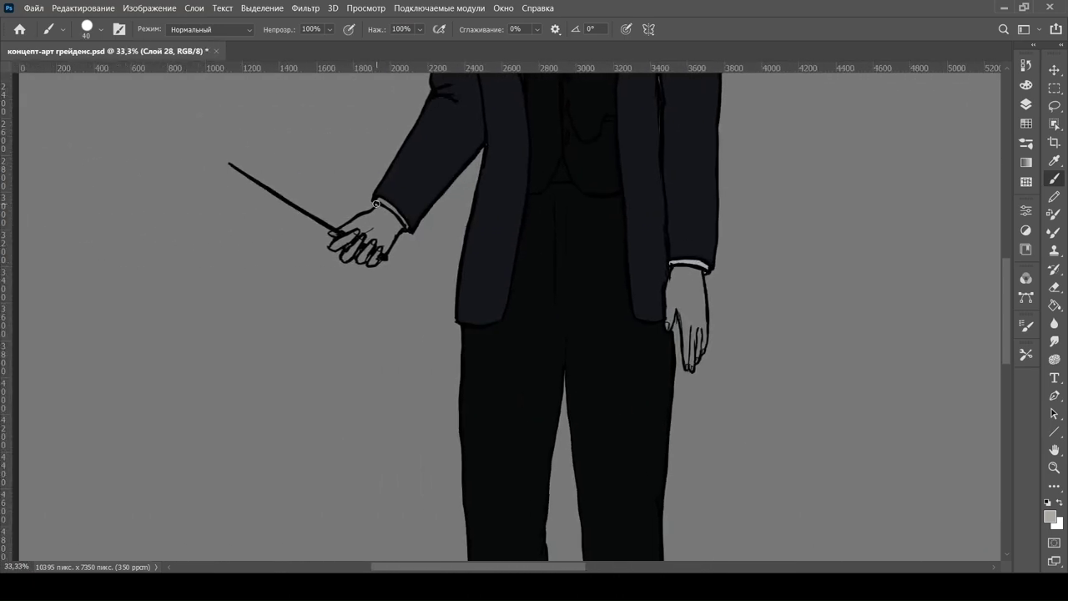
left_click_drag(380, 201, 407, 228)
- Fill the wand-holding figure's collar and shirt front on both sides of the tie with light grey, reducing the brush to 20 for the corners
scroll(981, 367, "up", 6)
key("ctrl+plus")
mouse_move(654, 252)
left_mouse_down()
mouse_move(624, 296)
mouse_move(625, 235)
mouse_move(641, 261)
mouse_move(650, 251)
mouse_move(645, 228)
mouse_move(620, 217)
mouse_move(663, 225)
mouse_move(661, 240)
mouse_move(661, 203)
left_mouse_up()
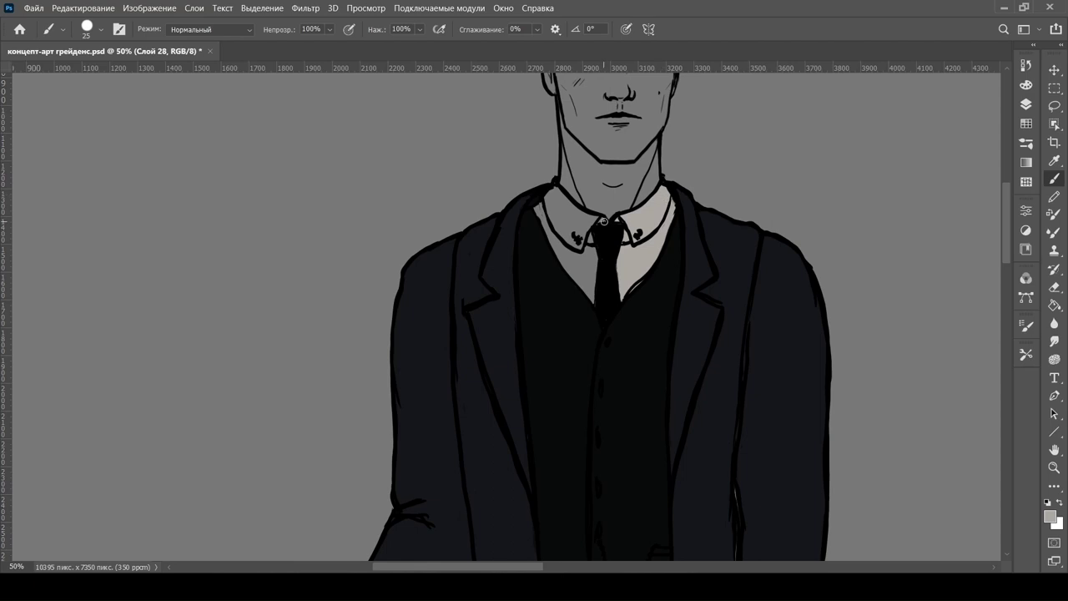
key("bracketright")
key("bracketright")
key("bracketright")
key("bracketright")
key("bracketright")
key("bracketright")
mouse_move(557, 217)
left_mouse_down()
mouse_move(578, 249)
mouse_move(594, 219)
mouse_move(547, 203)
mouse_move(574, 212)
mouse_move(555, 192)
mouse_move(547, 215)
mouse_move(540, 209)
mouse_move(572, 271)
mouse_move(589, 256)
mouse_move(594, 288)
left_mouse_up()
key("ctrl+z")
key("bracketleft")
key("bracketleft")
key("bracketleft")
key("bracketleft")
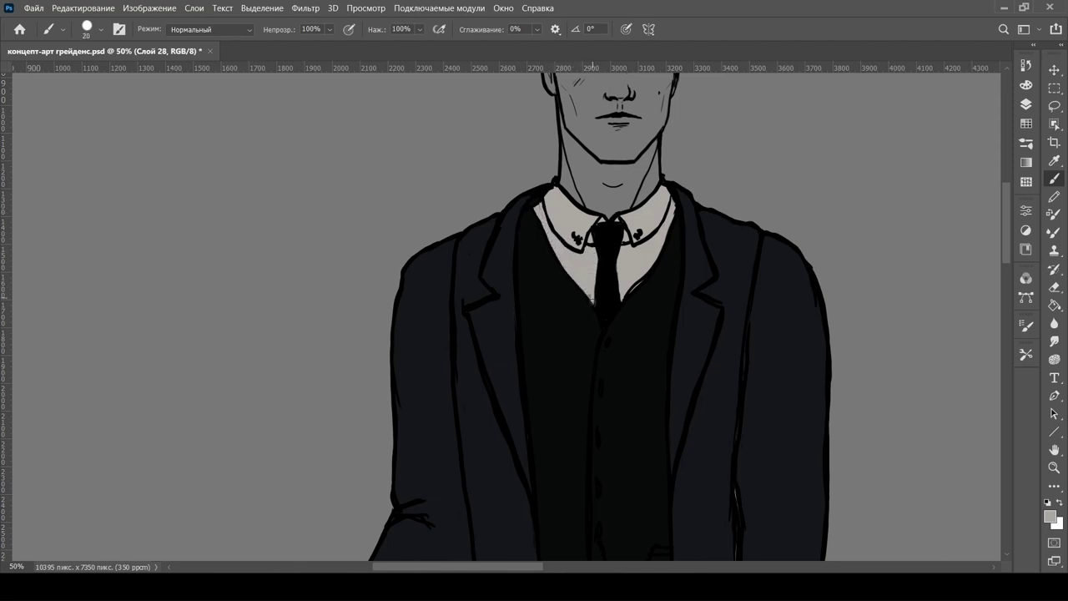
left_click(583, 299, "alt")
left_click(613, 302, "ctrl")
- Tidy the collar's line art with a size 15 eraser, touch up the collar fill in shirt grey, and save the file
key("e")
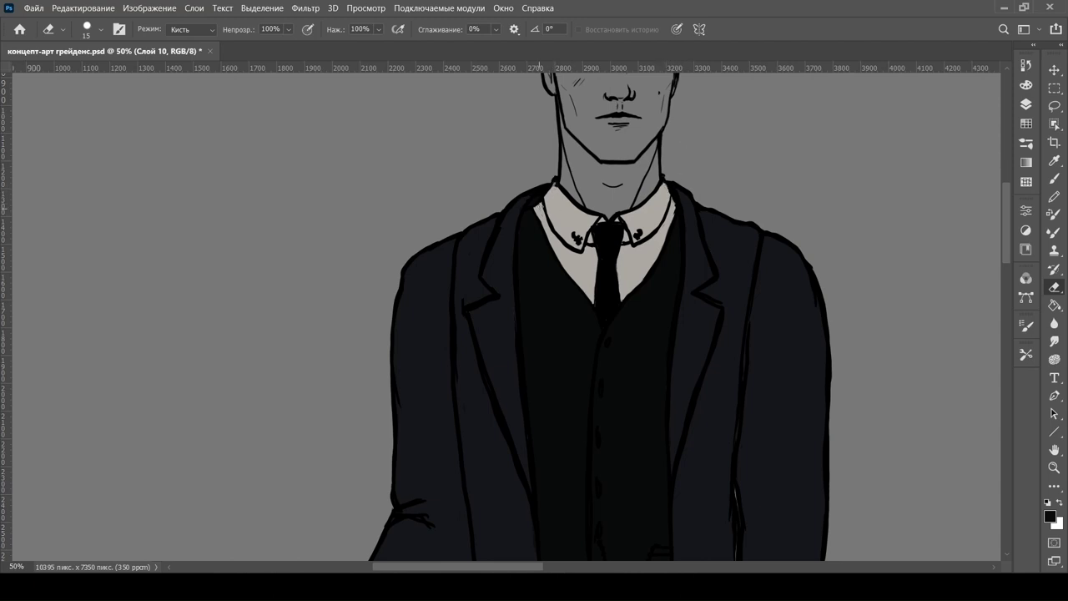
right_click(575, 227, "ctrl+alt")
key("b")
left_click(555, 188, "alt")
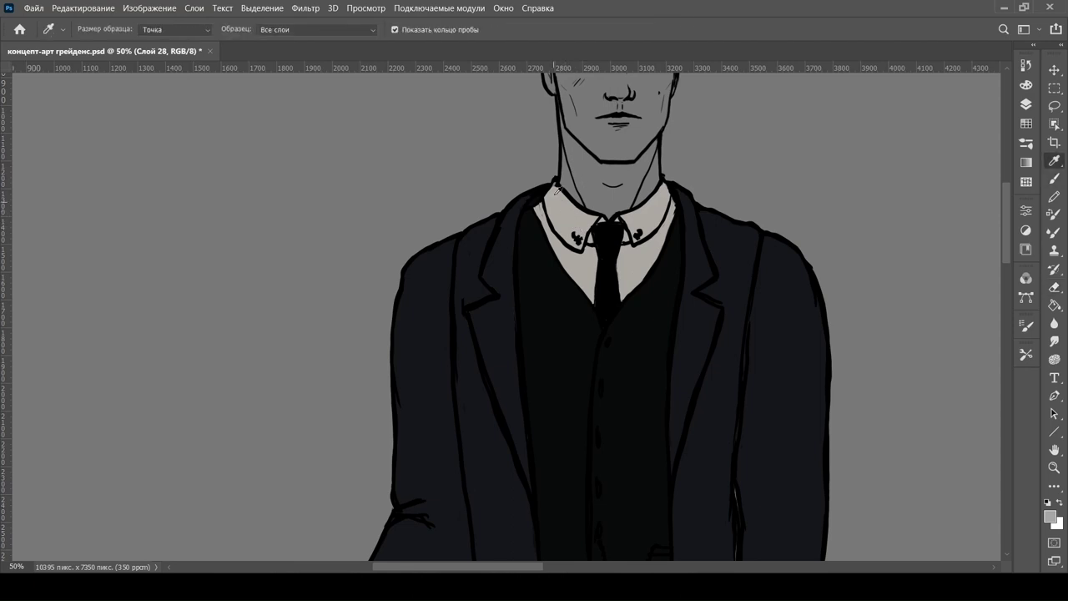
key("ctrl+minus")
key("ctrl+minus")
key("ctrl+minus")
key("ctrl+minus")
key("ctrl+minus")
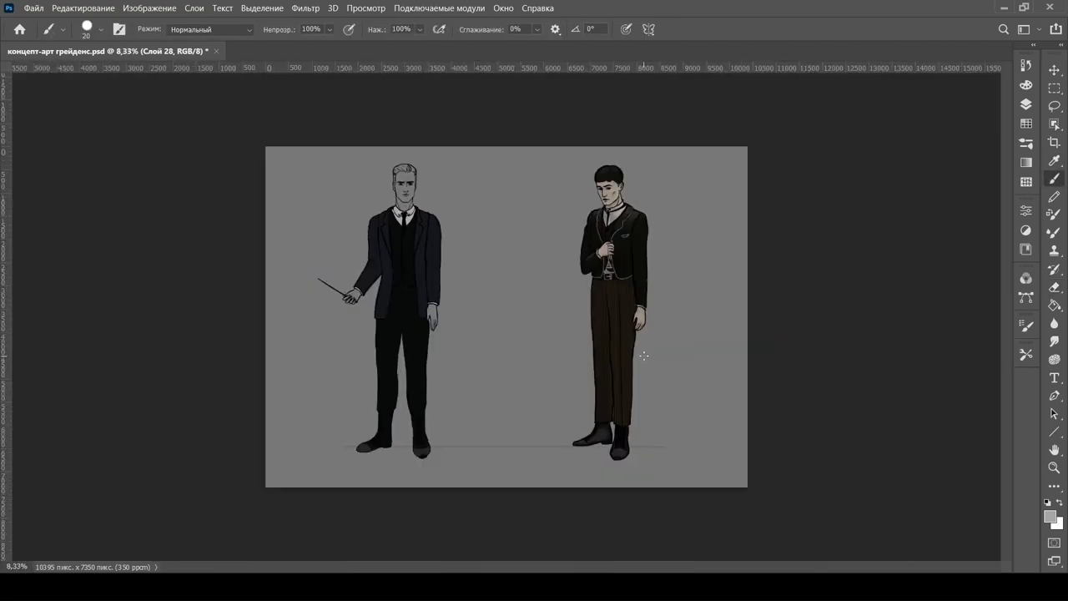
key("ctrl+plus")
key("ctrl+plus")
key("ctrl+minus")
key("ctrl+s")
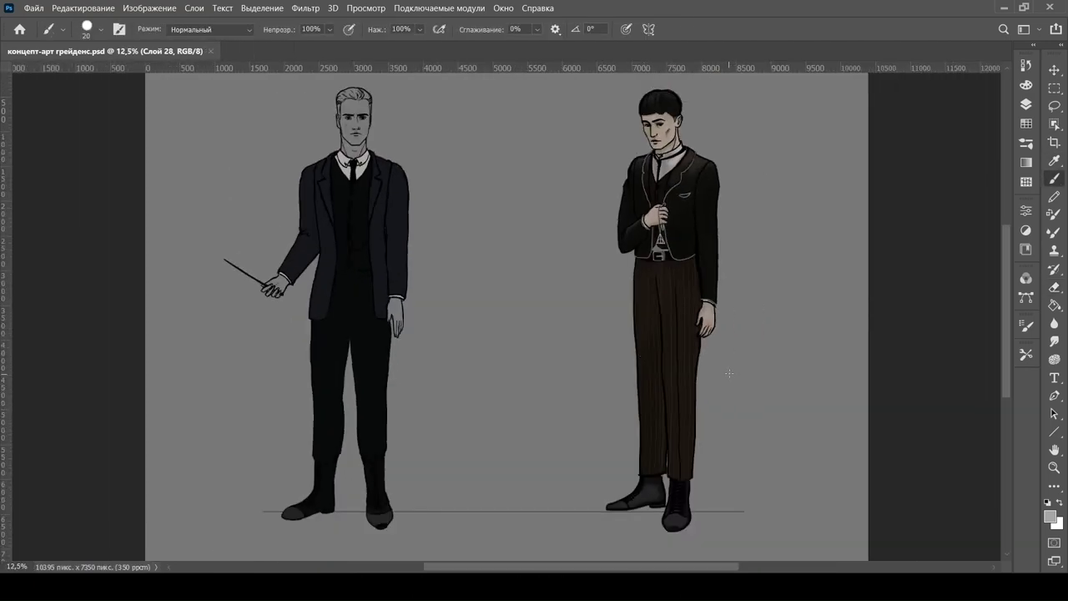
- Sample the skin tone from the dark-haired figure's cheek and fill the wand-holding figure's neck and face with a larger brush
scroll(738, 332, "up", 3)
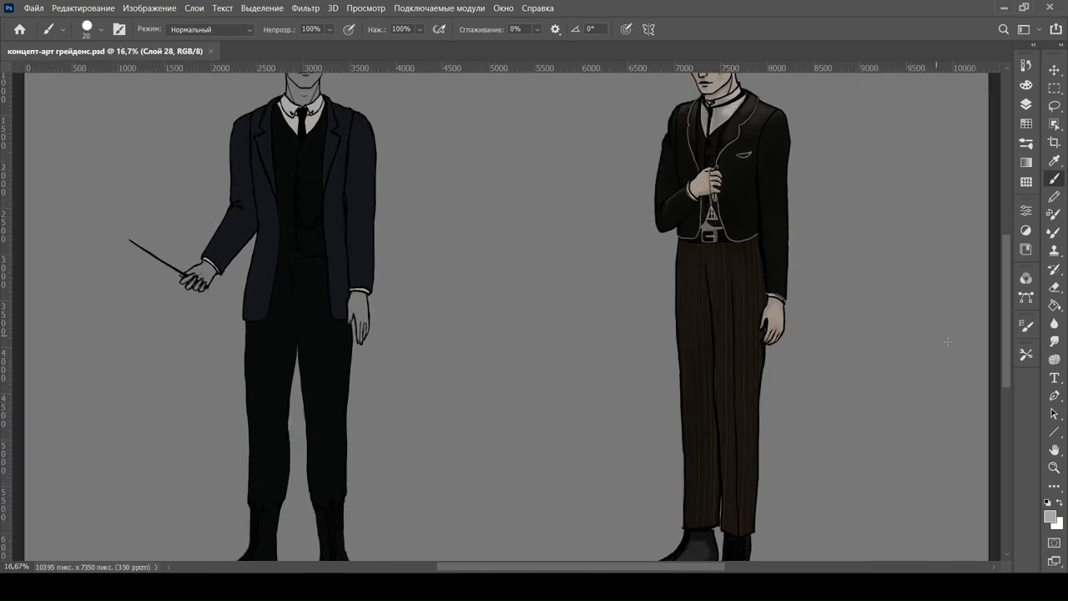
key("ctrl+plus")
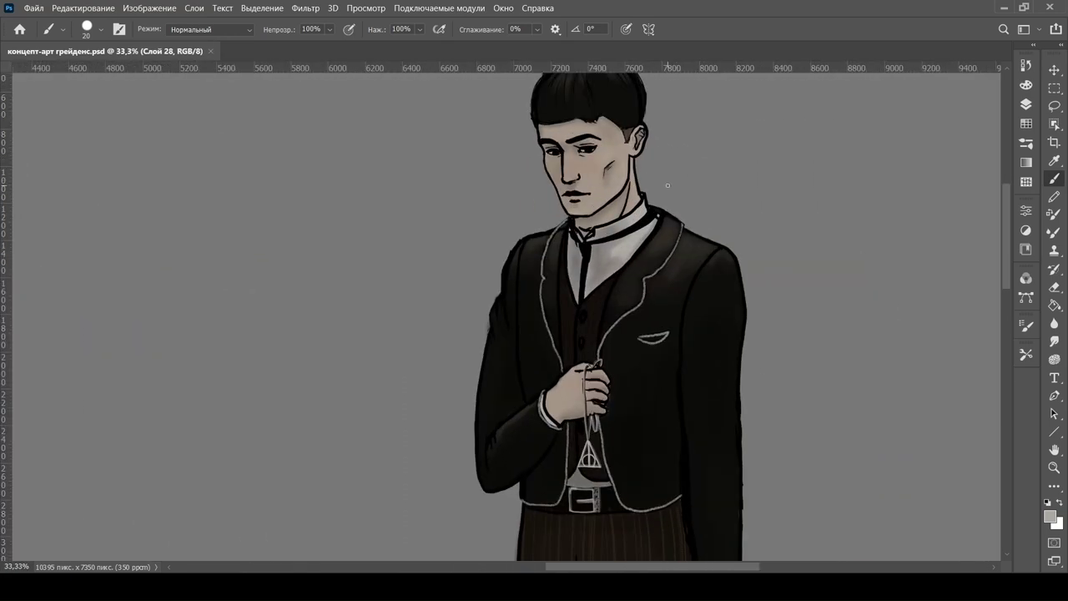
key("i")
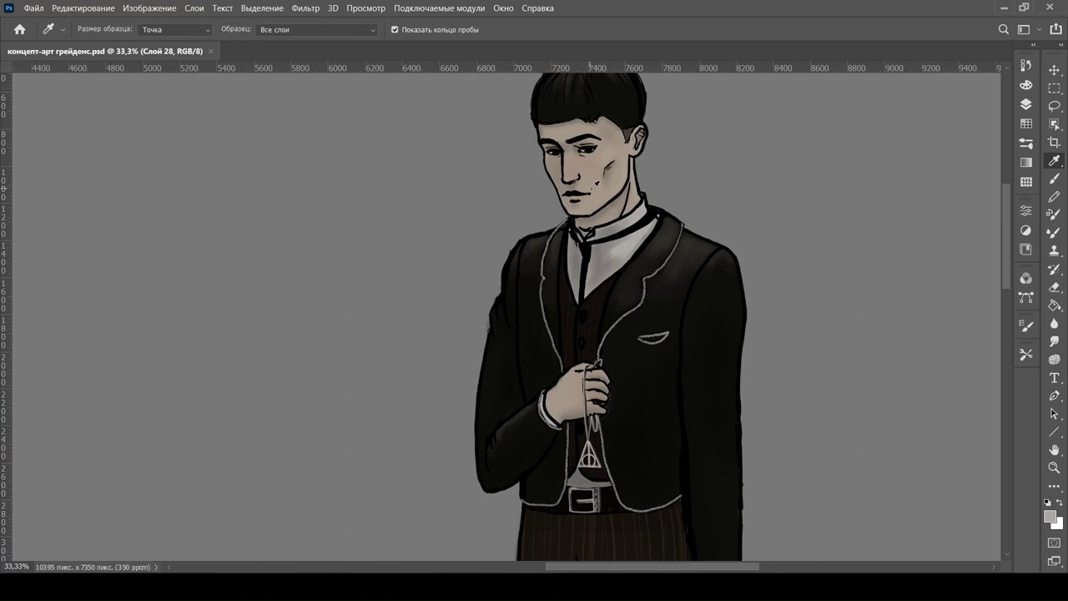
left_click(593, 184)
key("b")
scroll(541, 436, "left", 8)
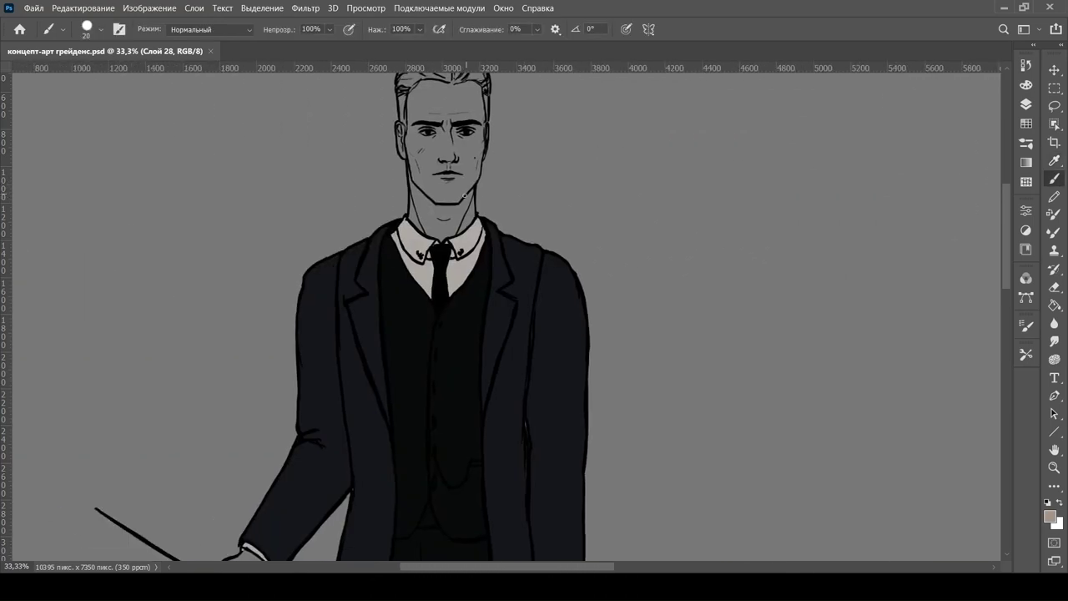
key("bracketright")
key("bracketright")
key("bracketright")
key("bracketright")
key("bracketright")
mouse_move(468, 201)
left_mouse_down()
mouse_move(472, 214)
mouse_move(442, 239)
left_mouse_up()
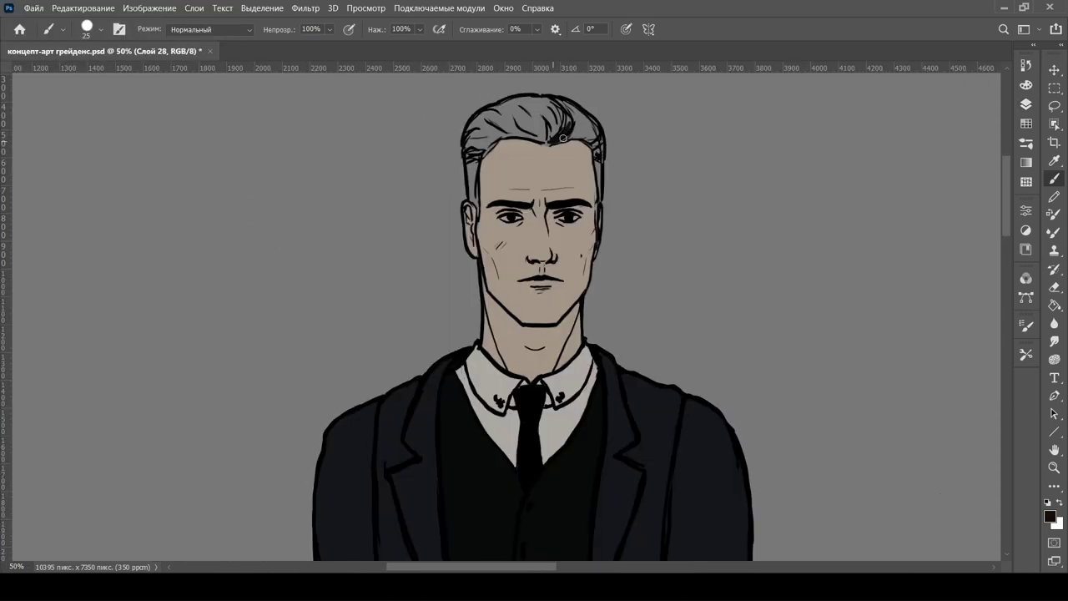
- Fill the wand-holding figure's swept-back hair with near-black using a size 25 brush
mouse_move(561, 139)
left_mouse_down()
mouse_move(566, 119)
mouse_move(557, 125)
mouse_move(544, 107)
mouse_move(570, 134)
mouse_move(584, 137)
mouse_move(581, 117)
mouse_move(593, 123)
mouse_move(588, 141)
mouse_move(602, 161)
mouse_move(582, 115)
left_mouse_up()
scroll(657, 275, "up", 3)
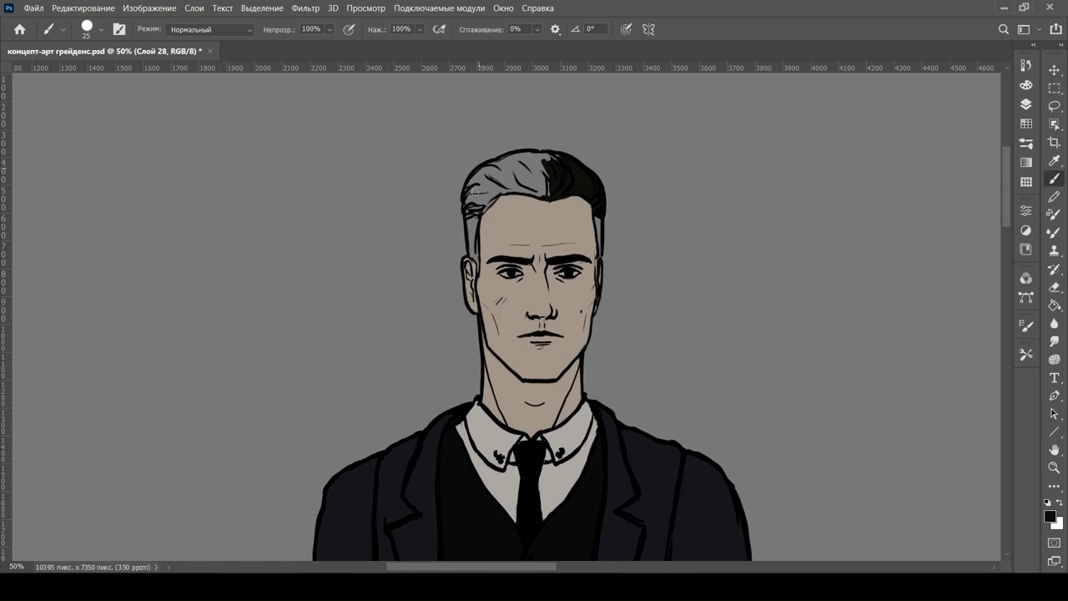
mouse_move(476, 210)
left_mouse_down()
mouse_move(480, 200)
mouse_move(465, 208)
mouse_move(474, 175)
mouse_move(508, 157)
mouse_move(552, 158)
mouse_move(482, 179)
mouse_move(487, 194)
mouse_move(532, 193)
mouse_move(542, 166)
mouse_move(511, 177)
mouse_move(514, 190)
left_mouse_up()
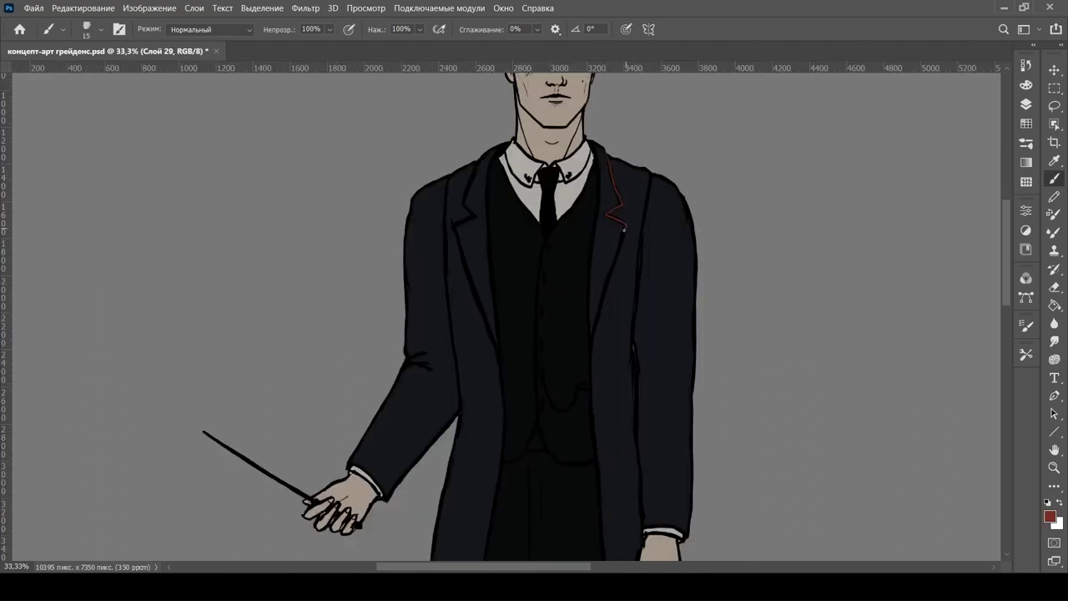
- Draw dark red piping from the notched lapel down the jacket's front edge beside the lowered arm with a size 15 textured brush
left_click_drag(595, 322, 594, 451)
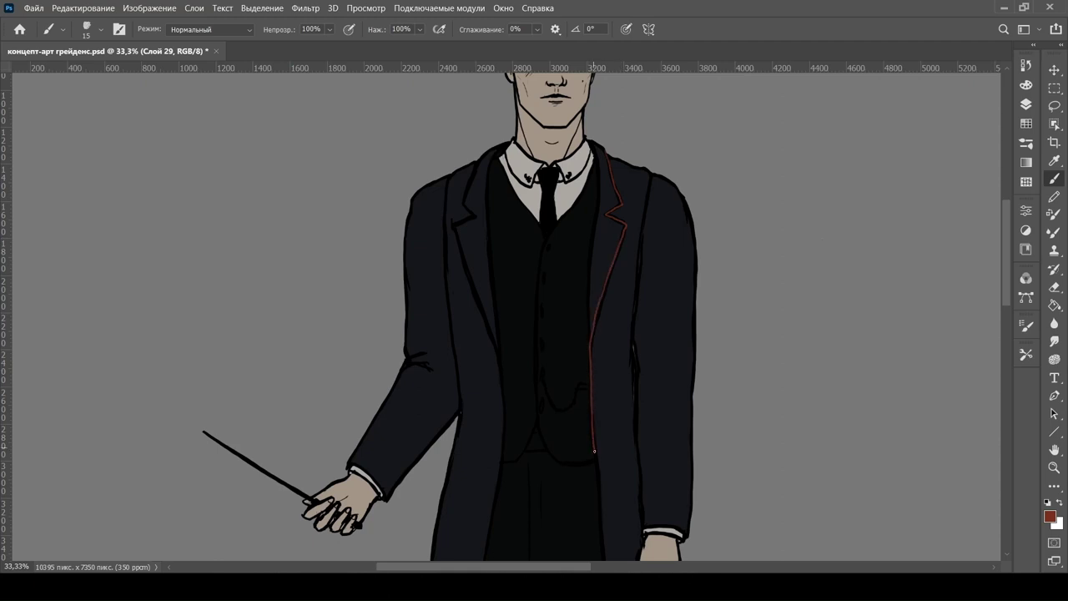
scroll(903, 407, "down", 5)
key("ctrl+plus")
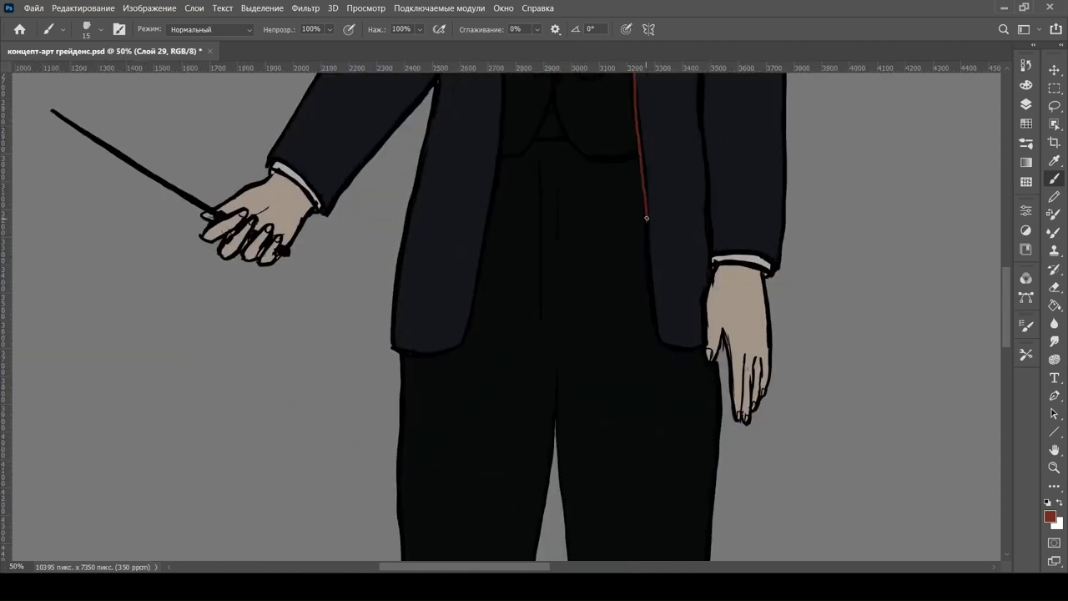
left_click_drag(644, 216, 654, 320)
key("ctrl+minus")
key("ctrl+minus")
key("ctrl+minus")
key("ctrl+minus")
key("ctrl+minus")
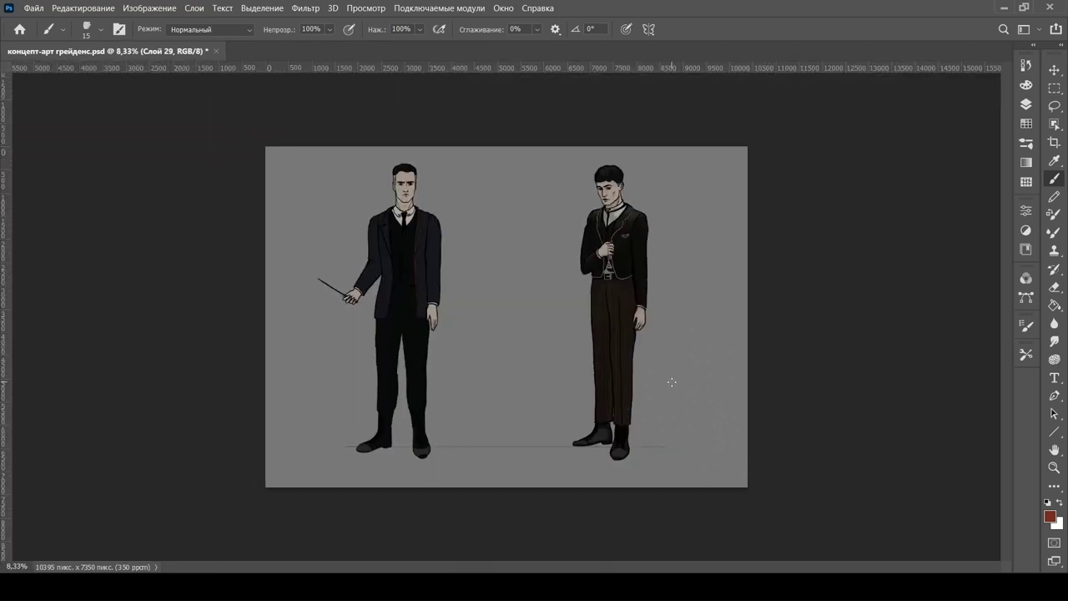
- Draw matching dark red piping along the lapel and front edge on the jacket's wand-arm side, down to the hem
key("ctrl+plus")
key("ctrl+plus")
left_click_drag(645, 568, 566, 568)
key("ctrl+plus")
key("ctrl+plus")
left_click_drag(1005, 348, 1002, 306)
left_click_drag(544, 568, 537, 569)
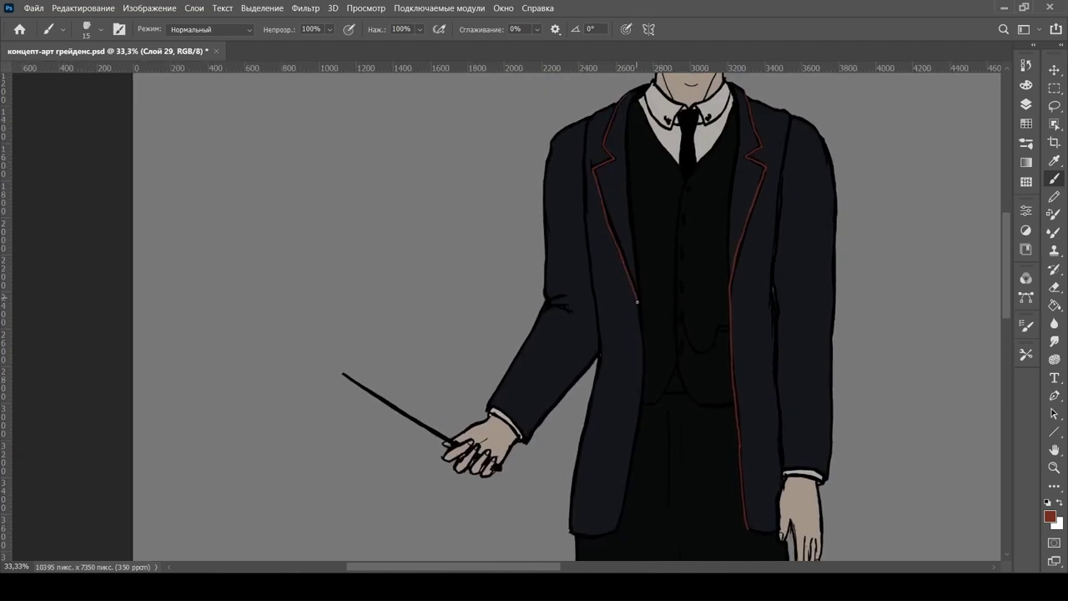
left_click_drag(644, 352, 641, 410)
left_click_drag(632, 462, 620, 525)
key("ctrl+minus")
key("ctrl+minus")
key("ctrl+minus")
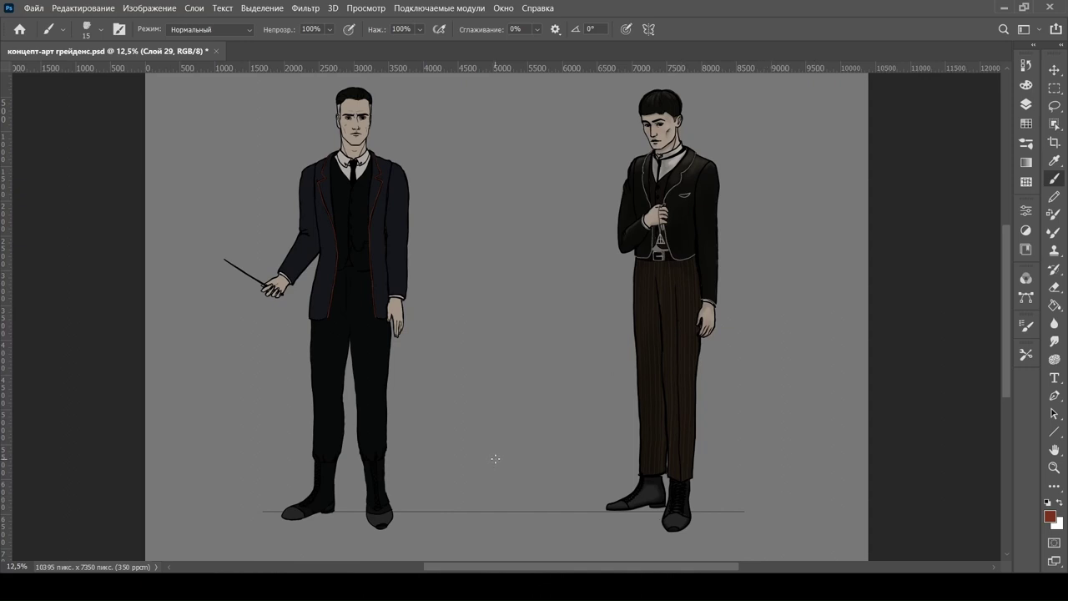
- Sample the near-black from the wand-holding figure's vest and add a new layer for the vest details
left_click(362, 203, "alt")
left_click(1027, 143)
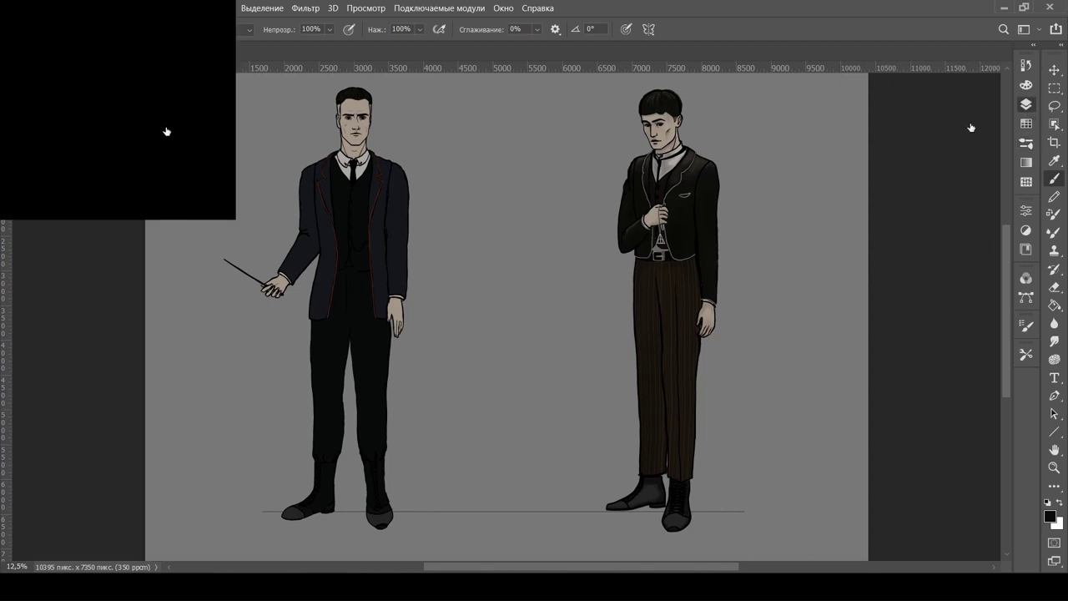
left_click(990, 66)
key("ctrl+plus")
key("ctrl+plus")
left_click_drag(624, 566, 541, 567)
left_click_drag(1005, 356, 996, 324)
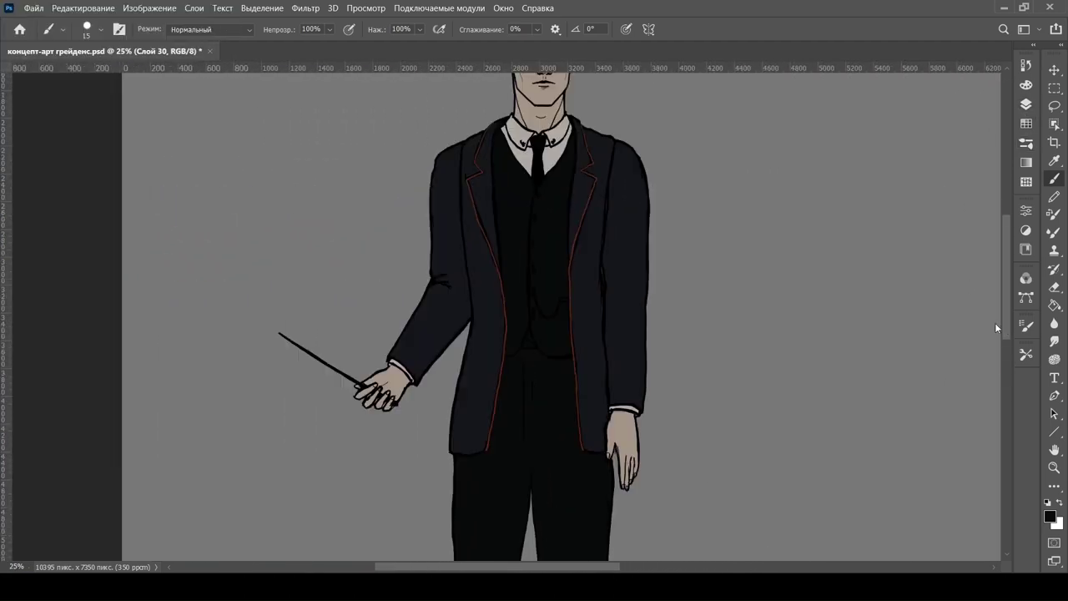
key("ctrl+plus")
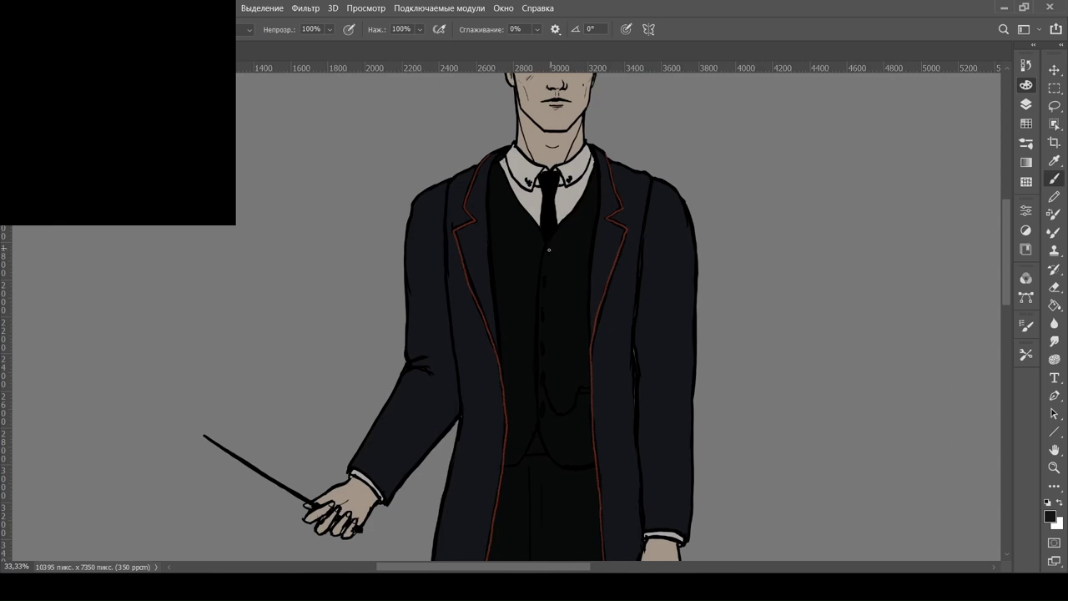
- Paint the vest's buttons and pocket edge in very dark grey with a size 15 brush
key("ctrl+minus")
key("ctrl+minus")
key("ctrl+minus")
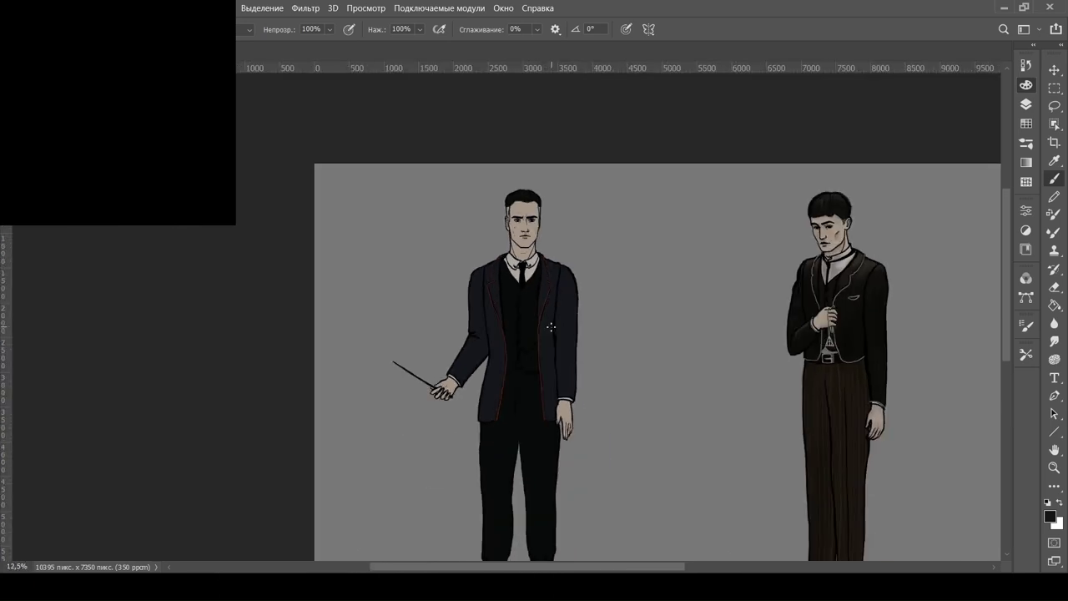
key("ctrl+plus")
key("ctrl+plus")
key("ctrl+plus")
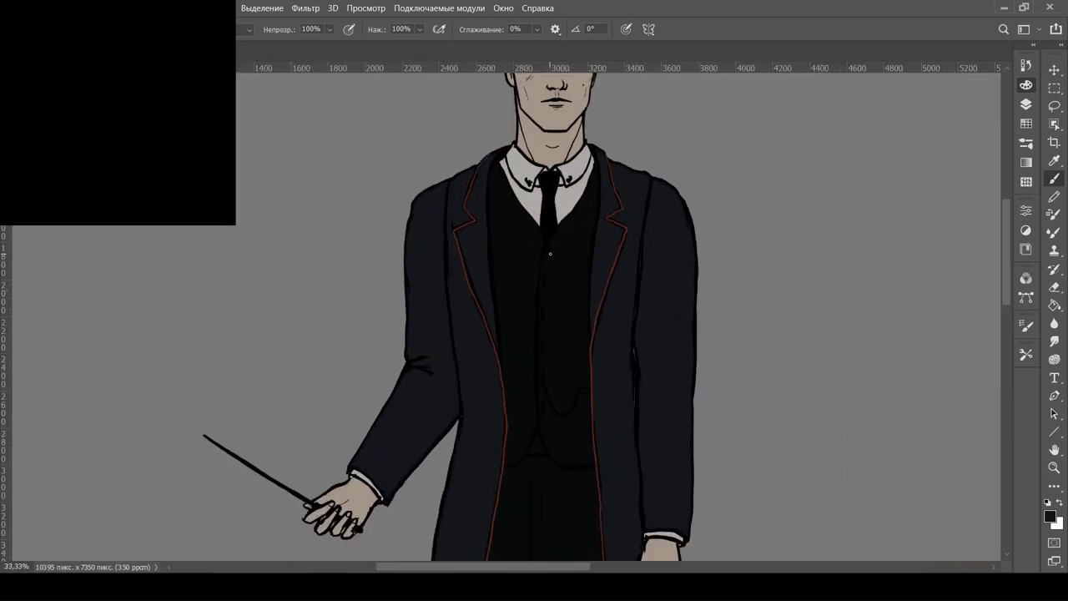
scroll(550, 254, "up", 2)
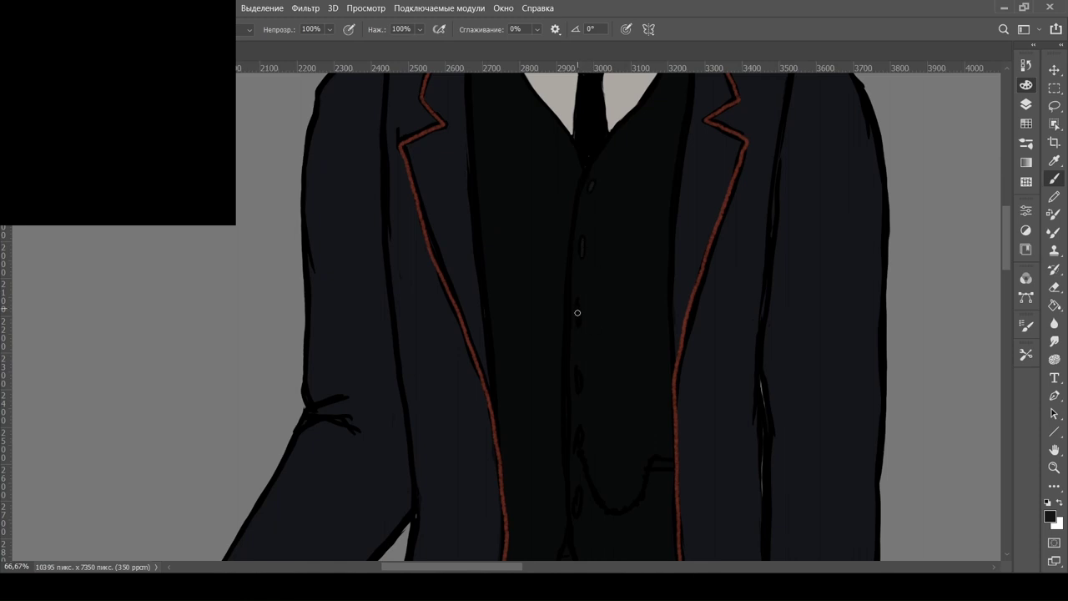
scroll(585, 235, "down", 3)
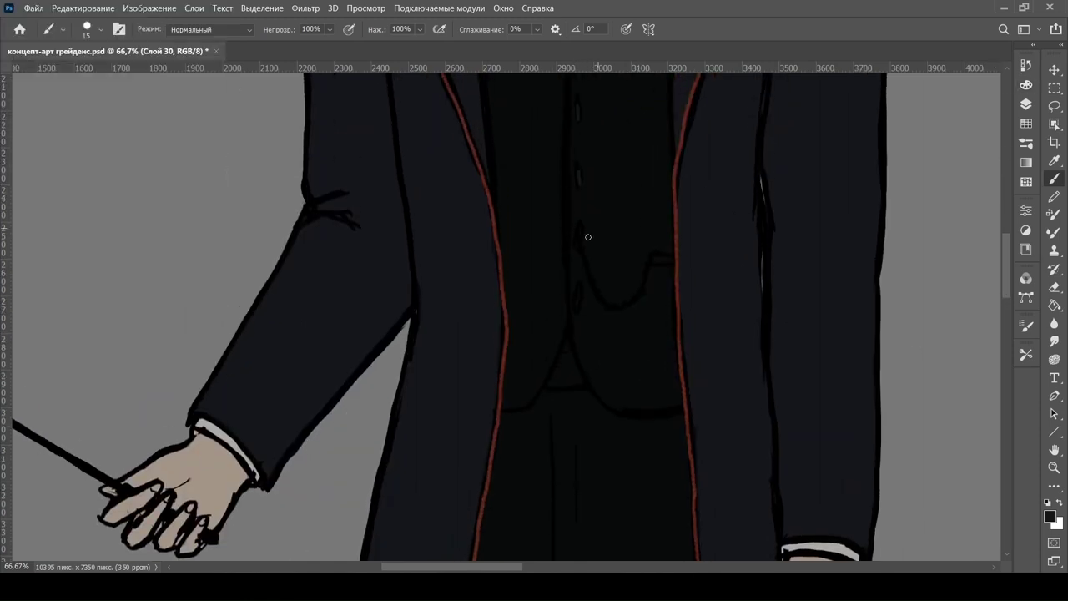
left_click_drag(657, 256, 672, 256)
key("ctrl+z")
- Draw a grey watch chain hanging from the vest's button line to the pocket with a size 20 textured brush on a new layer
left_click(1026, 147)
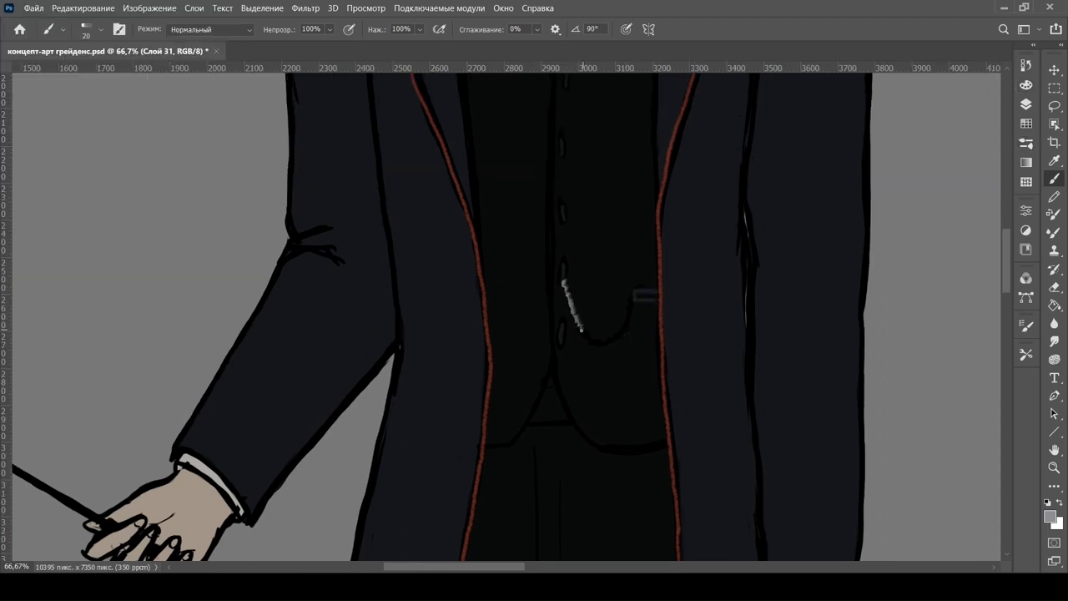
left_click_drag(587, 337, 600, 342)
key("ctrl+minus")
key("ctrl+minus")
key("ctrl+minus")
key("ctrl+minus")
key("ctrl+minus")
key("ctrl+minus")
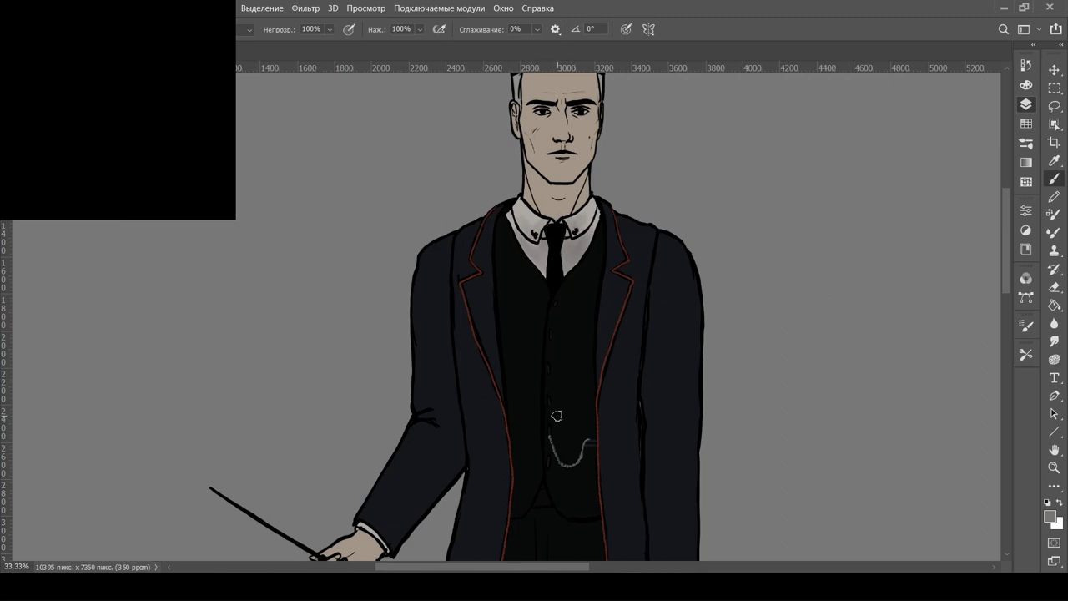
- Add lighter dark-grey shading to the jacket's lapels and lowered-arm shoulder on a new layer with a textured brush at sizes 50 to 70
left_click(641, 232, "alt")
left_click(1026, 86)
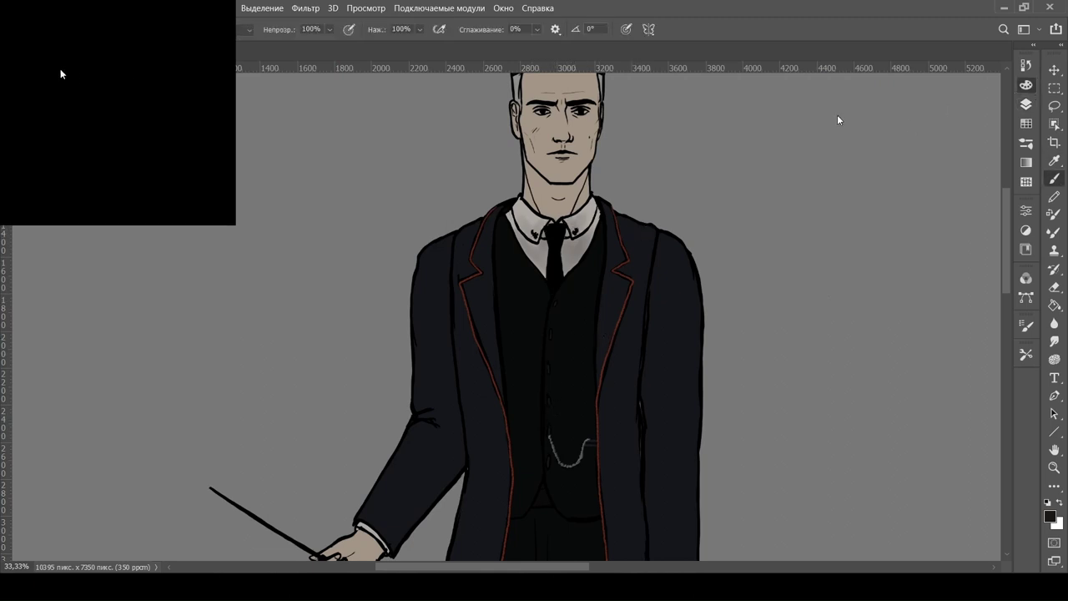
left_click(1027, 85)
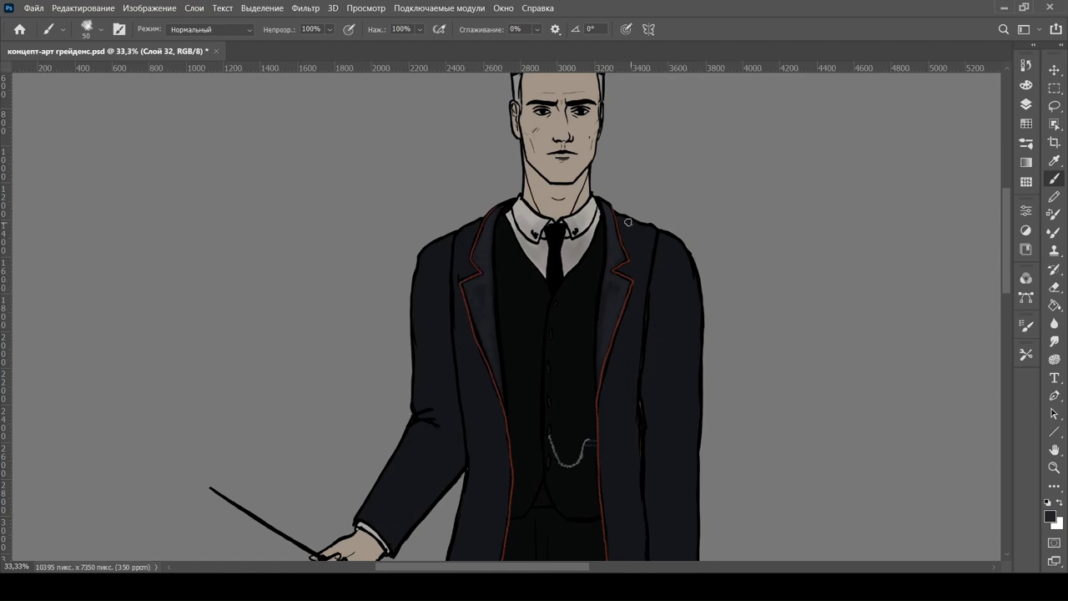
key("bracketright")
key("bracketright")
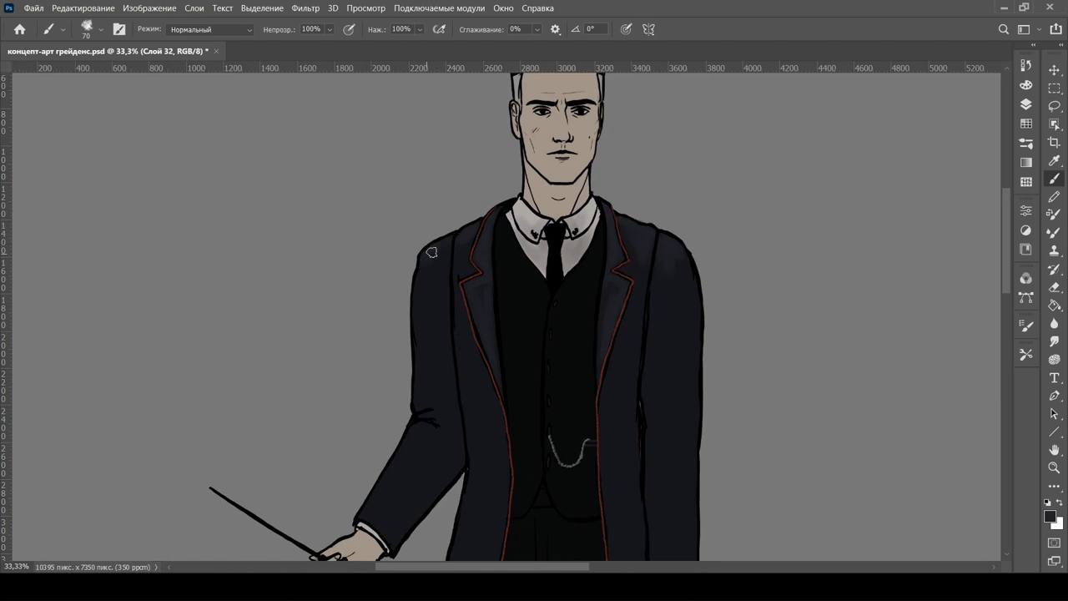
- Shade the wand-arm sleeve with the lighter tone at brush size 150 and clean its outer edge with a size 40 eraser
key("bracketright")
key("bracketright")
key("bracketright")
key("bracketright")
key("bracketright")
left_click_drag(1006, 284, 1003, 305)
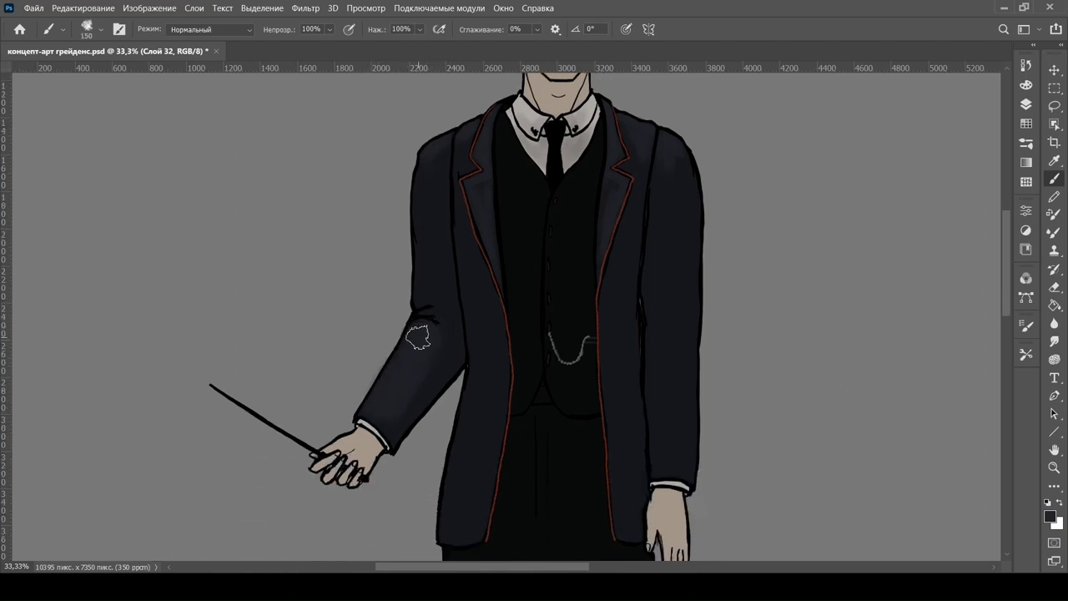
key("e")
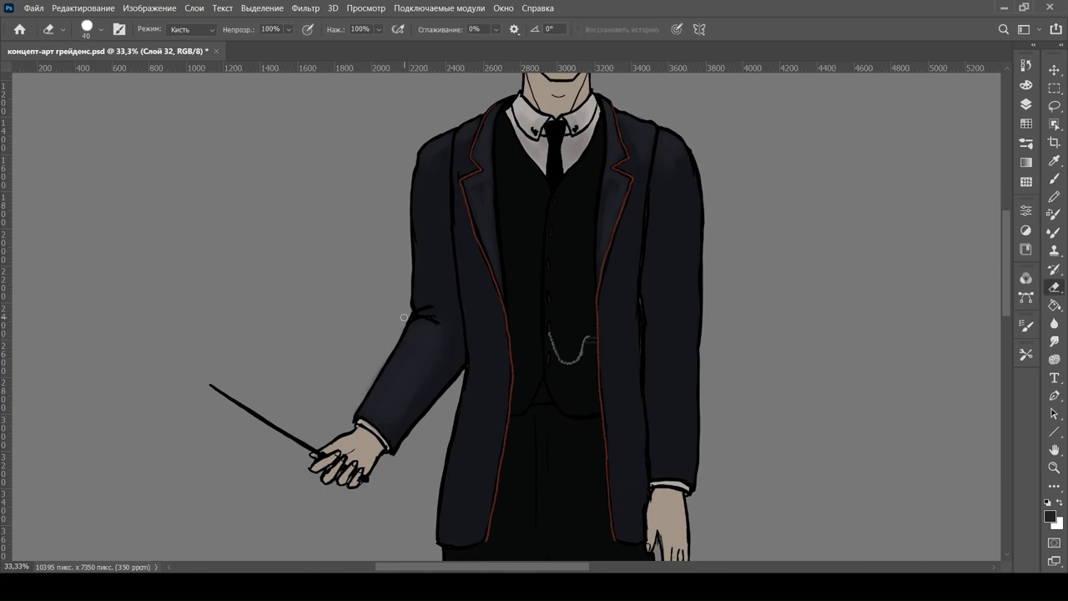
- Choose a darker tone based on the lowered sleeve and paint shadows around the lapels and jacket front with a textured brush up to size 100
key("b")
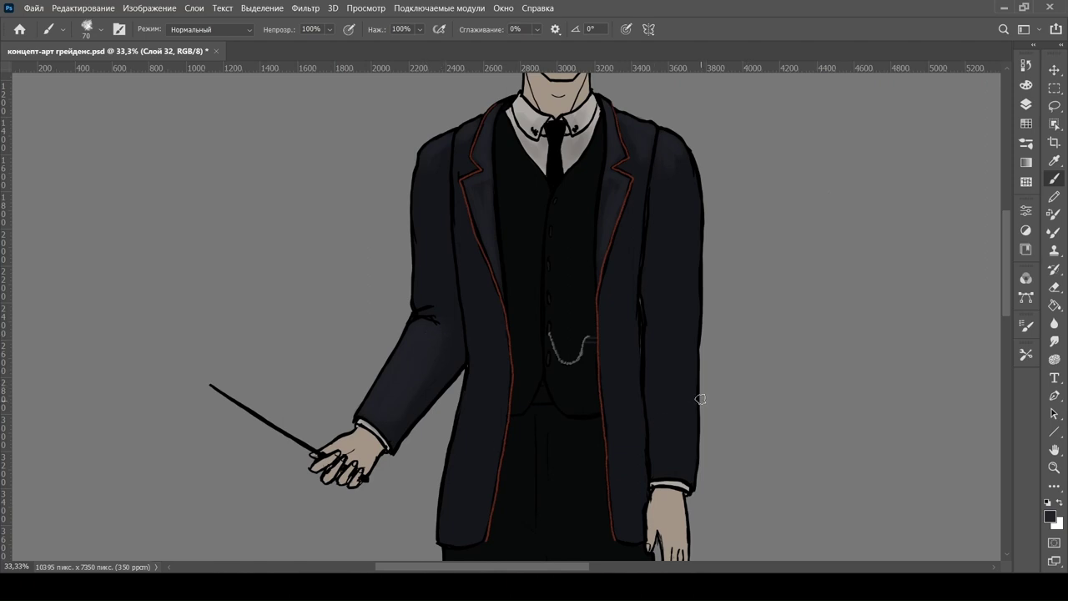
left_click(681, 388, "alt")
left_click(1027, 85)
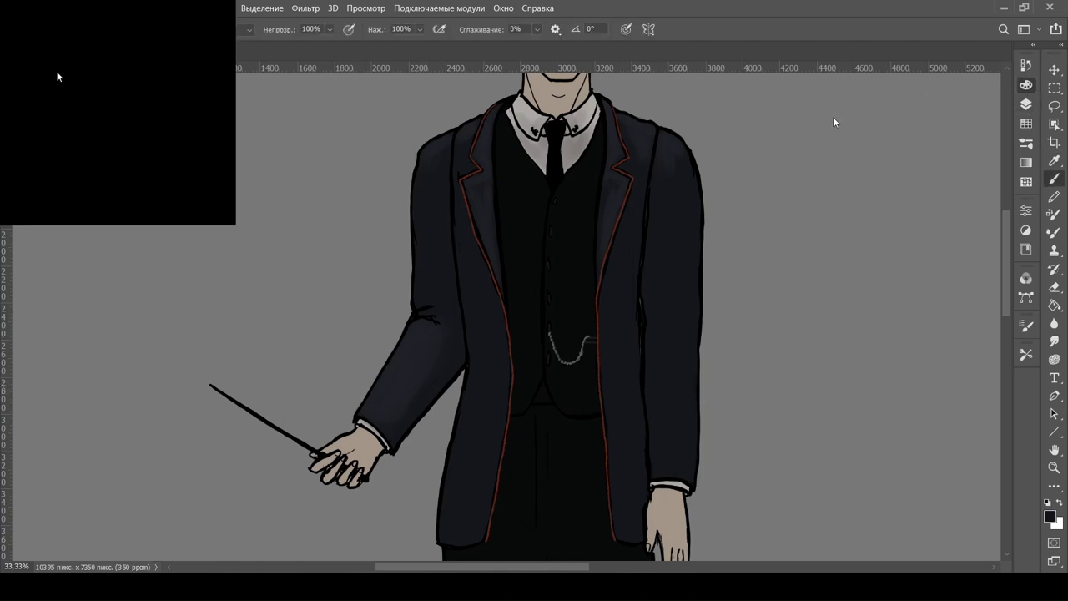
key("bracketright")
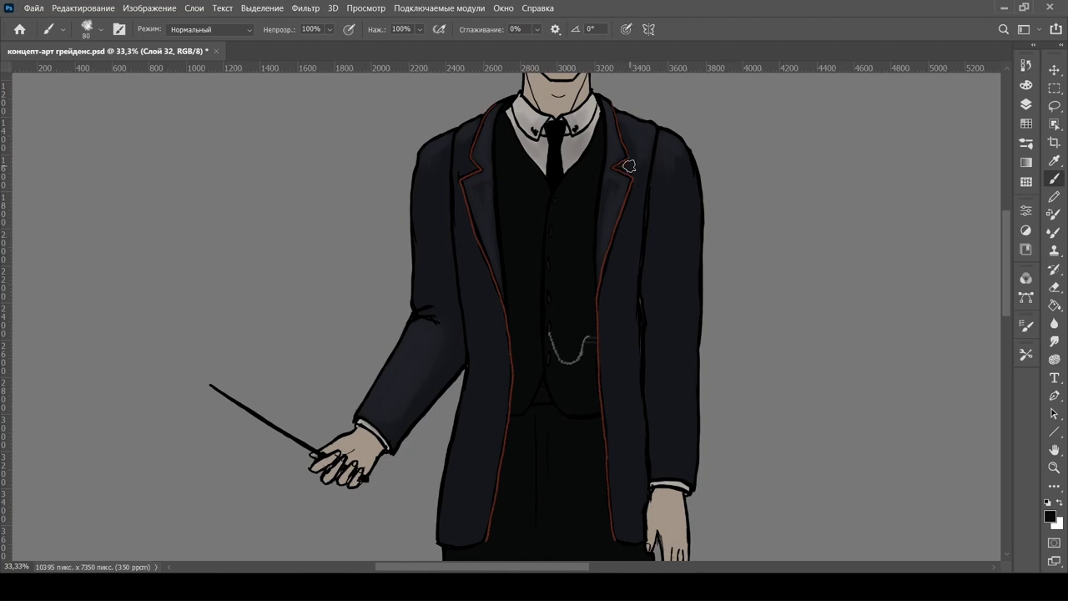
key("bracketleft")
key("bracketleft")
key("bracketleft")
key("bracketleft")
key("bracketright")
key("bracketright")
key("bracketright")
key("bracketright")
key("bracketright")
key("bracketright")
key("bracketright")
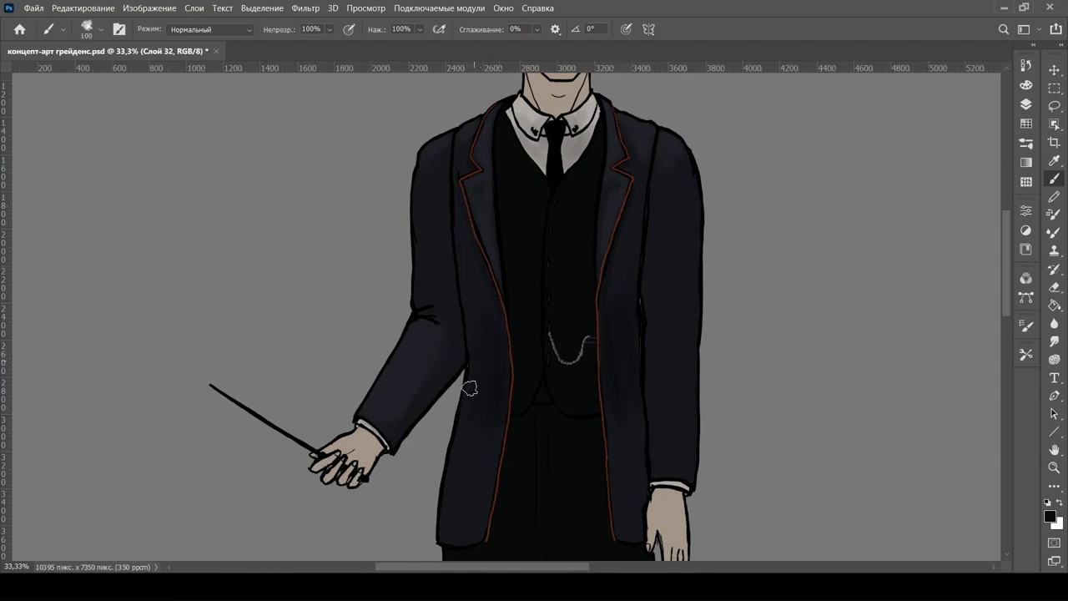
- Deepen the shadow on the jacket's side beneath the wand arm, varying the textured brush size
key("bracketleft")
key("bracketleft")
key("bracketleft")
key("bracketleft")
key("bracketright")
key("bracketright")
key("bracketright")
- Sample black from the vest area and shade the vest and its lower edge, reducing the textured brush from size 250 to 50
scroll(993, 348, "down", 5)
key("alt")
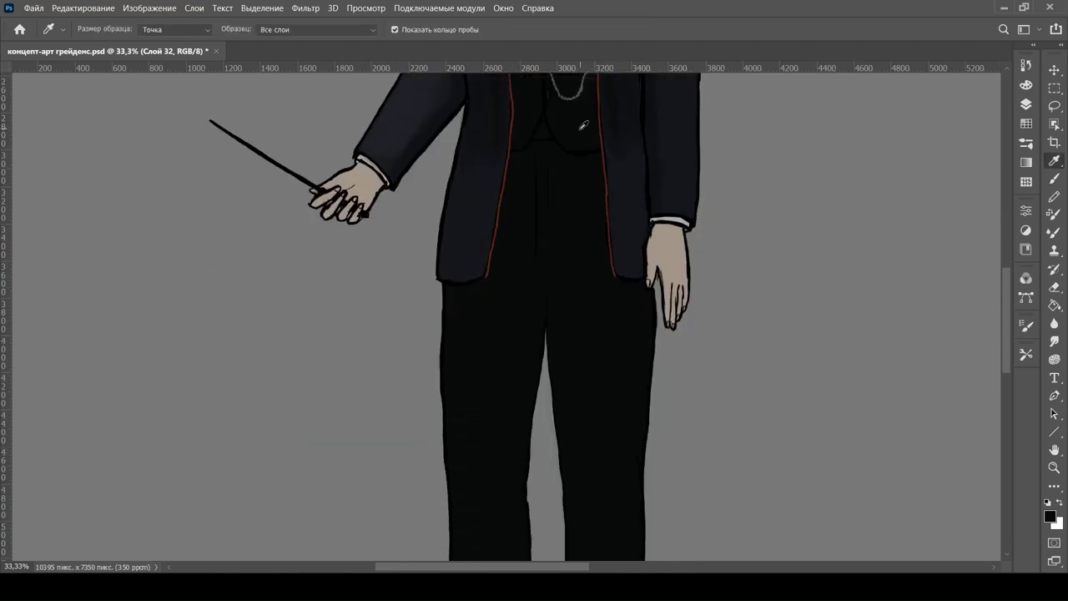
scroll(988, 310, "up", 5)
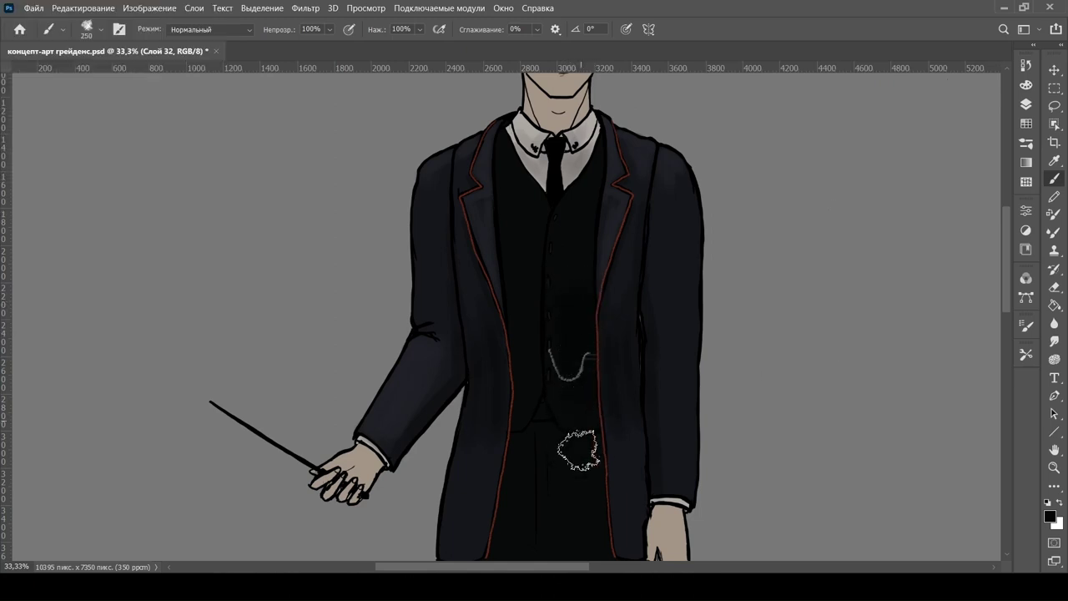
key("bracketleft")
key("bracketleft")
key("bracketleft")
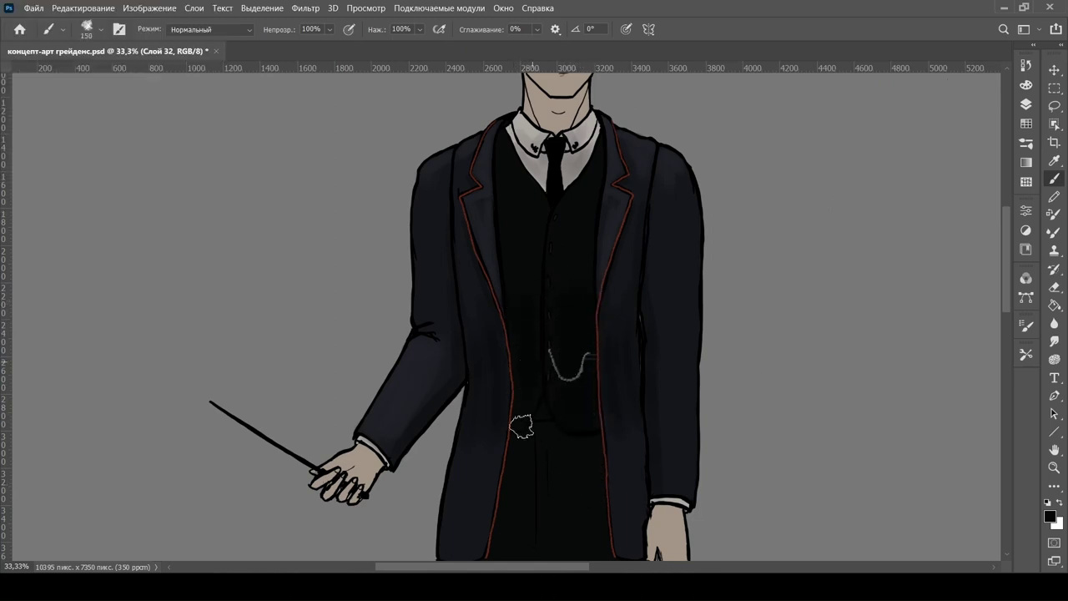
key("bracketleft")
key("bracketleft")
key("bracketleft")
key("bracketleft")
key("bracketleft")
key("bracketleft")
key("bracketleft")
- Darken the wand-holding figure's lower trouser legs down to the cuffs with a size 175 textured brush
scroll(974, 334, "down", 10)
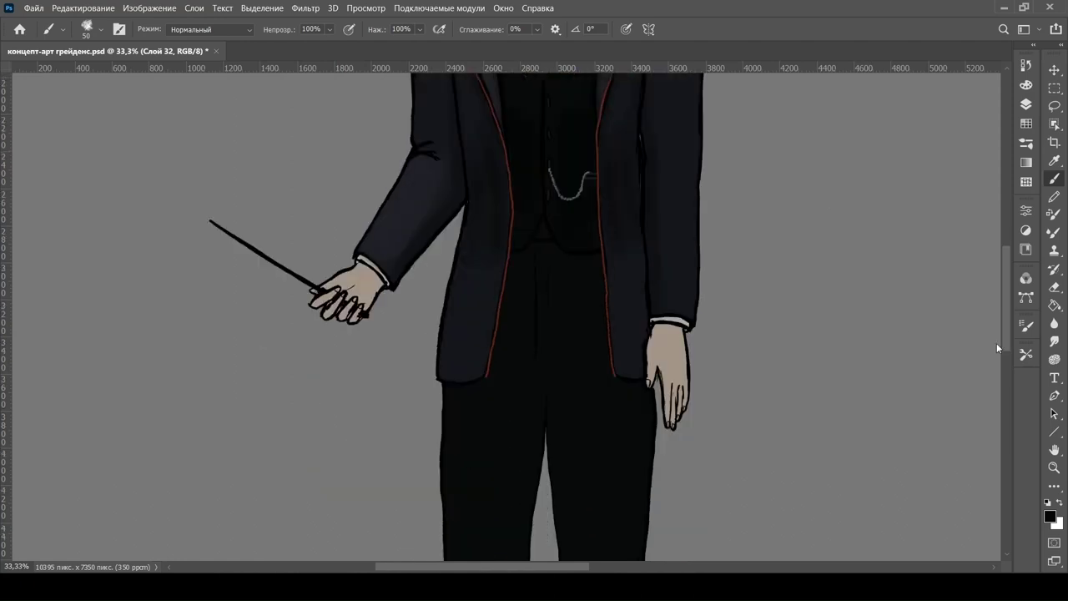
key("bracketright")
key("bracketright")
key("bracketright")
key("bracketright")
key("bracketright")
key("bracketright")
key("bracketright")
key("bracketright")
key("ctrl+minus")
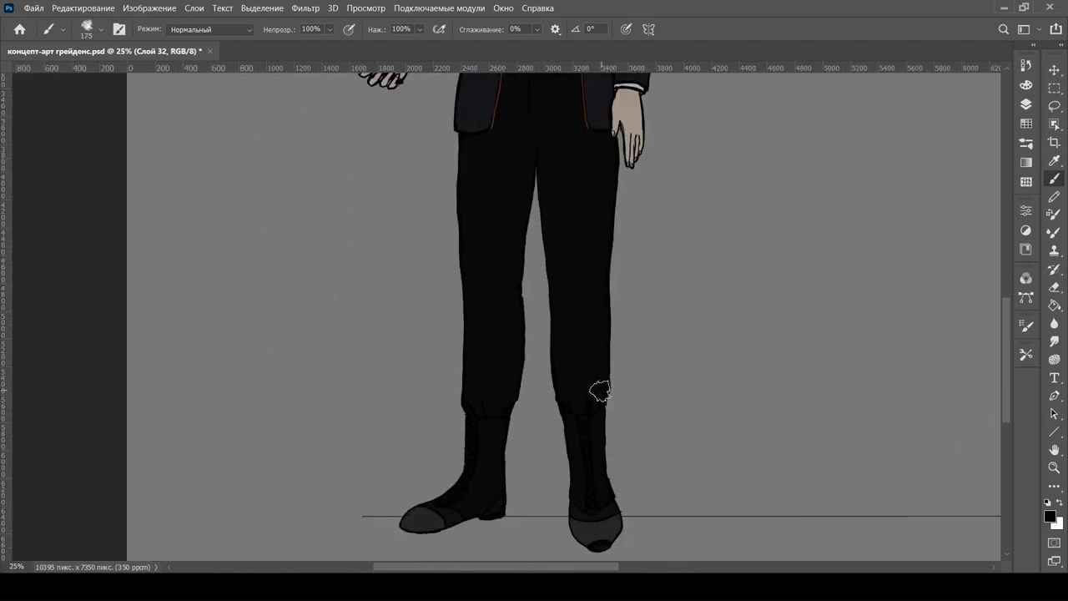
key("bracketleft")
key("bracketleft")
key("bracketleft")
- Shade the trousers below the jacket hem and along the inner leg at brush sizes 90 to 100, cleaning the edge with a size 40 eraser
scroll(601, 363, "up", 4)
key("bracketleft")
key("bracketleft")
key("bracketleft")
key("bracketleft")
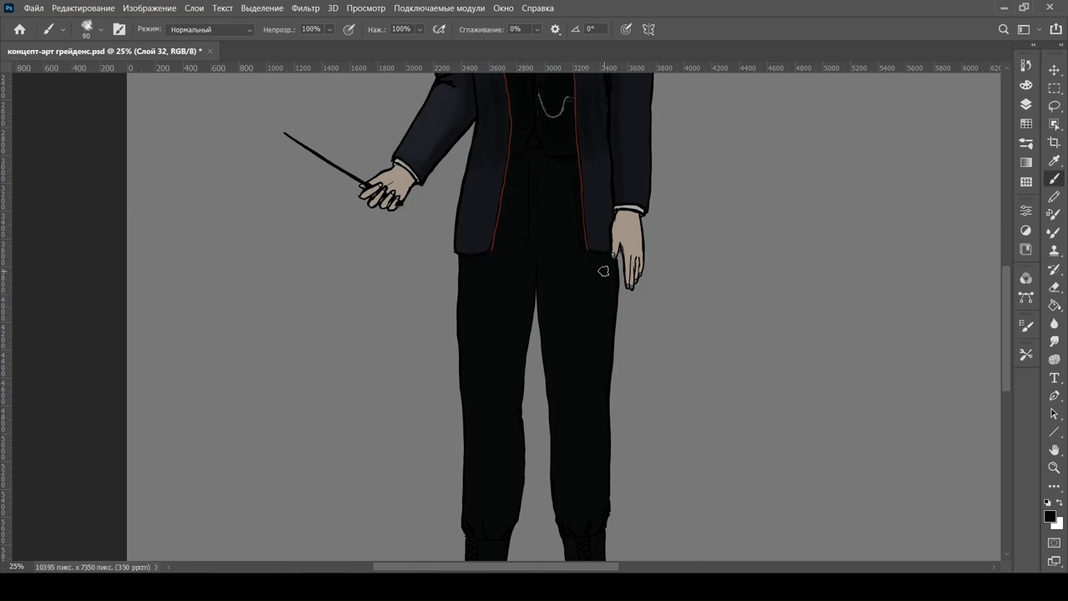
key("bracketright")
key("bracketright")
key("bracketright")
key("bracketright")
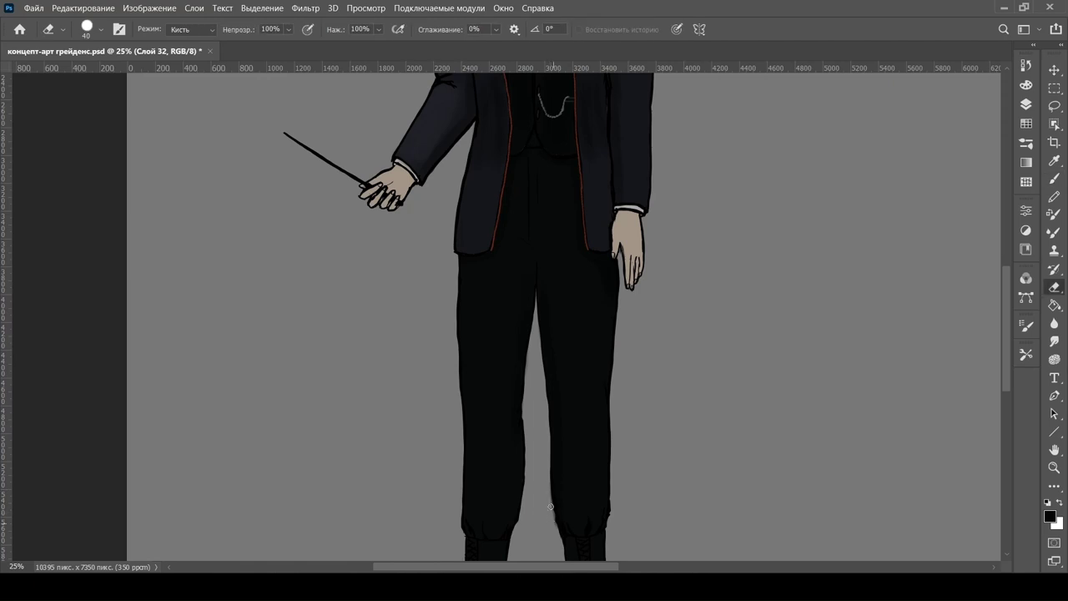
scroll(598, 293, "down", 3)
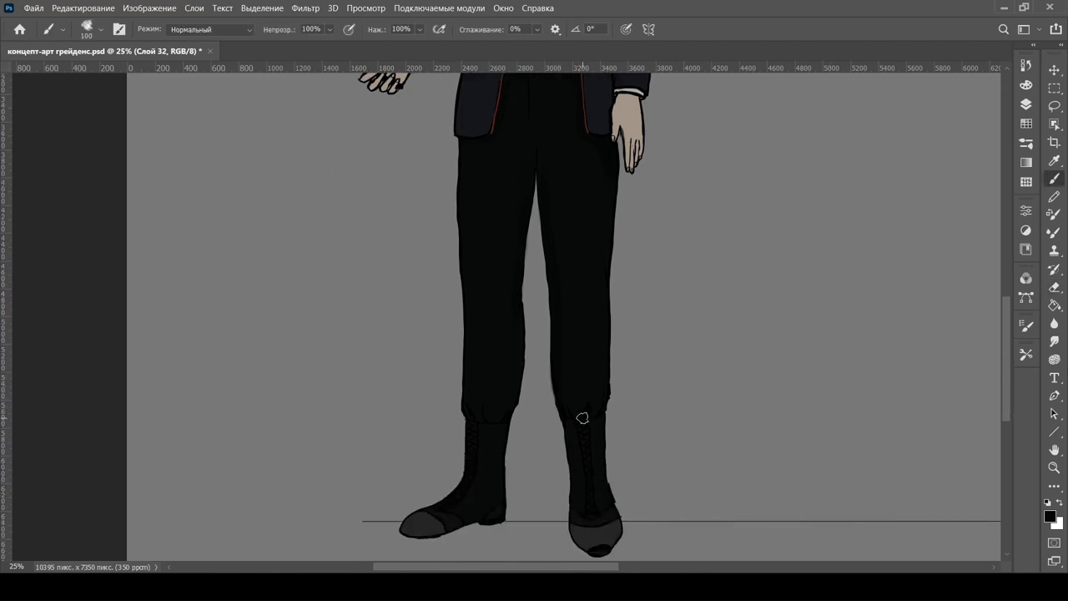
- Sample dark grey from the dark-haired figure's jacket and paint lighter strands in the wand-holding figure's hair on a new layer with a textured brush
key("ctrl+minus")
key("ctrl+minus")
key("ctrl+minus")
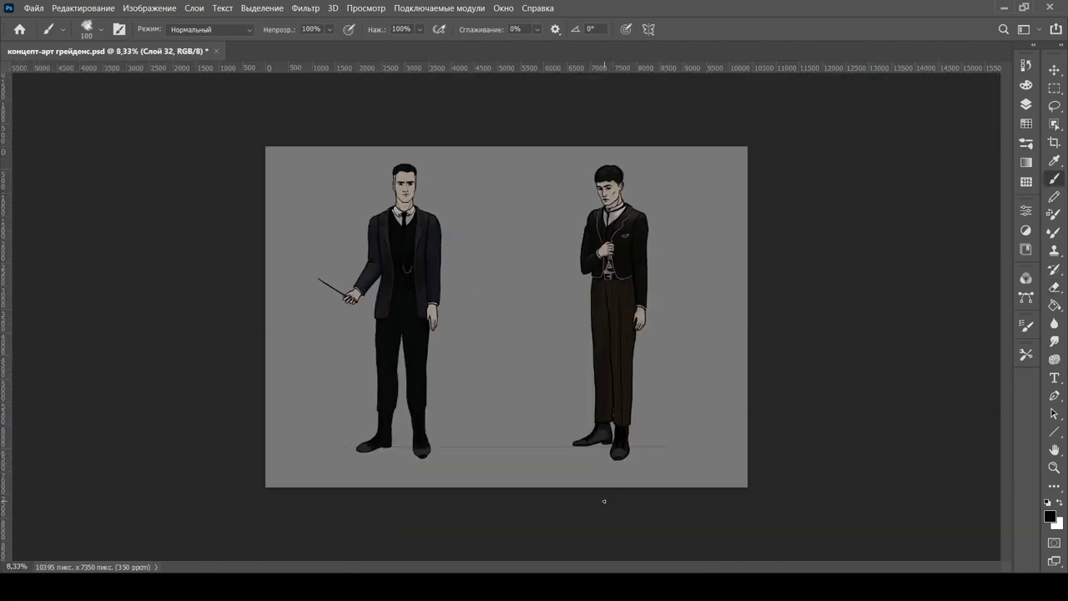
key("ctrl+plus")
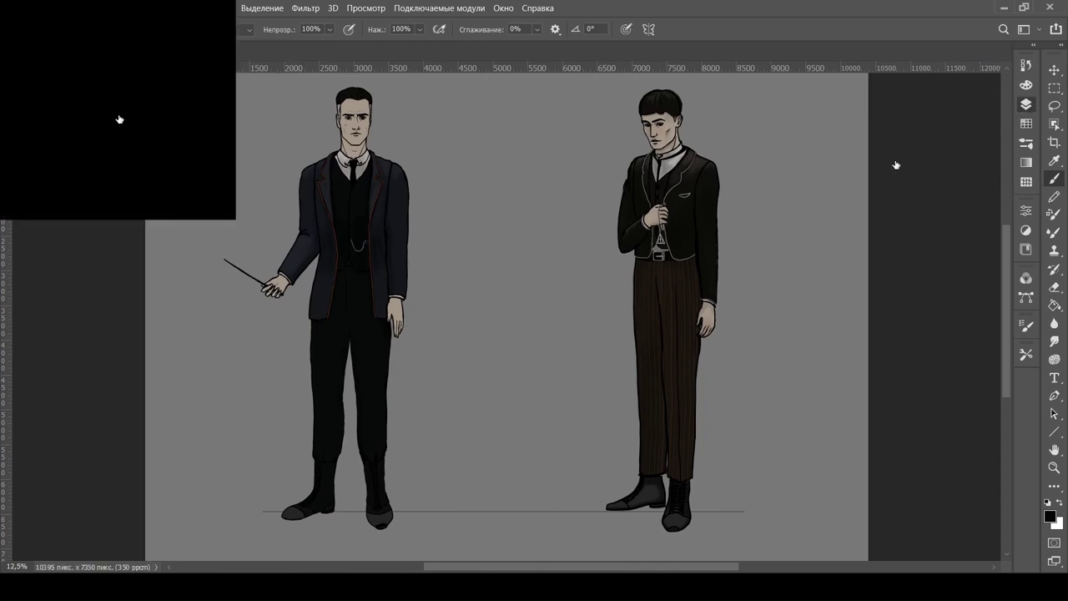
key("i")
left_click(998, 67)
key("ctrl+plus")
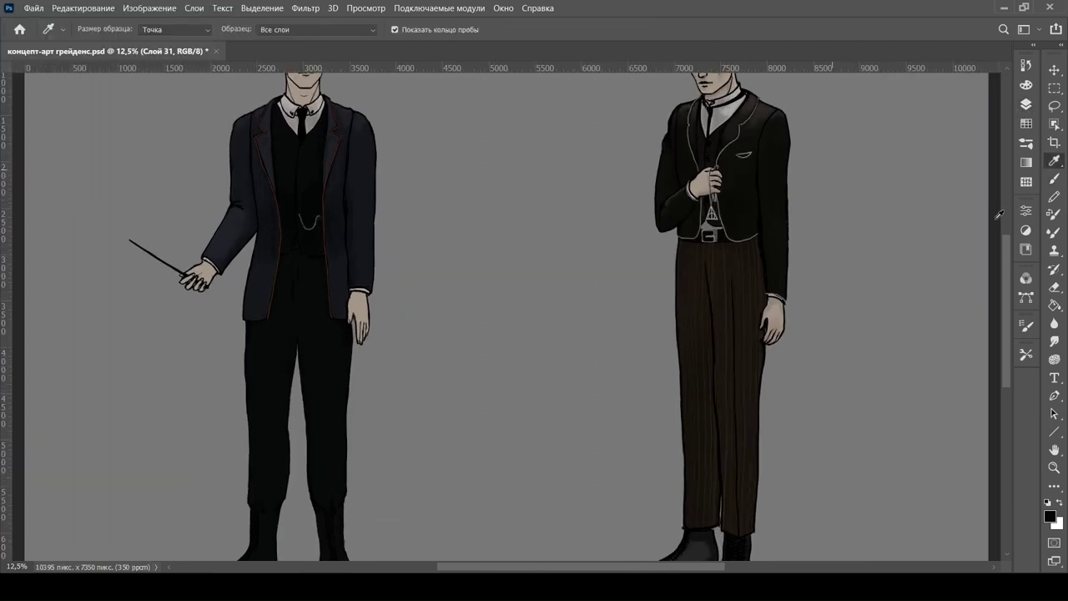
scroll(707, 164, "up", 3)
left_click(756, 248)
key("b")
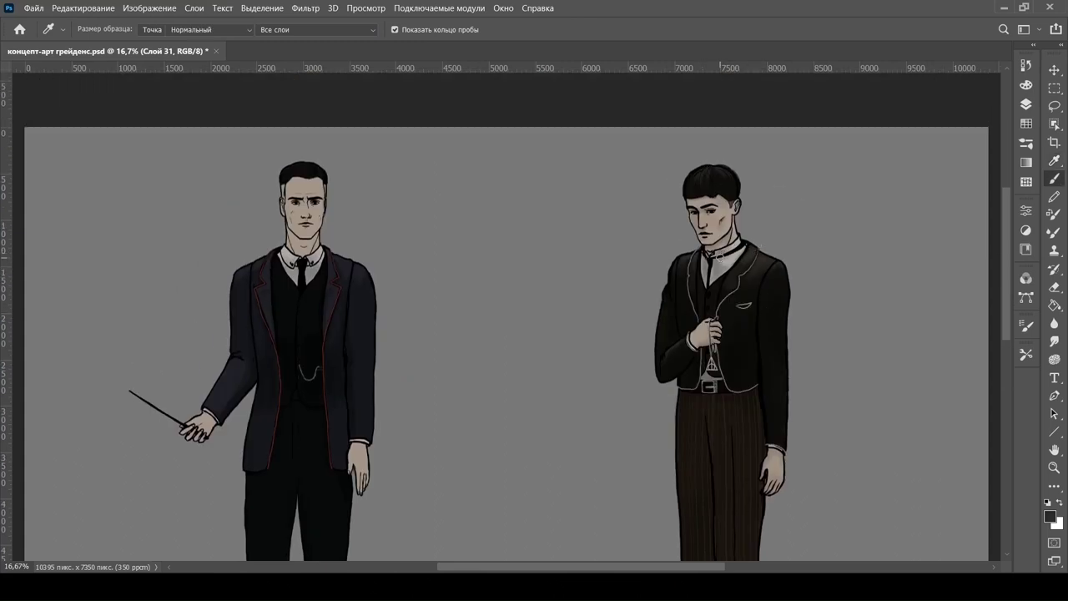
key("ctrl+plus")
left_click_drag(582, 566, 514, 567)
left_click_drag(1006, 301, 1006, 275)
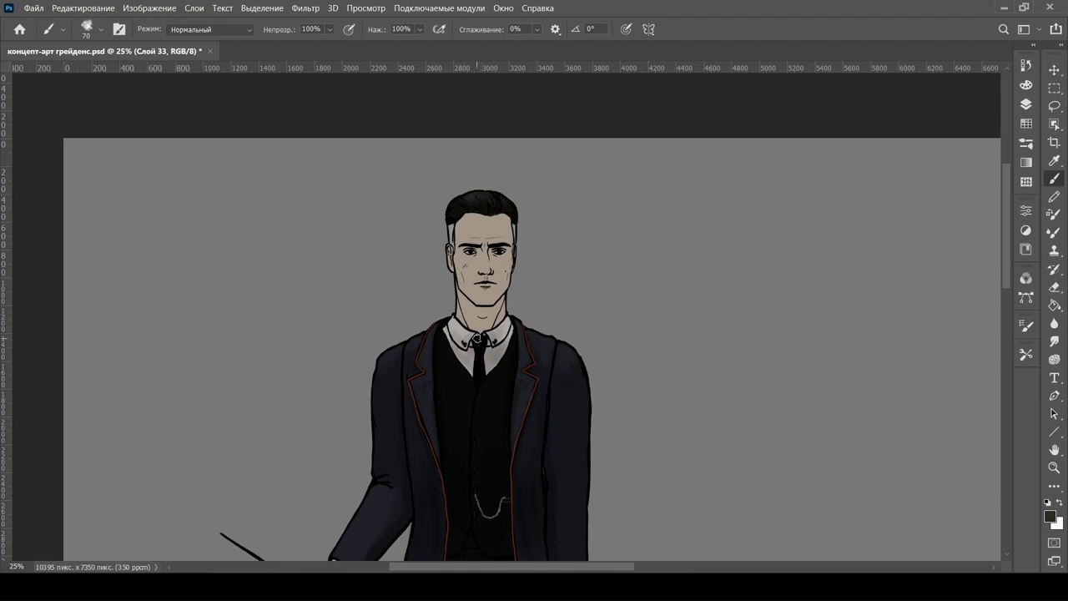
- Sample a skin tone from the dark-haired figure's cheek, adjust it to a pinkish beige and tint the wand-holding figure's face
left_click_drag(618, 571, 692, 571)
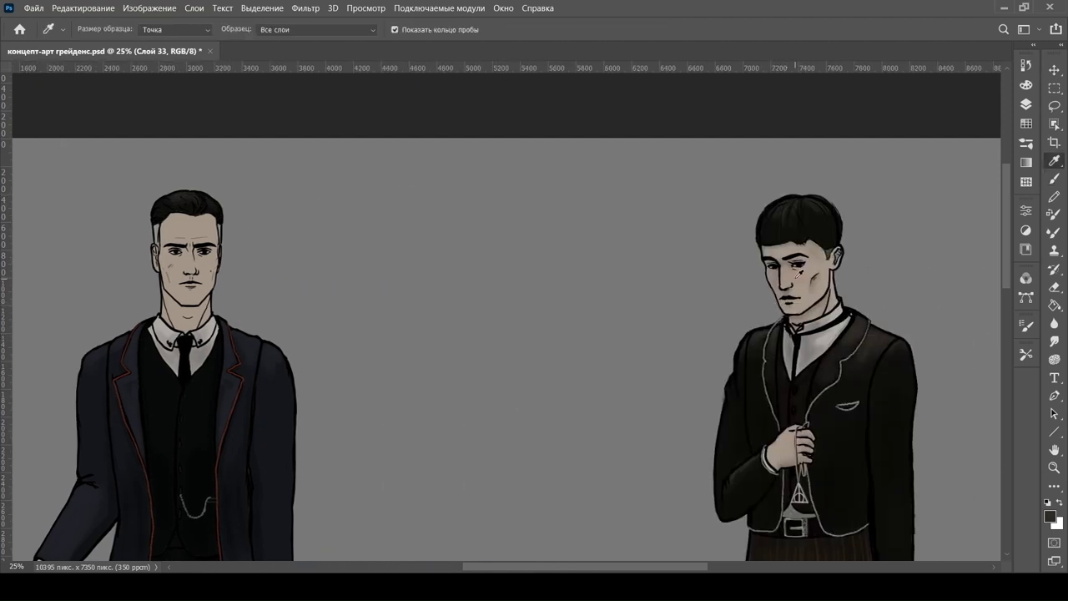
left_click(800, 272, "alt")
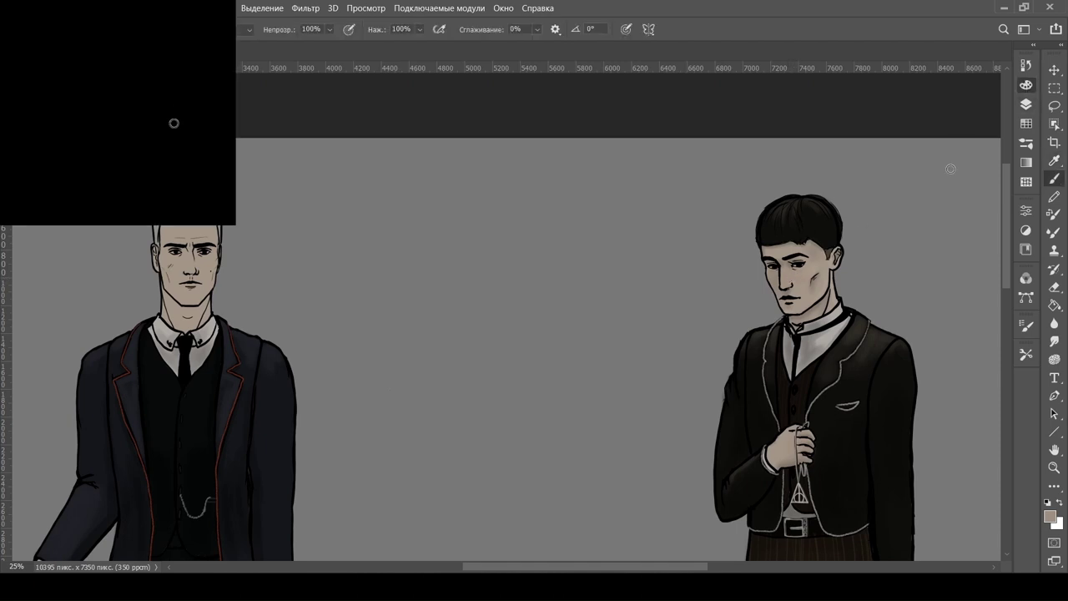
left_click(1027, 86)
left_click_drag(668, 568, 592, 567)
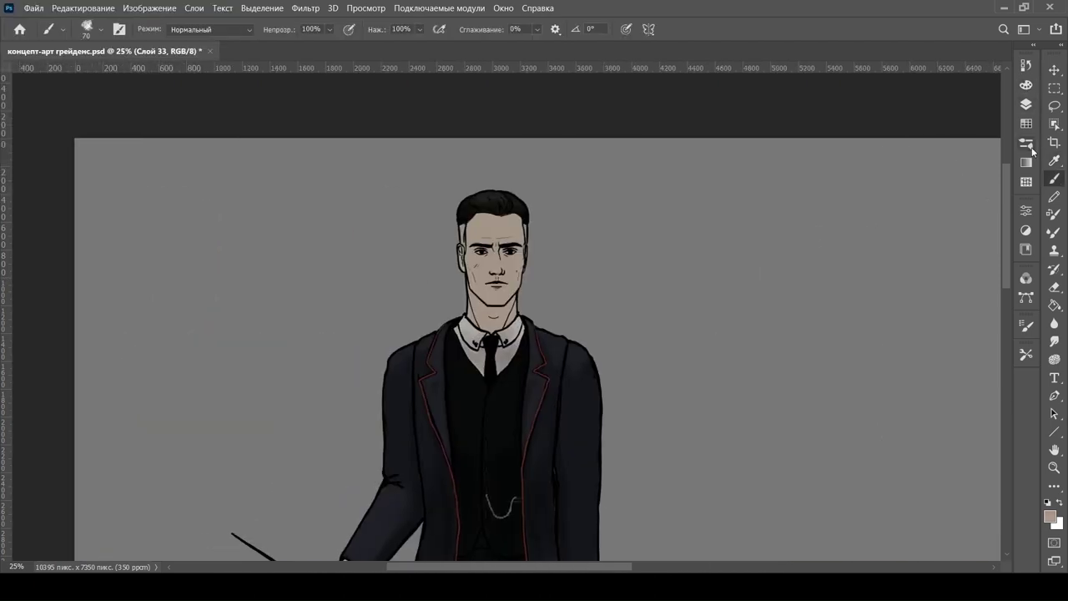
left_click(1027, 144)
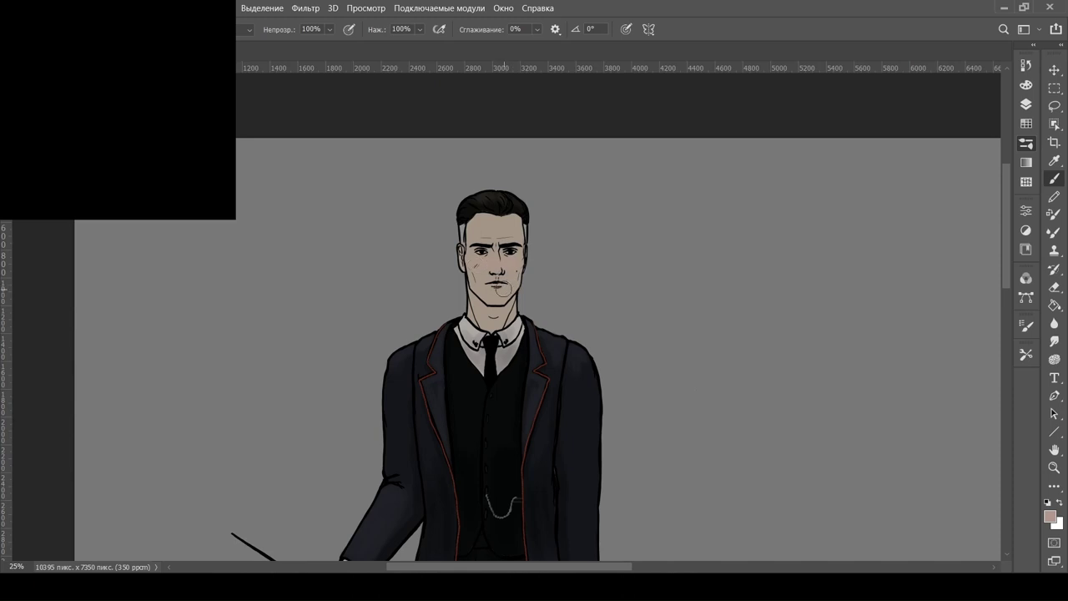
- Sample a darker skin shade from the dark-haired figure's neck and shade the wand-holding figure's cheeks and neck
left_click_drag(629, 569, 727, 569)
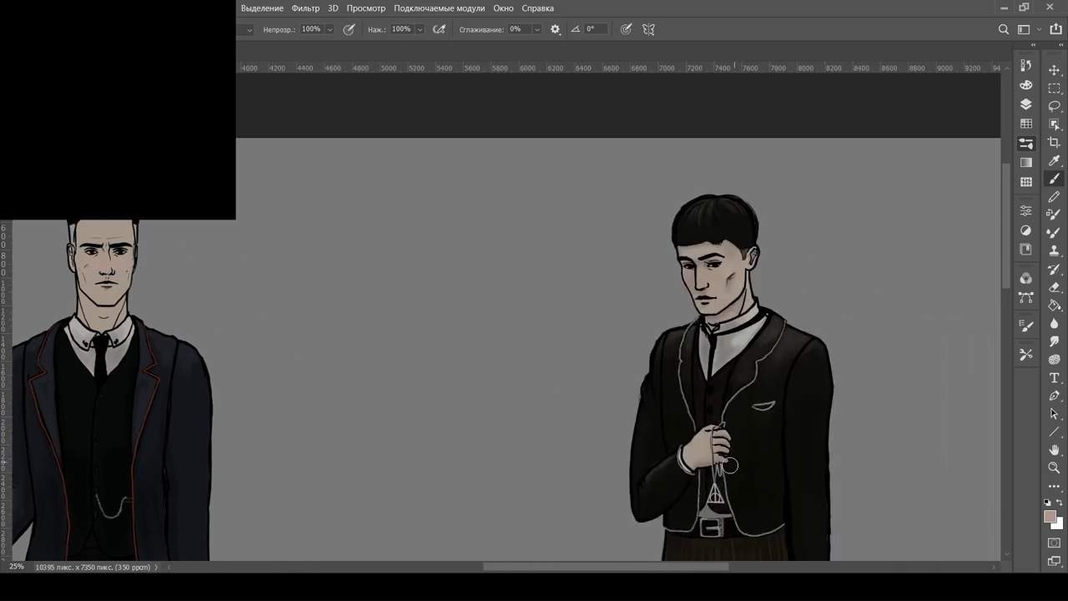
left_click(735, 301, "alt")
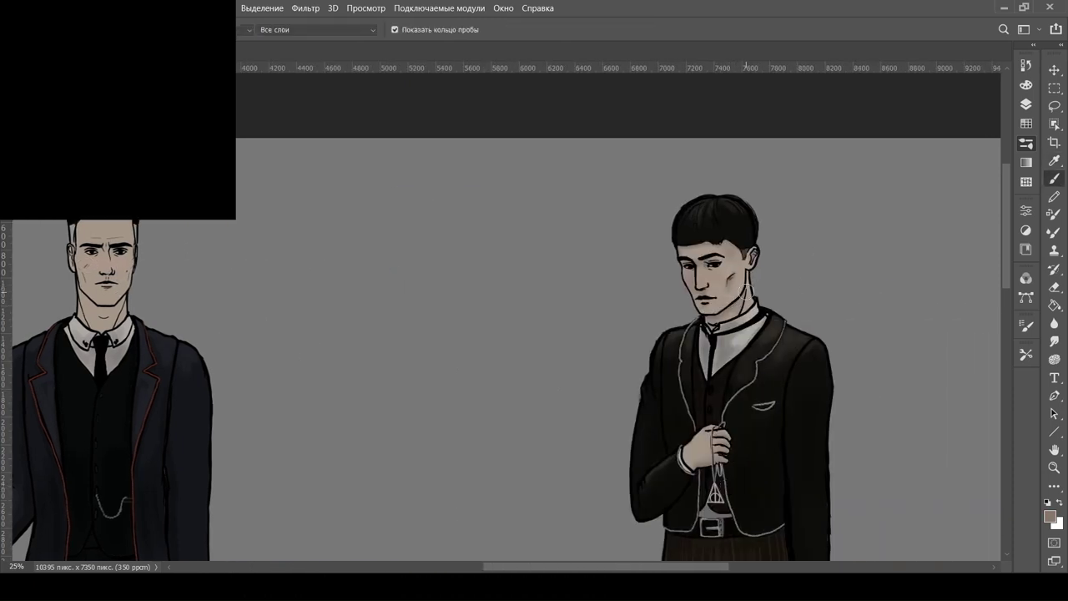
scroll(480, 297, "left", 6)
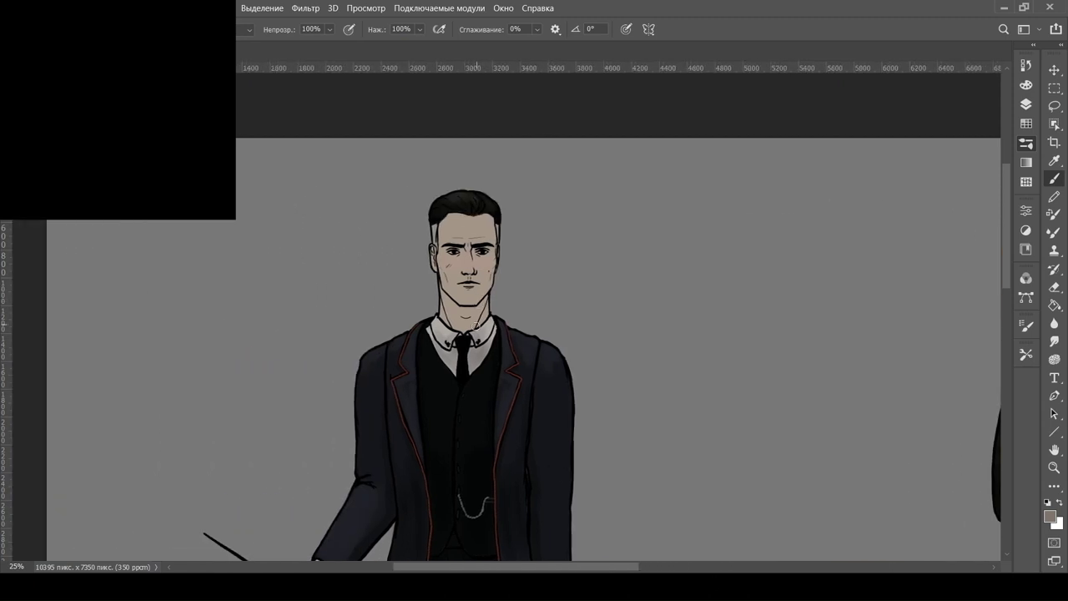
scroll(465, 301, "up", 2)
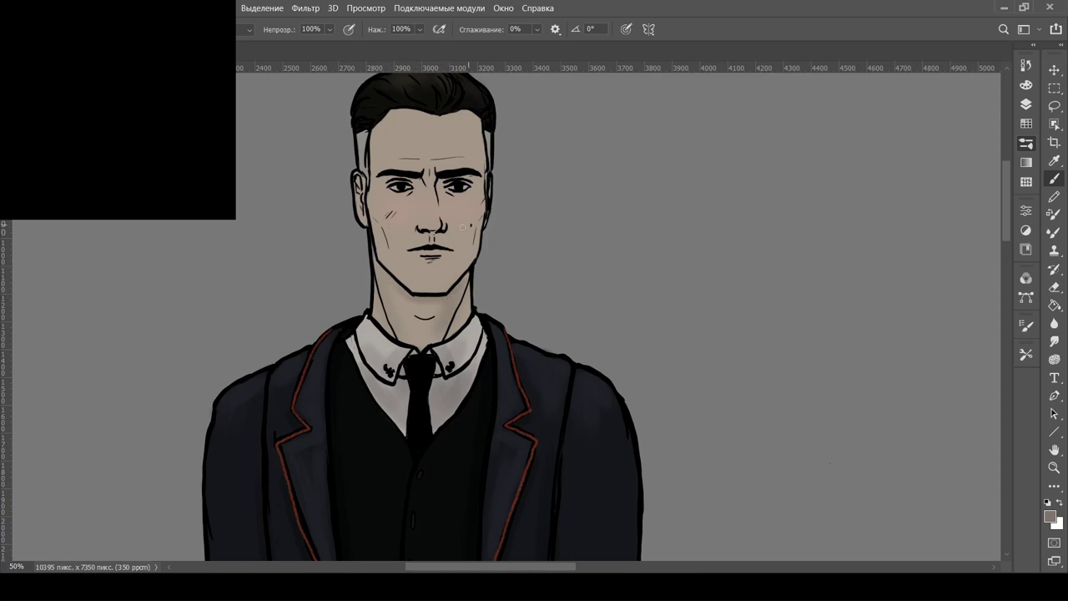
left_click_drag(378, 229, 388, 264)
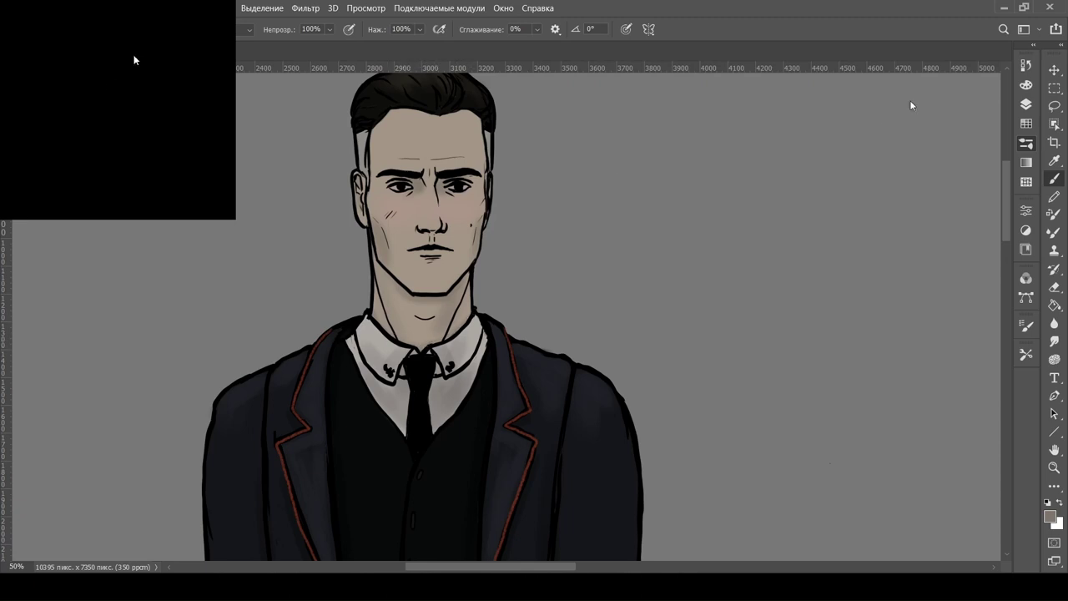
- Shade the wand-holding figure's eye area, jaw and neck in brownish grey with a soft brush at sizes 45 to 30
left_click_drag(434, 291, 517, 297)
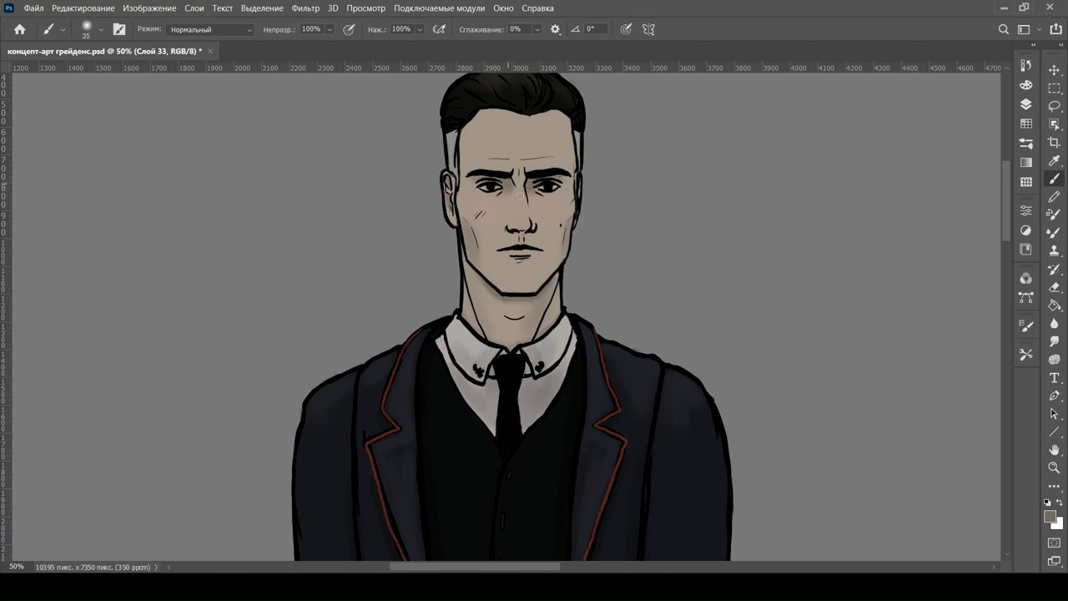
left_click_drag(469, 232, 530, 173)
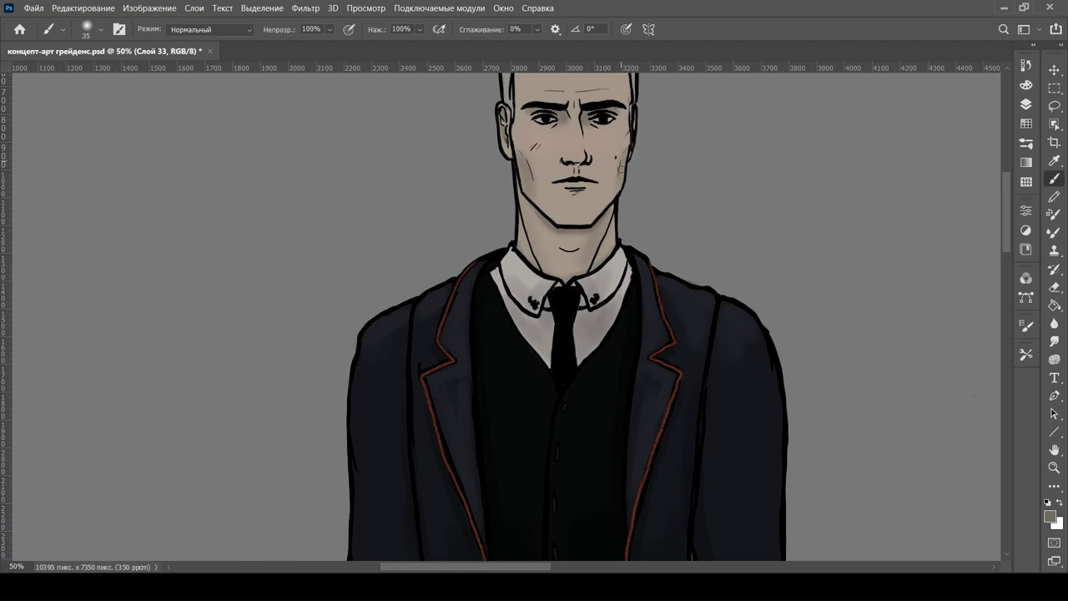
left_click_drag(1007, 245, 1007, 223)
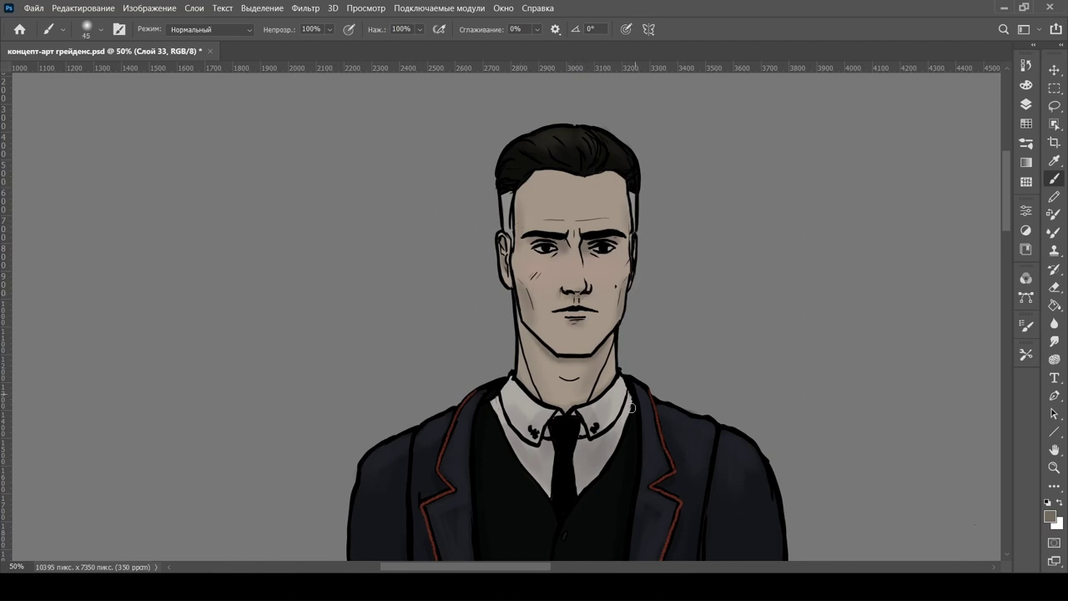
key("bracketleft")
key("bracketleft")
left_click_drag(563, 382, 583, 377)
- Set the soft brush size to 60 and save the concept art document
key("ctrl+0")
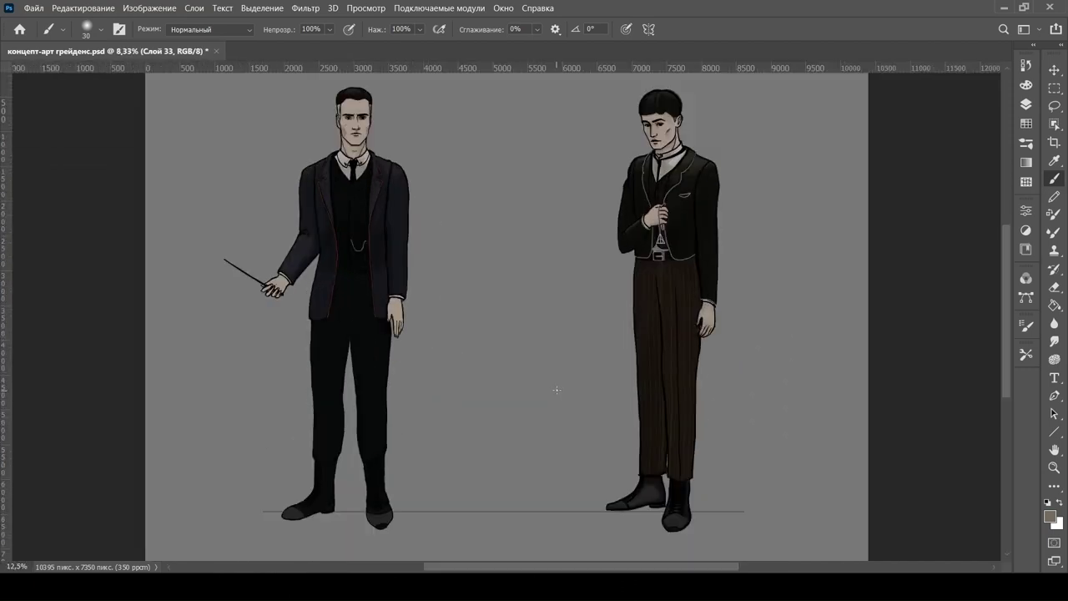
key("ctrl+minus")
key("bracketright")
key("bracketright")
key("bracketright")
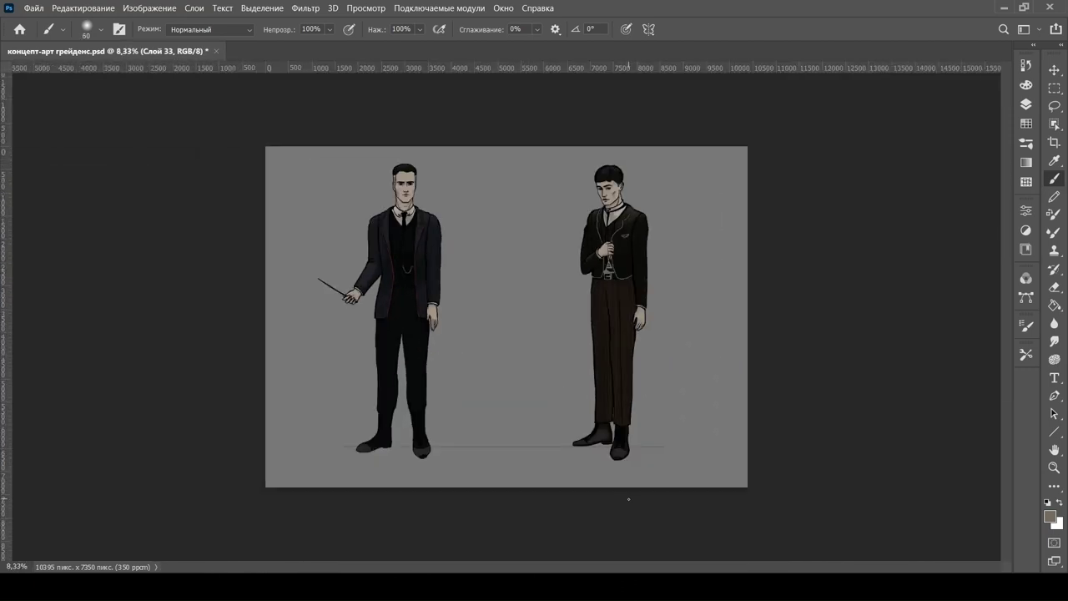
key("ctrl+s")
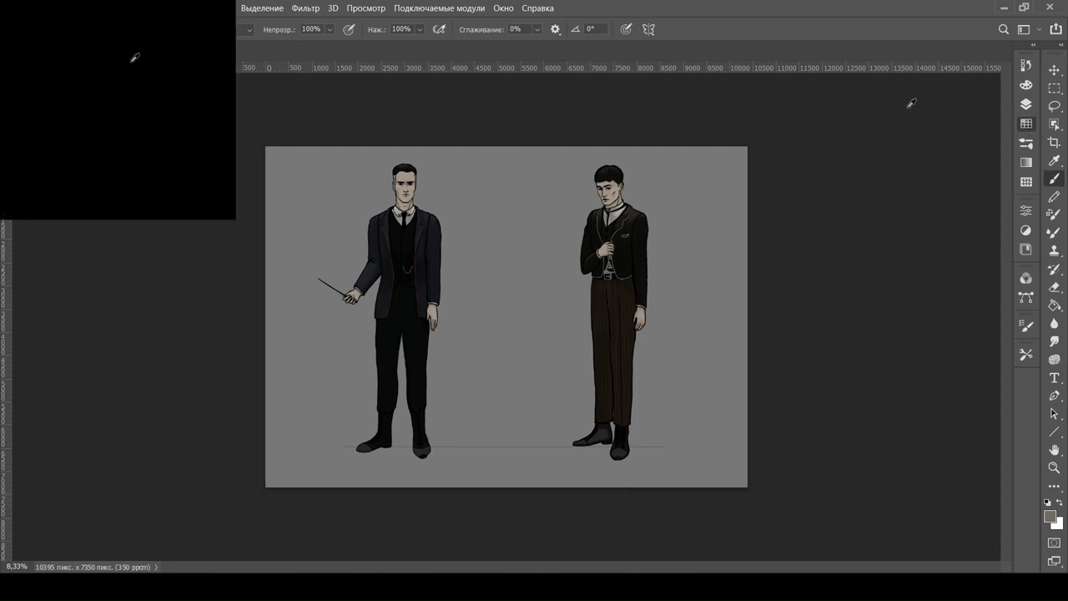
- Reset the foreground colour to black and darken the wand-holding figure's jacket sleeve with a size 150 textured brush
key("d")
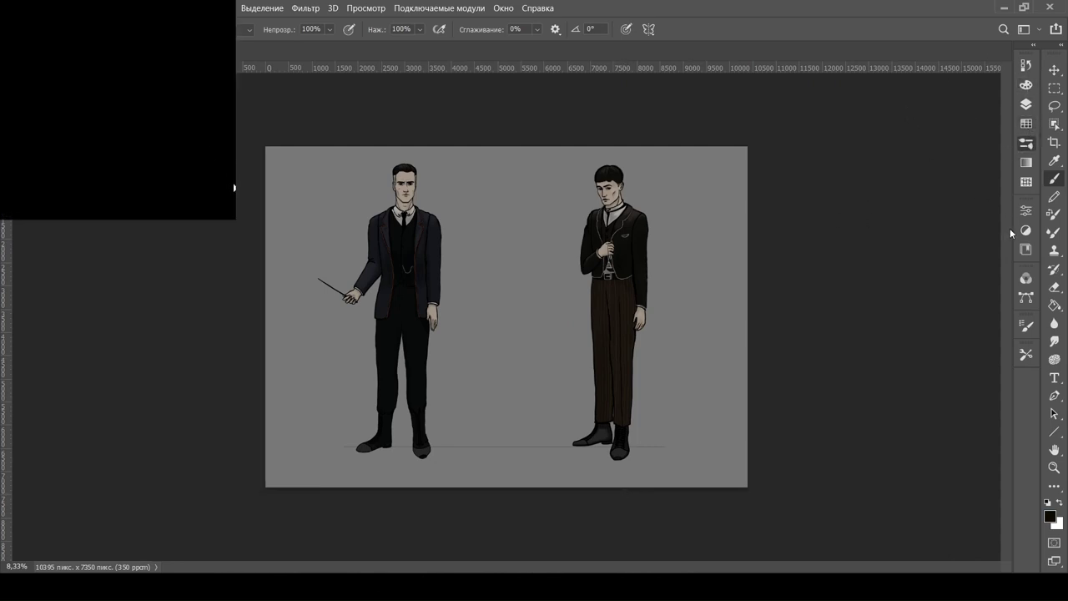
left_click(994, 63)
key("ctrl+plus")
key("ctrl+plus")
key("ctrl+plus")
left_click_drag(591, 566, 501, 566)
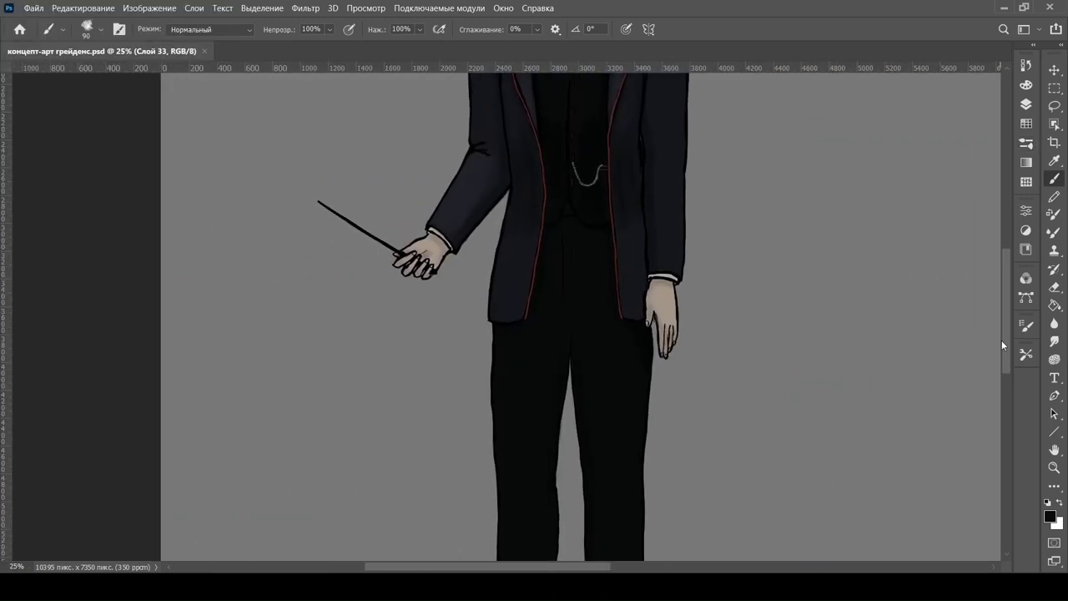
left_click_drag(1005, 343, 1005, 294)
key("bracketright")
key("bracketright")
key("bracketright")
left_click_drag(483, 343, 482, 254)
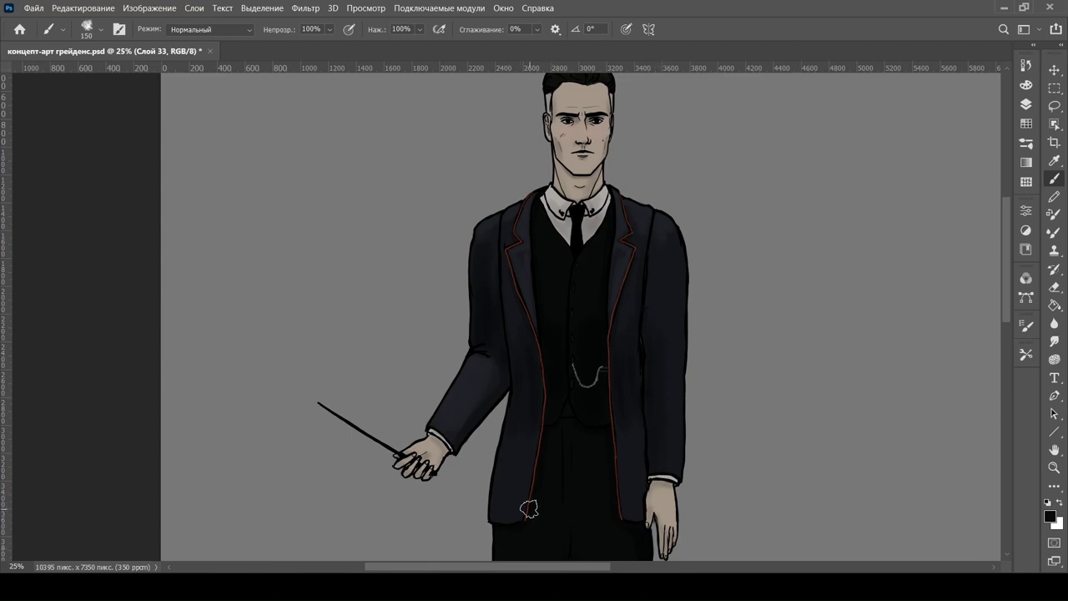
- Pick a near-black swatch and shade the wand-holding figure's vest and upper trousers with the textured brush
left_click(1028, 124)
left_click(927, 101)
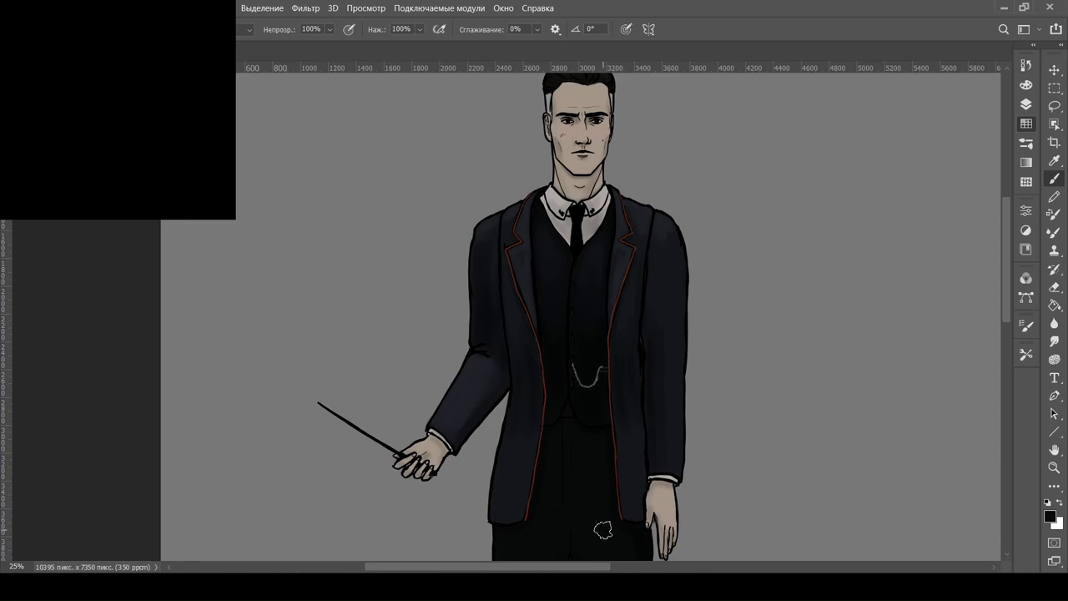
key("ctrl+minus")
key("ctrl+minus")
key("ctrl+minus")
key("ctrl+plus")
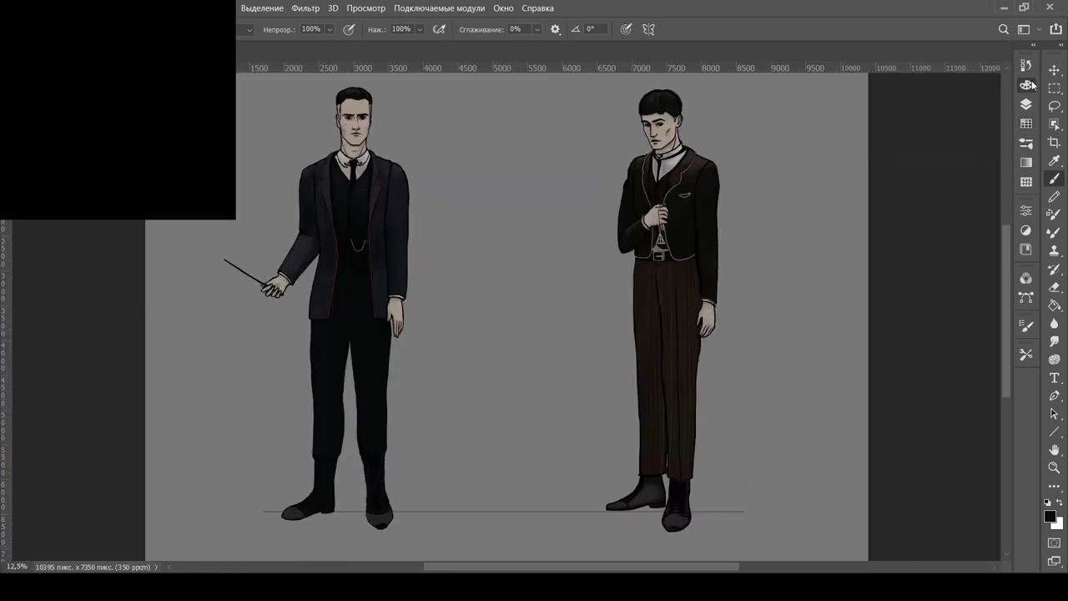
- Touch up the wand-holding figure's jacket hem and trousers with the textured brush from size 125 downward, and save the document
left_click(991, 60)
left_click_drag(653, 567, 587, 571)
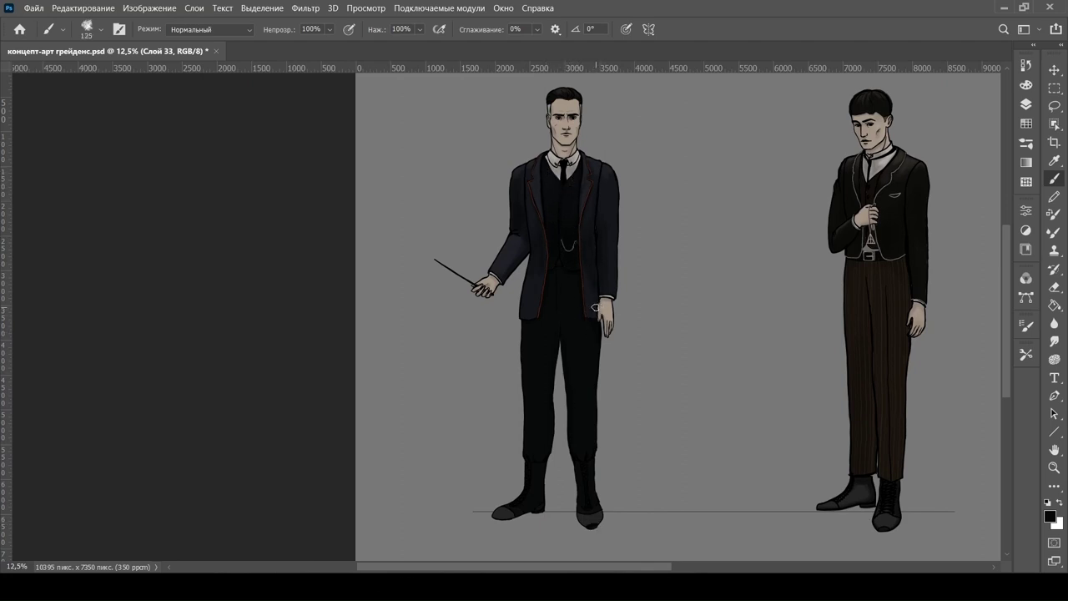
key("bracketleft")
key("bracketleft")
key("bracketleft")
key("ctrl+s")
- Add a new layer for shading the boots
key("i")
key("b")
left_click_drag(658, 567, 689, 567)
left_click(1026, 103)
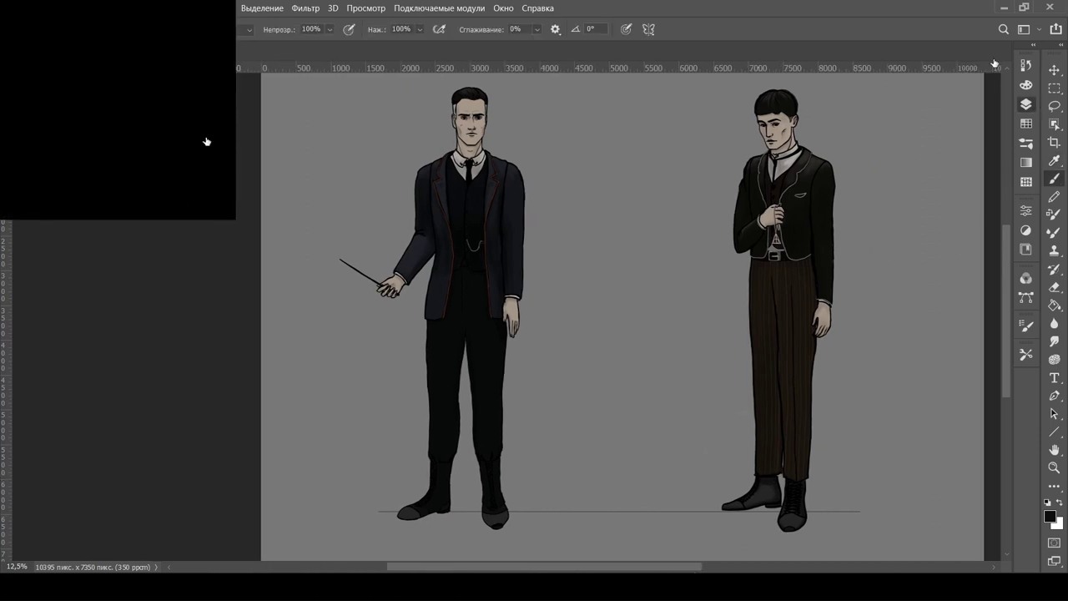
left_click(1026, 104)
- Darken both figures' boots and toe caps in black with the textured brush, starting at size 50
key("ctrl+plus")
key("ctrl+plus")
left_click_drag(1006, 371, 1002, 449)
key("ctrl+plus")
key("bracketleft")
key("bracketleft")
key("bracketleft")
key("bracketleft")
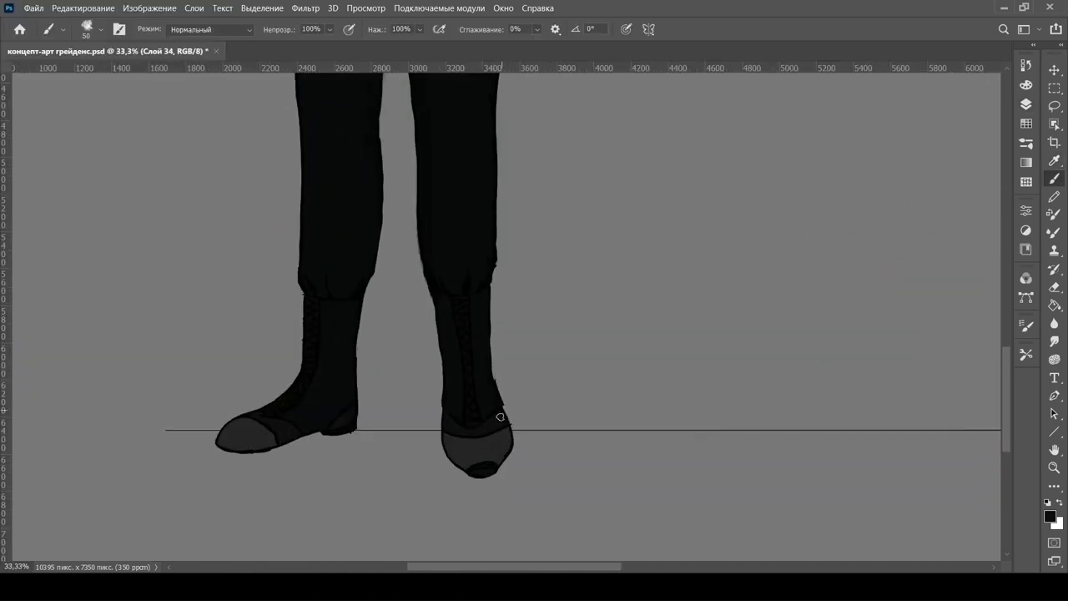
left_click_drag(509, 429, 504, 457)
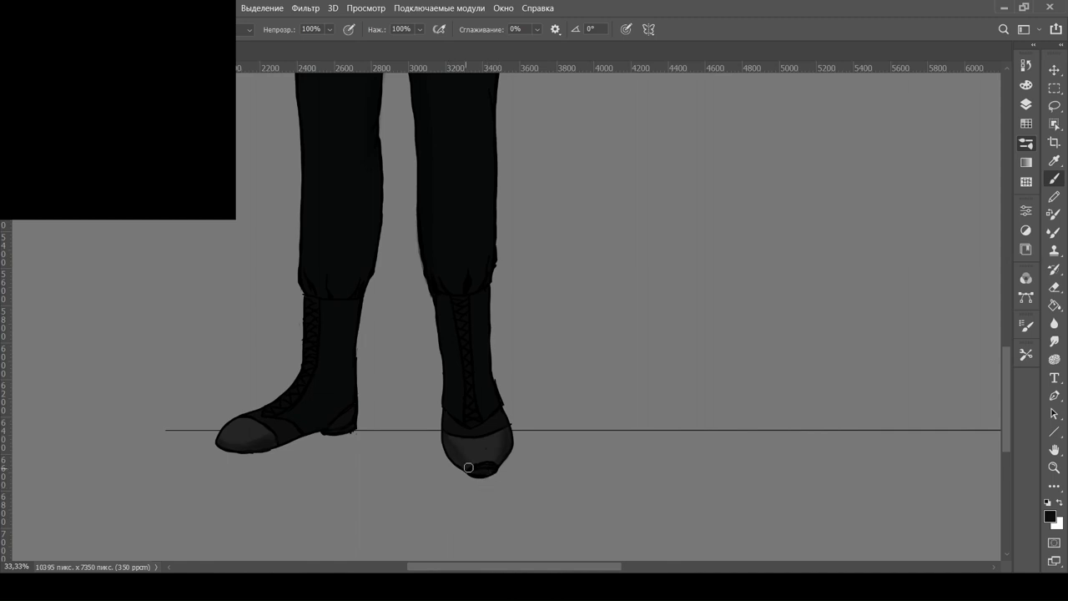
left_click_drag(608, 571, 731, 570)
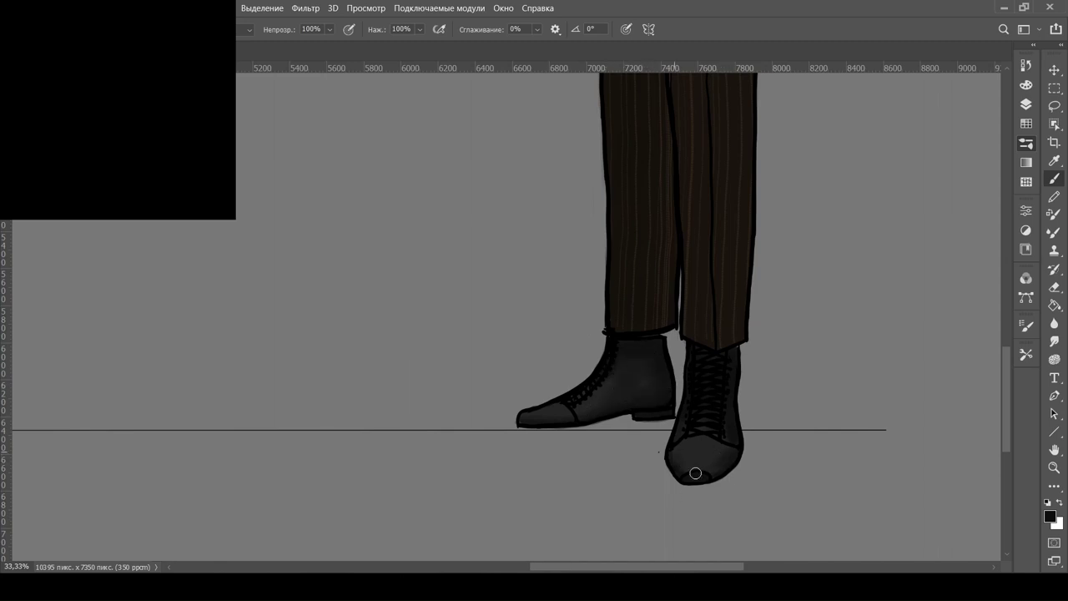
scroll(722, 518, "down", 5)
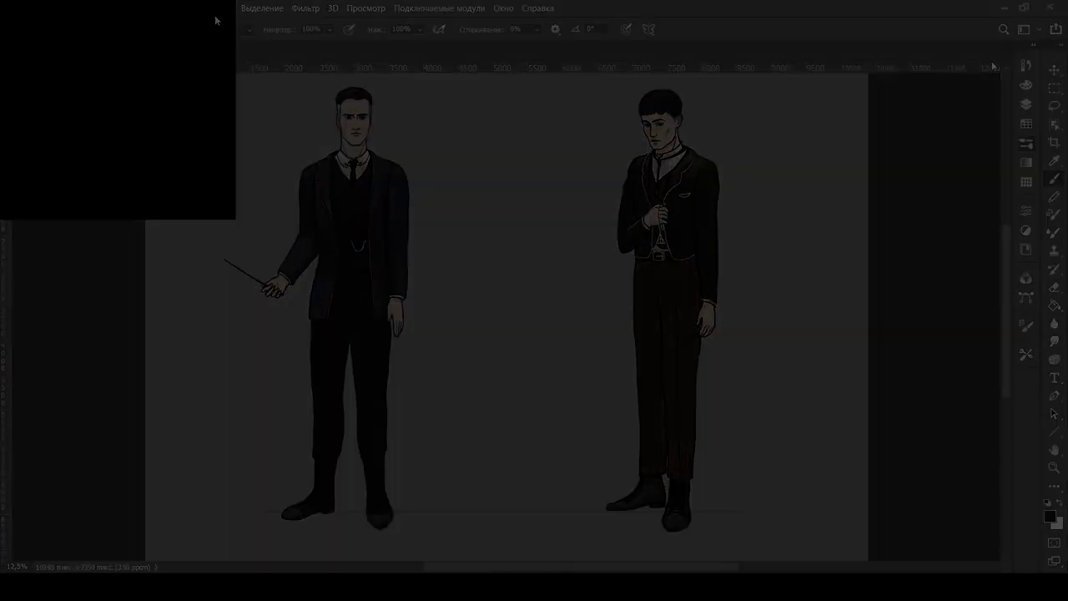